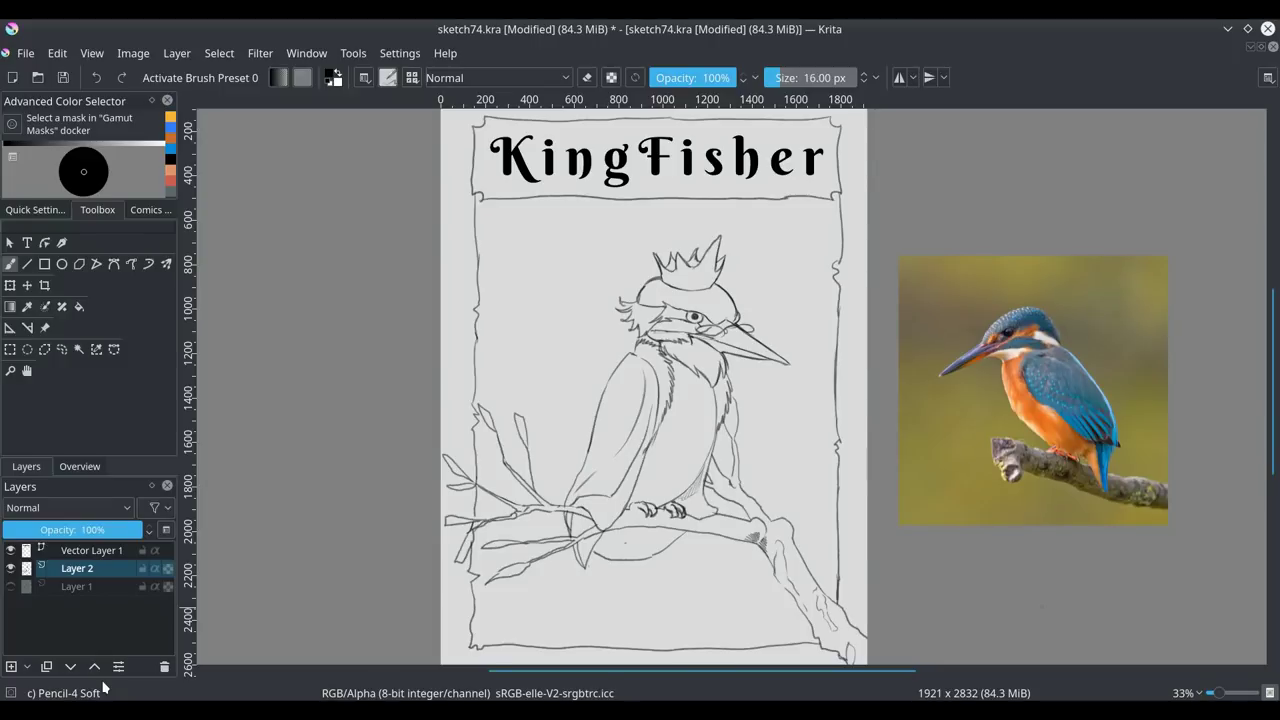
- Move the kingfisher reference photo slightly farther from the page and return to the freehand brush
{"action": "left_click_drag", "start_coordinate": [497, 677], "coordinate": [822, 673]}
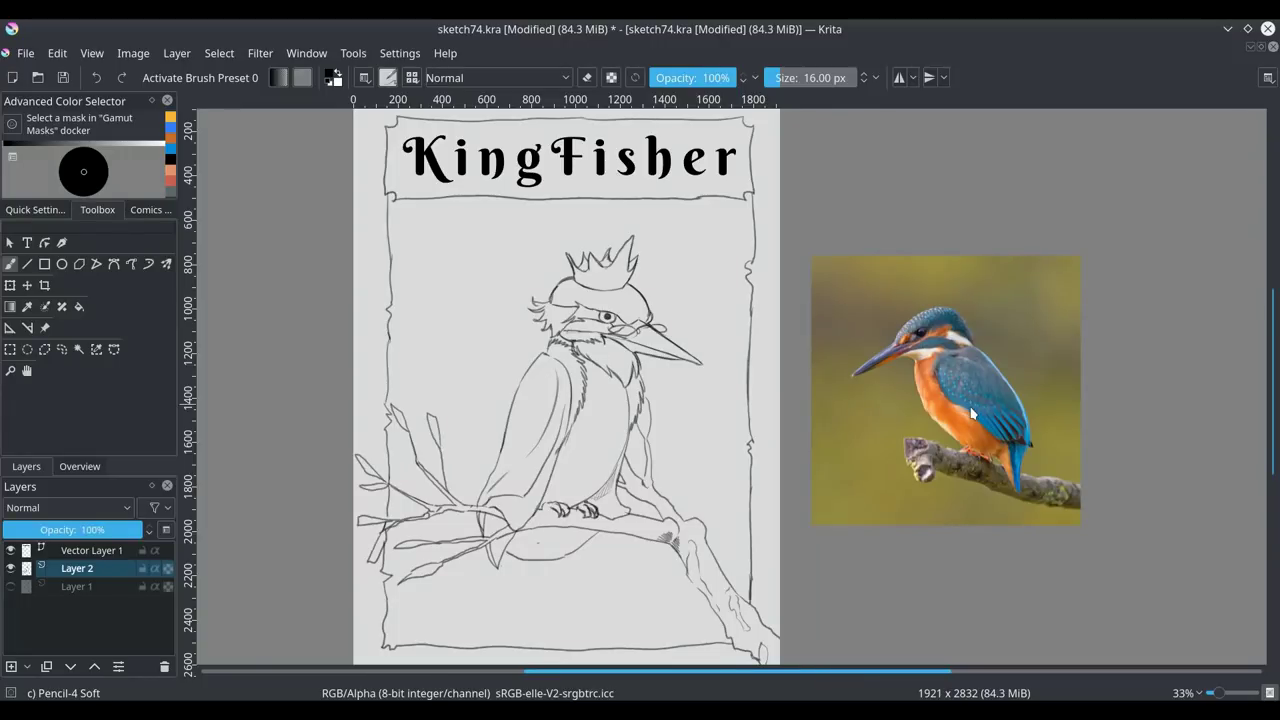
{"action": "left_click", "coordinate": [44, 327]}
{"action": "left_click_drag", "start_coordinate": [855, 484], "coordinate": [870, 497]}
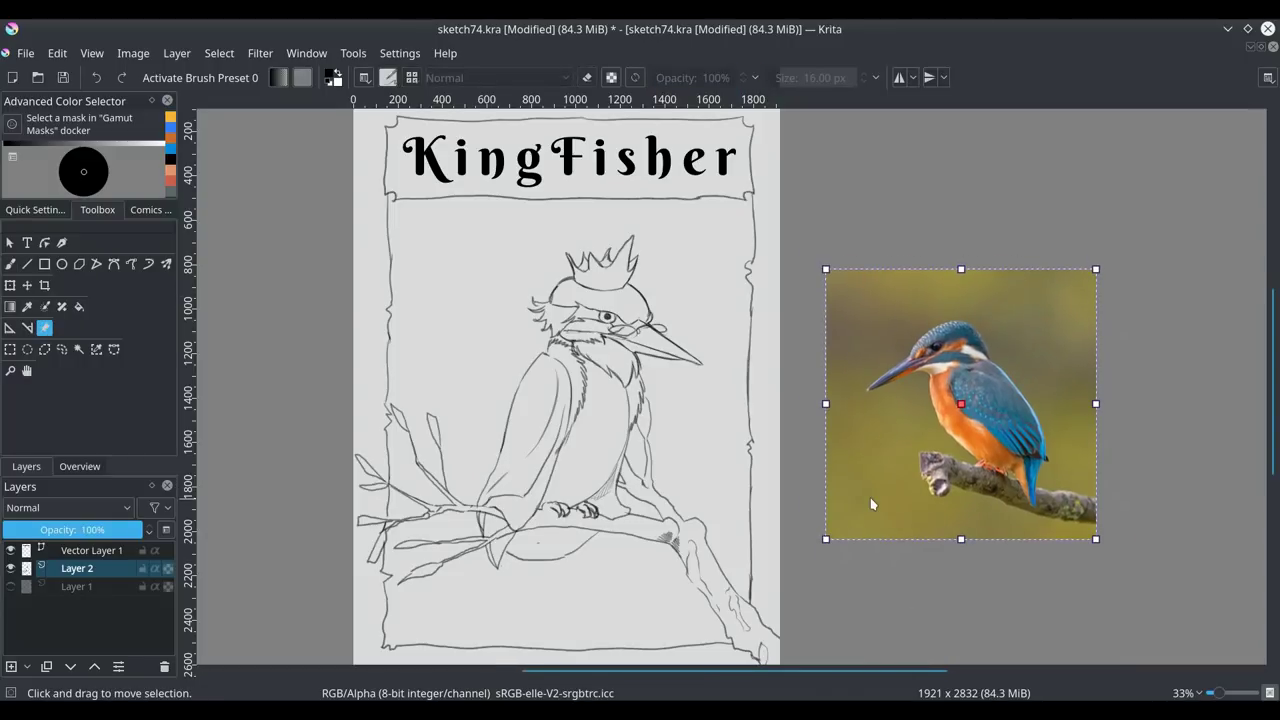
{"action": "left_click", "coordinate": [10, 264]}
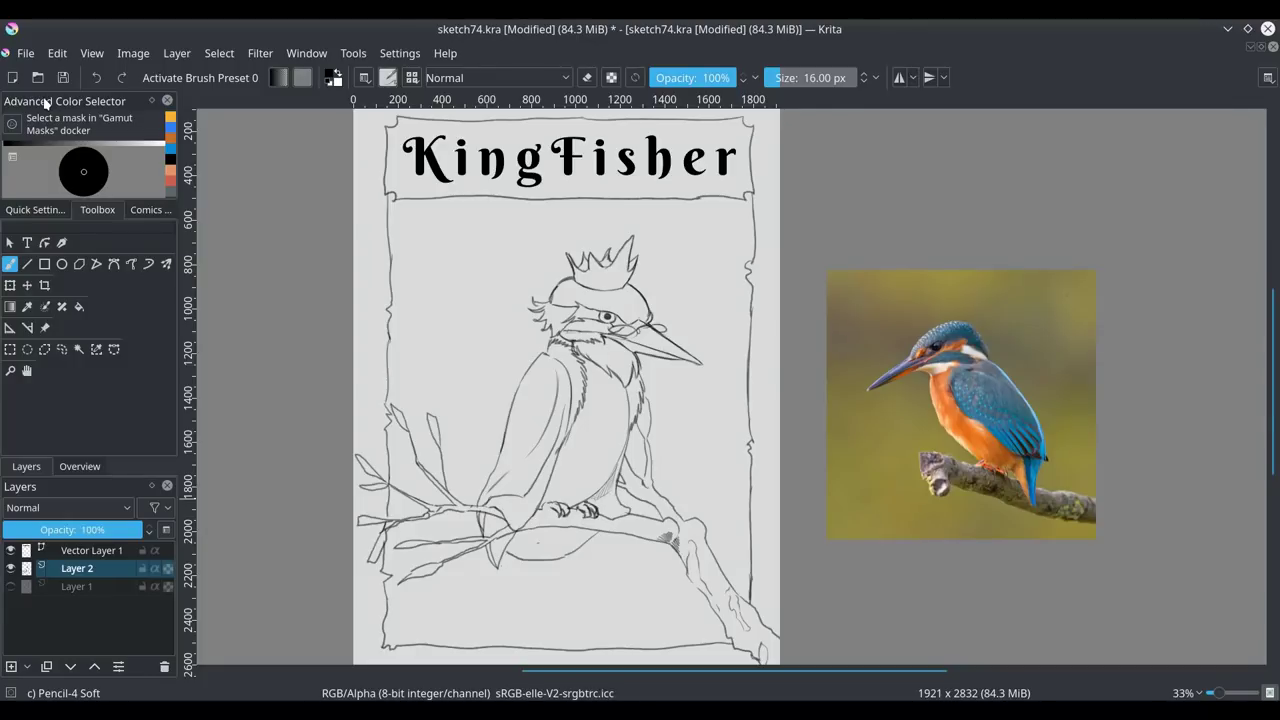
- Show the Gamut Masks docker, group it with the Toolbox, and apply the narrow diamond-shaped mask
{"action": "left_click", "coordinate": [392, 52]}
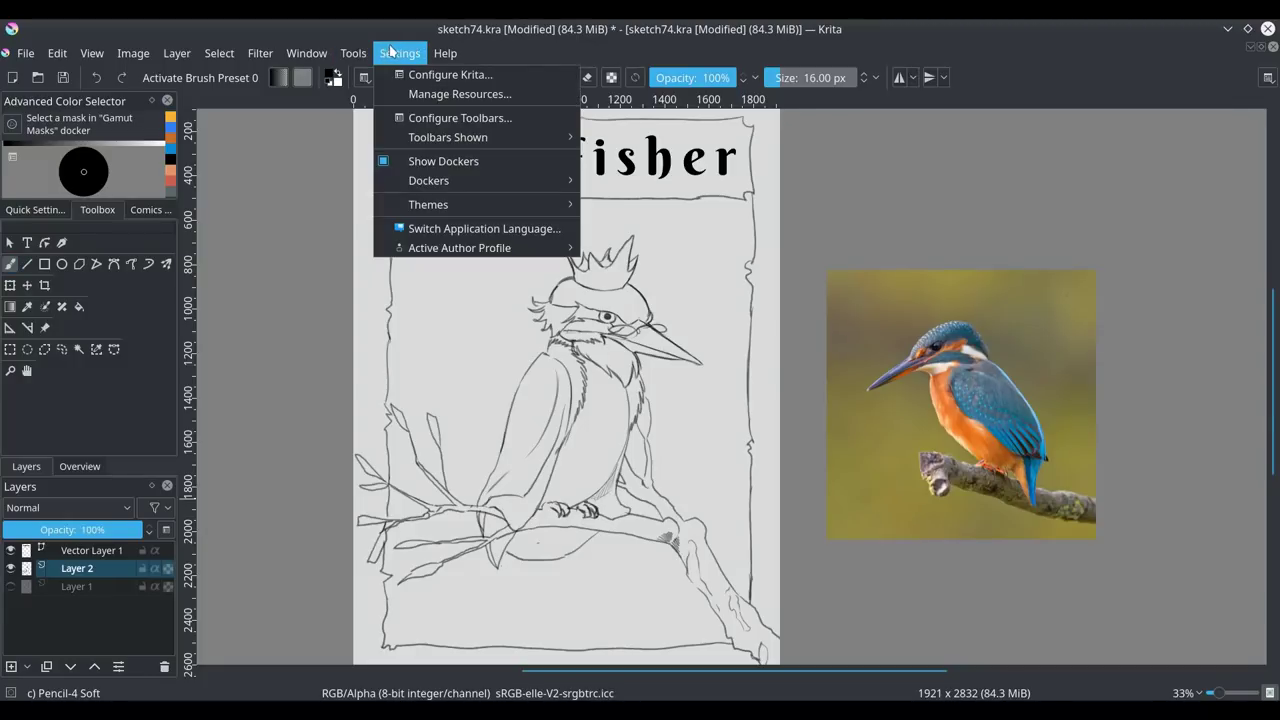
{"action": "mouse_move", "coordinate": [405, 183]}
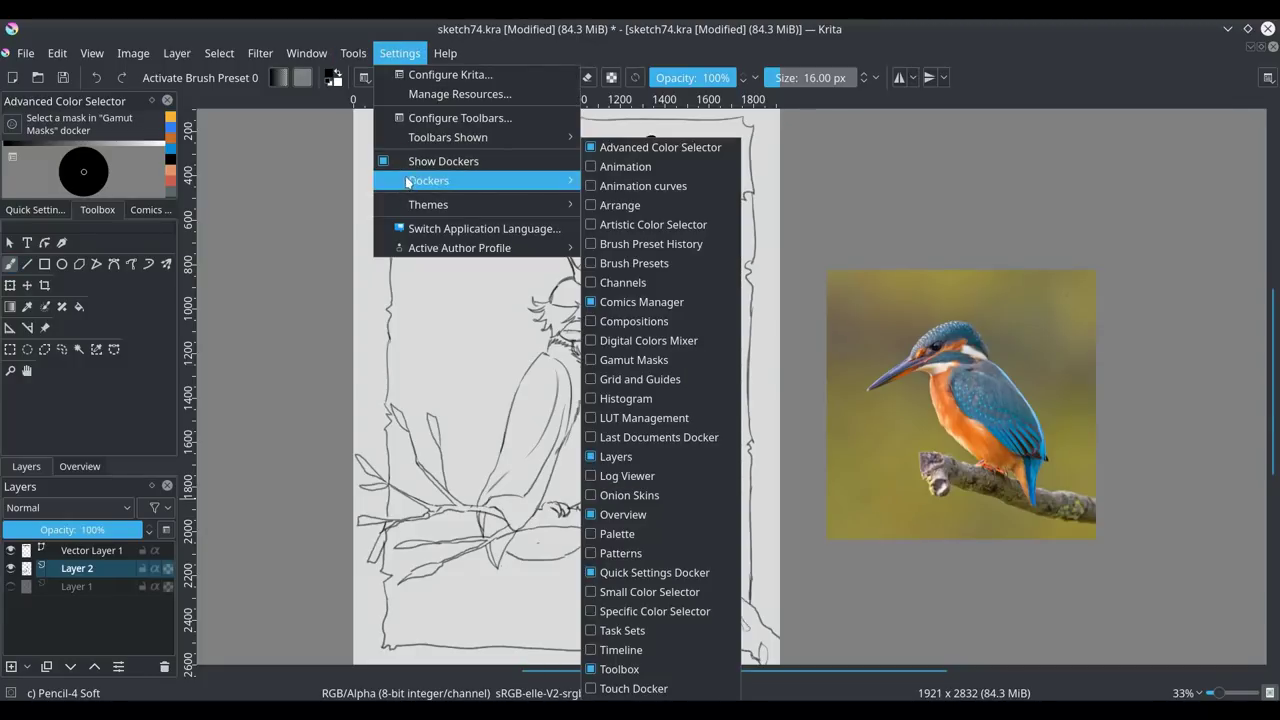
{"action": "left_click", "coordinate": [607, 362]}
{"action": "left_click_drag", "start_coordinate": [30, 531], "coordinate": [38, 325]}
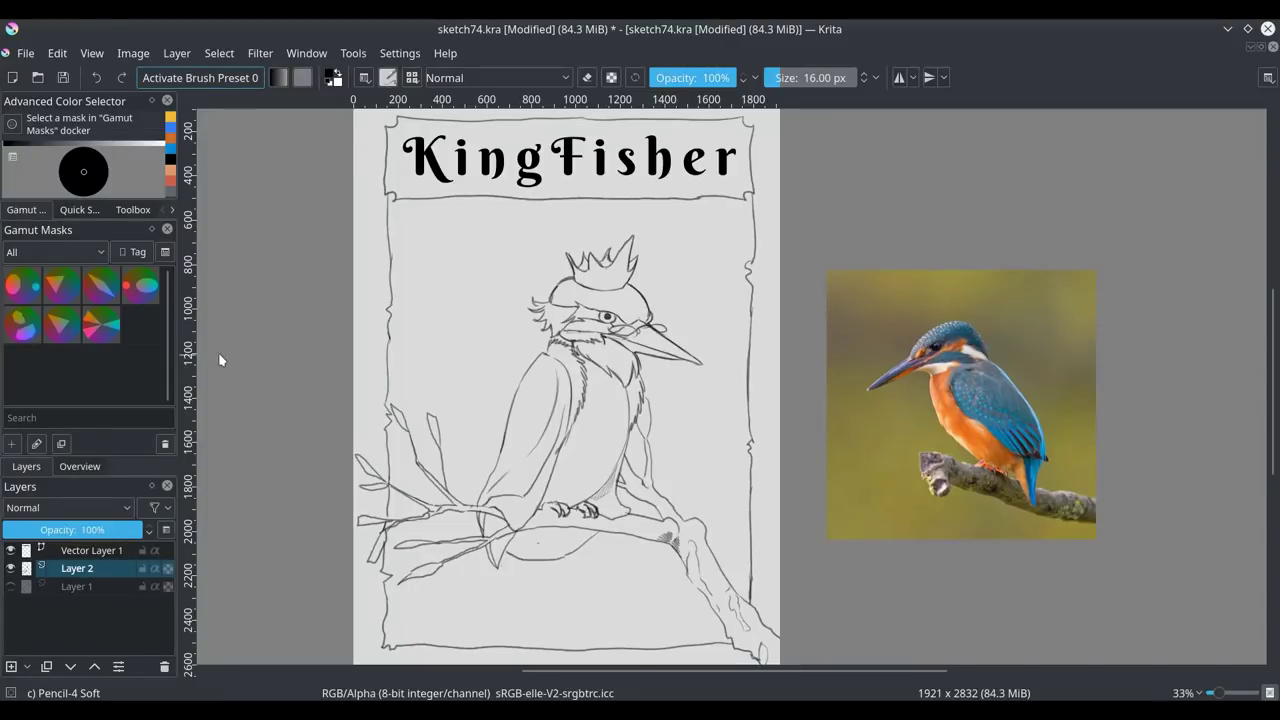
{"action": "left_click", "coordinate": [98, 287]}
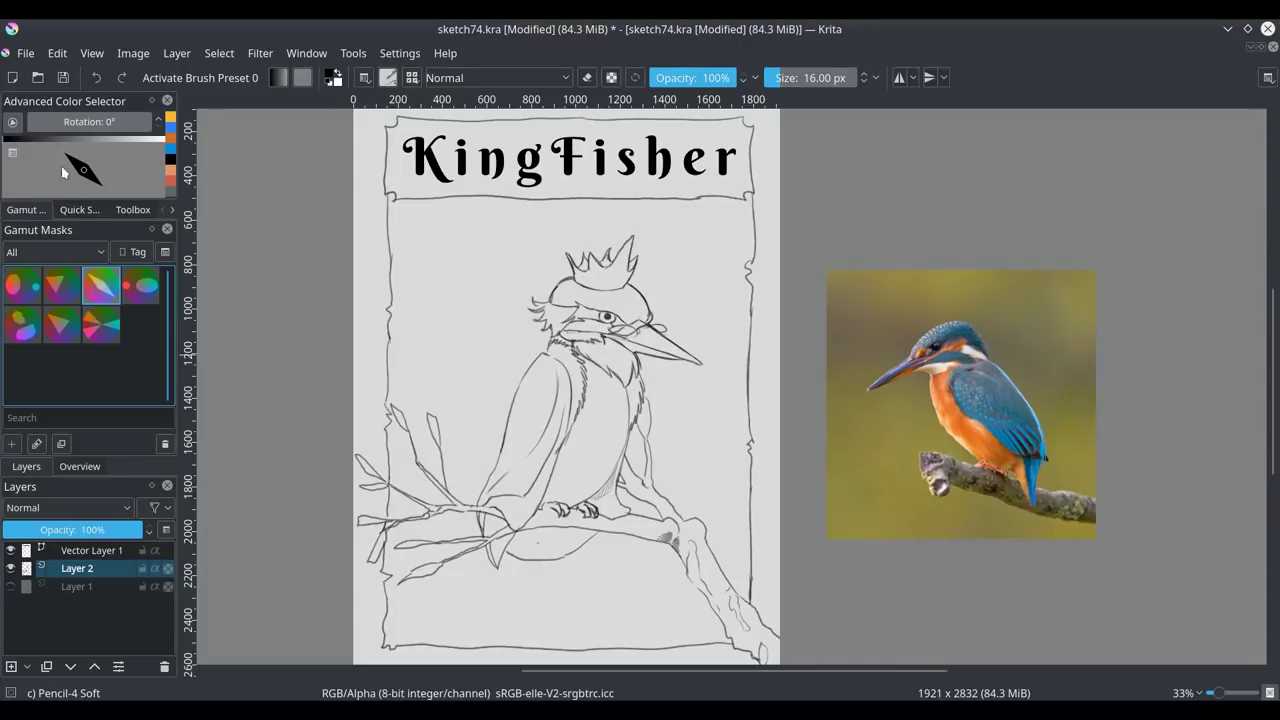
- Dock the Advanced Color Selector with the Layers docker and sample mid-lightness colours inside the diamond mask
{"action": "left_click_drag", "start_coordinate": [46, 104], "coordinate": [47, 510]}
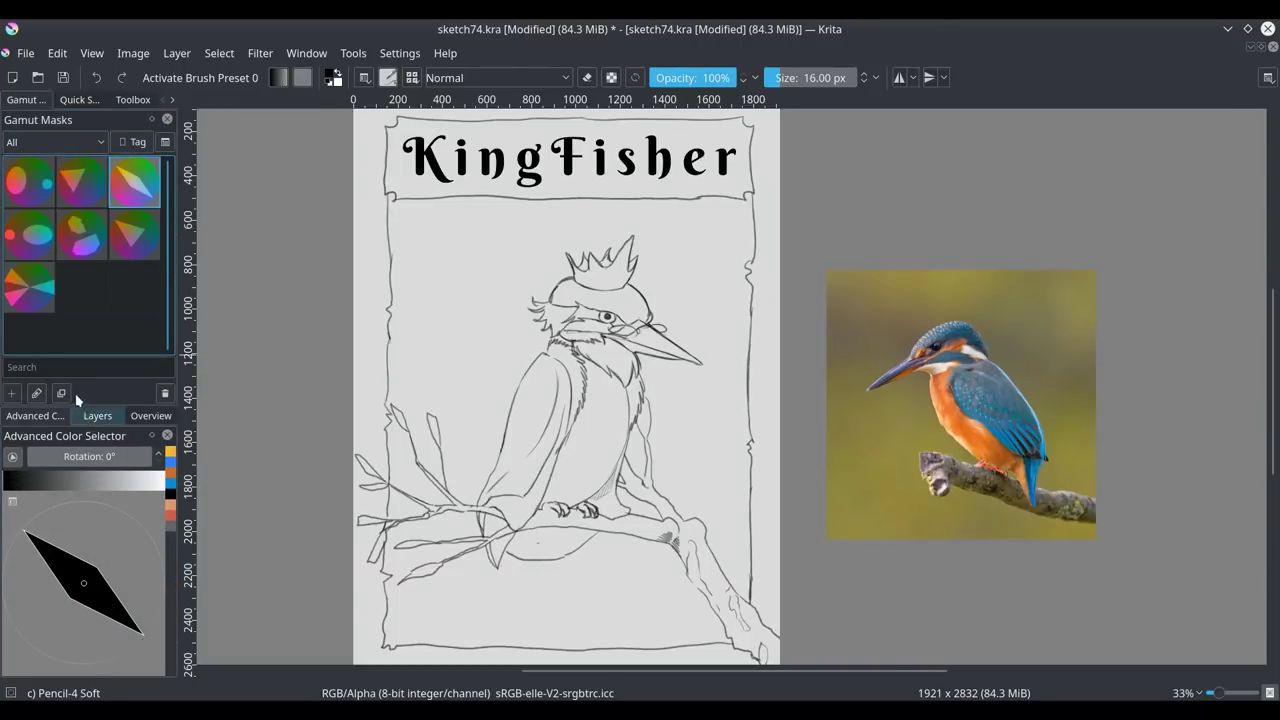
{"action": "left_click", "coordinate": [71, 568]}
{"action": "left_click_drag", "start_coordinate": [55, 562], "coordinate": [82, 580]}
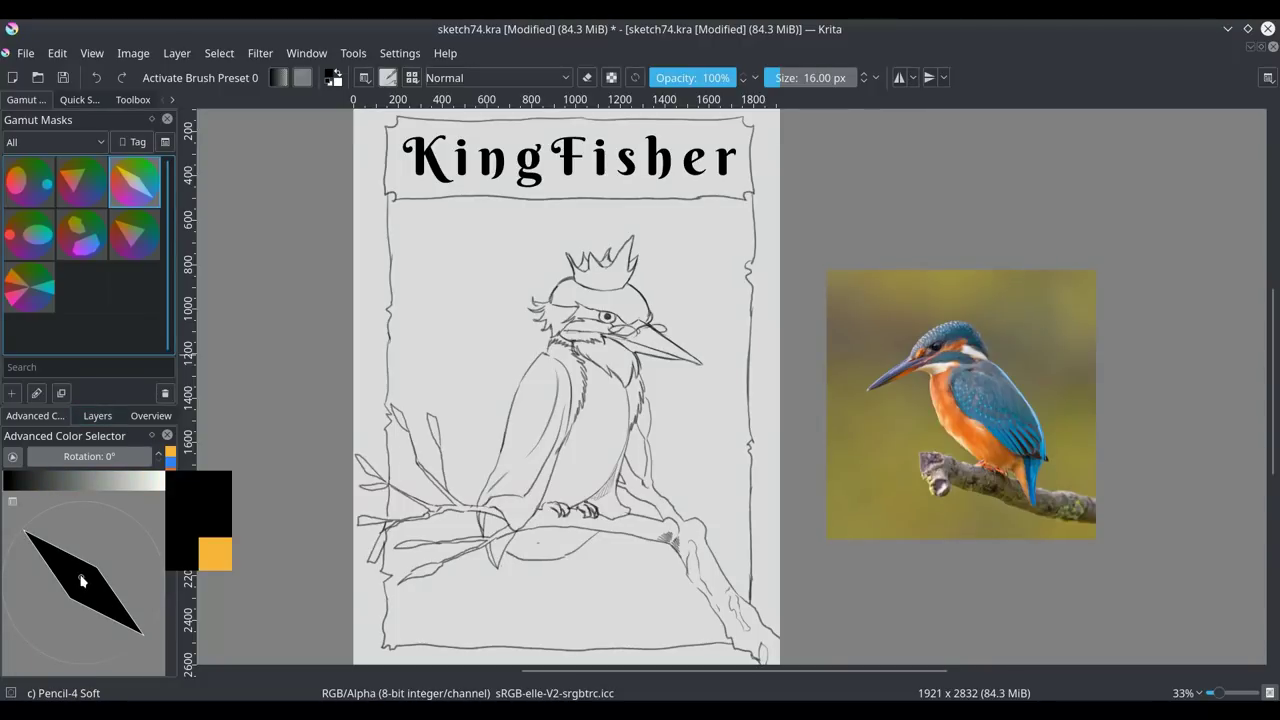
{"action": "left_click", "coordinate": [80, 484]}
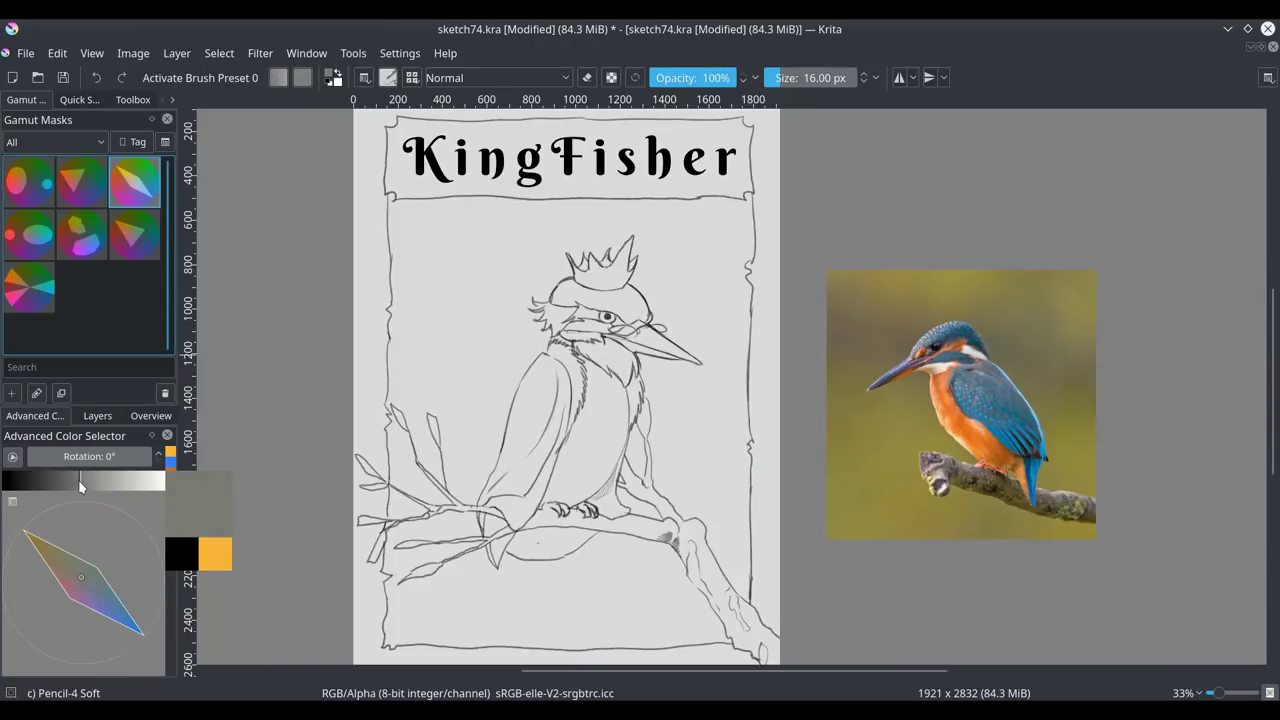
{"action": "left_click", "coordinate": [87, 486]}
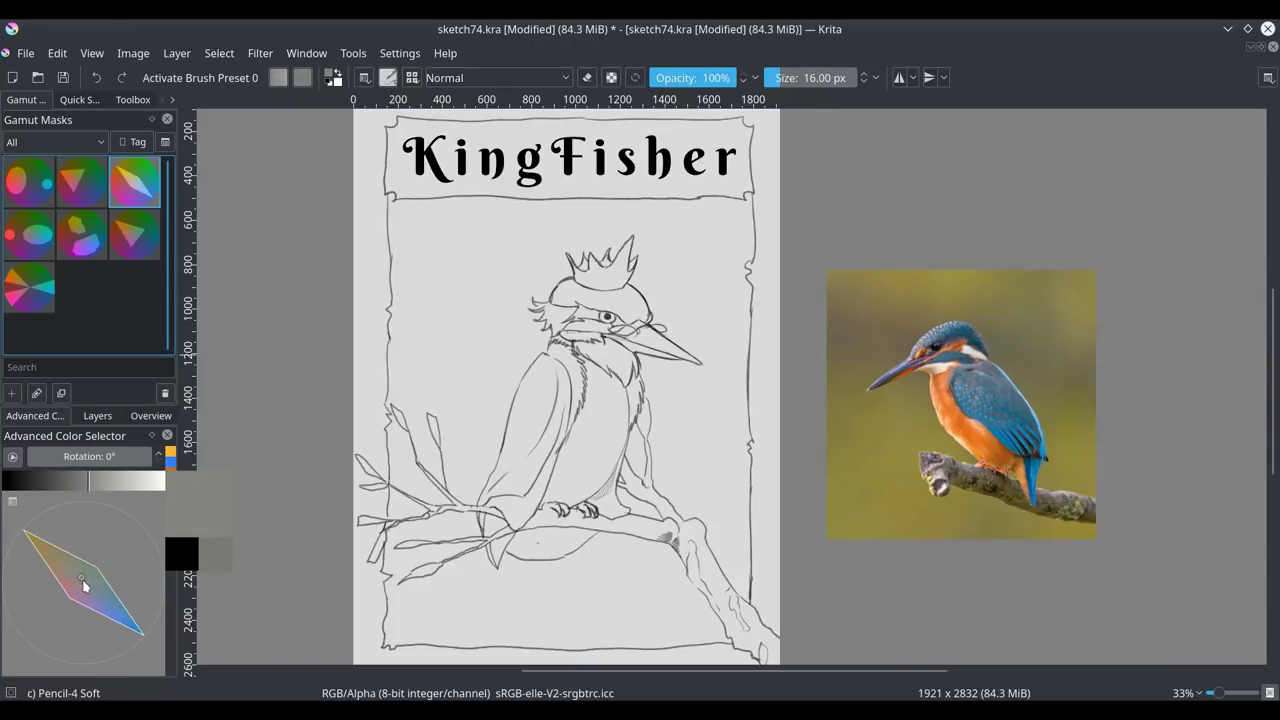
{"action": "left_click_drag", "start_coordinate": [59, 561], "coordinate": [136, 600]}
- Try the two-ellipse and triangular gamut masks, sampling pinkish-red and teal from the two-ellipse one
{"action": "left_click", "coordinate": [80, 177]}
{"action": "left_click", "coordinate": [26, 186]}
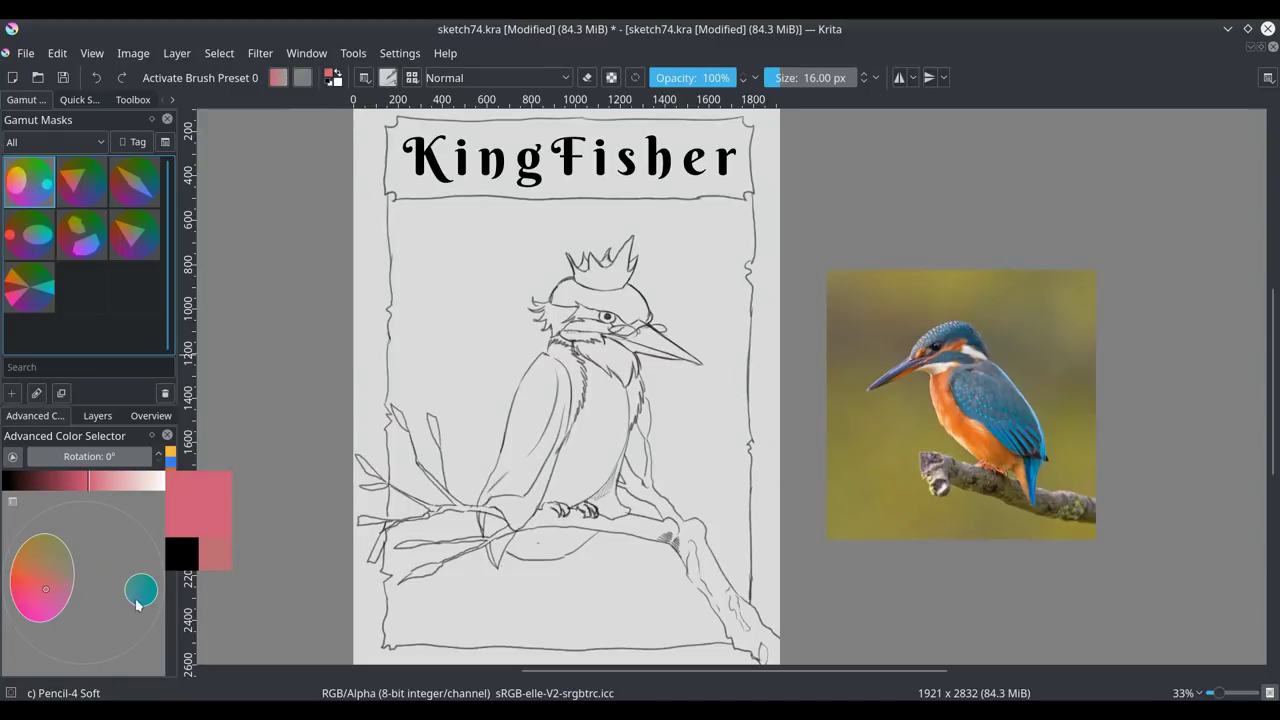
{"action": "left_click", "coordinate": [137, 600]}
{"action": "mouse_move", "coordinate": [46, 588]}
{"action": "left_mouse_down"}
{"action": "mouse_move", "coordinate": [48, 560]}
{"action": "mouse_move", "coordinate": [53, 590]}
{"action": "left_mouse_up"}
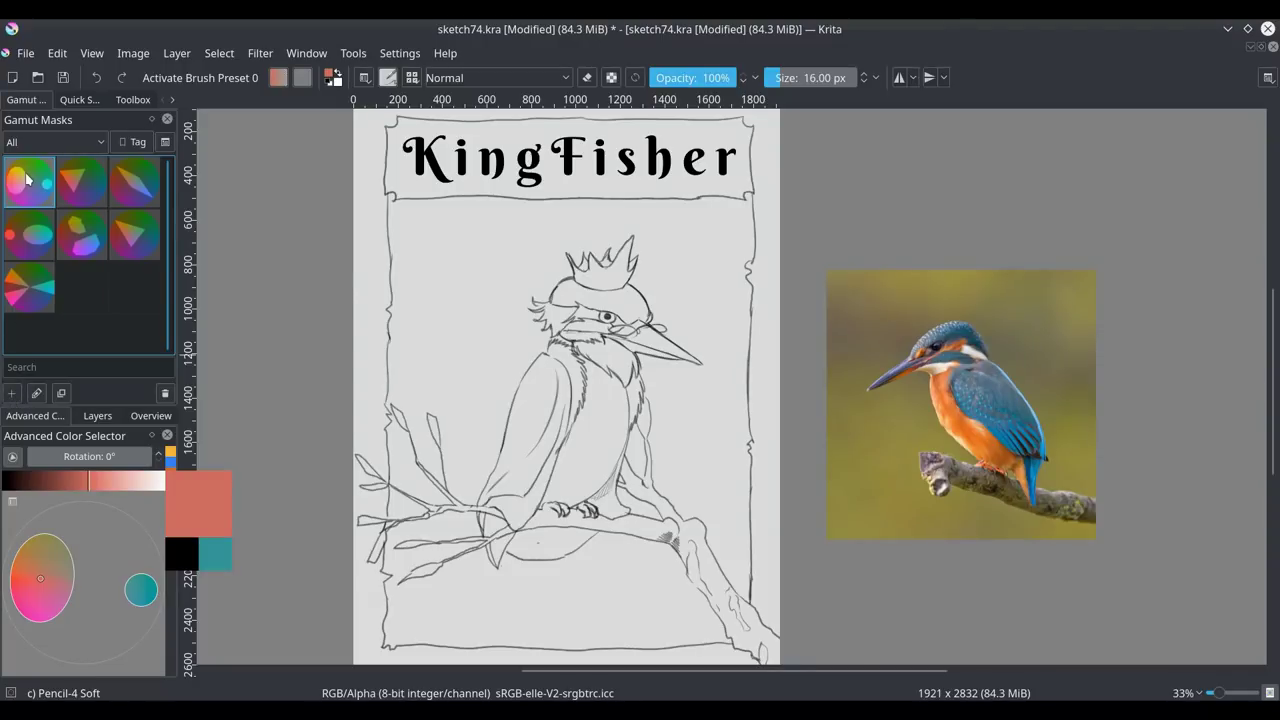
{"action": "left_click", "coordinate": [33, 234]}
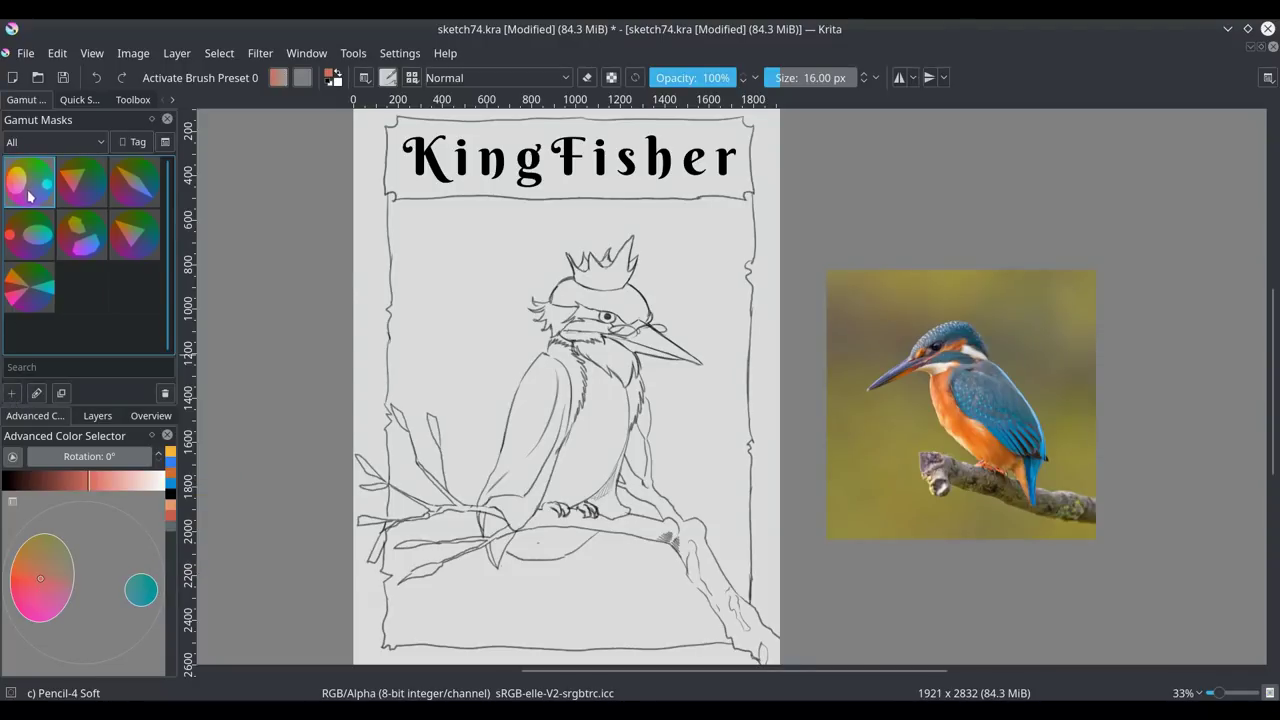
{"action": "left_click", "coordinate": [81, 183]}
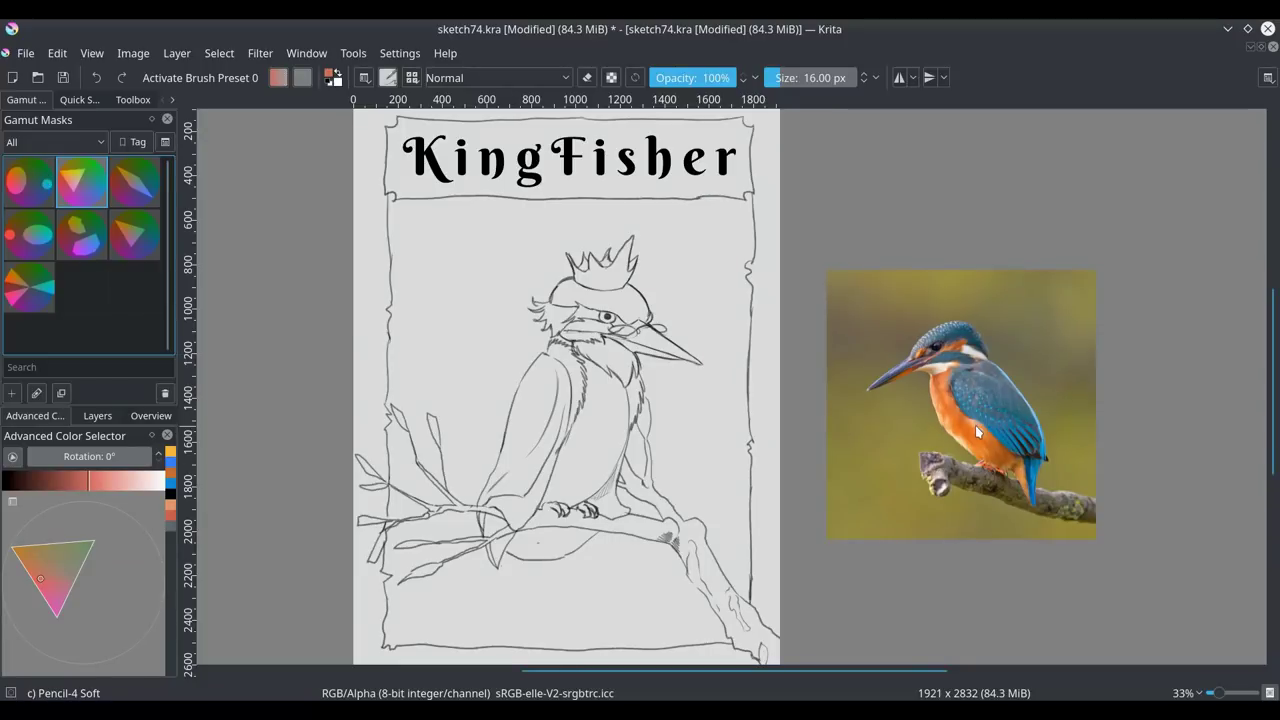
- Apply the narrow diamond gamut mask rotated to 162° and save the document
{"action": "left_click", "coordinate": [133, 183]}
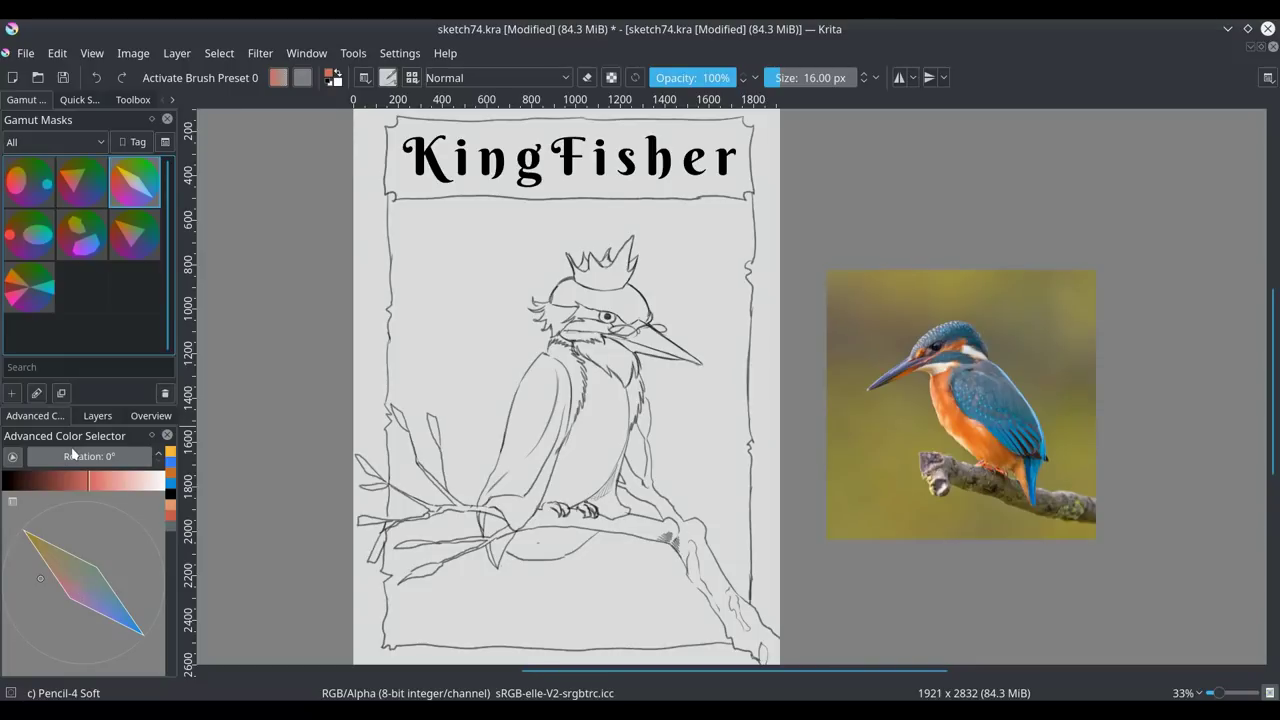
{"action": "mouse_move", "coordinate": [60, 458]}
{"action": "left_mouse_down"}
{"action": "mouse_move", "coordinate": [34, 456]}
{"action": "mouse_move", "coordinate": [100, 456]}
{"action": "mouse_move", "coordinate": [82, 456]}
{"action": "left_mouse_up"}
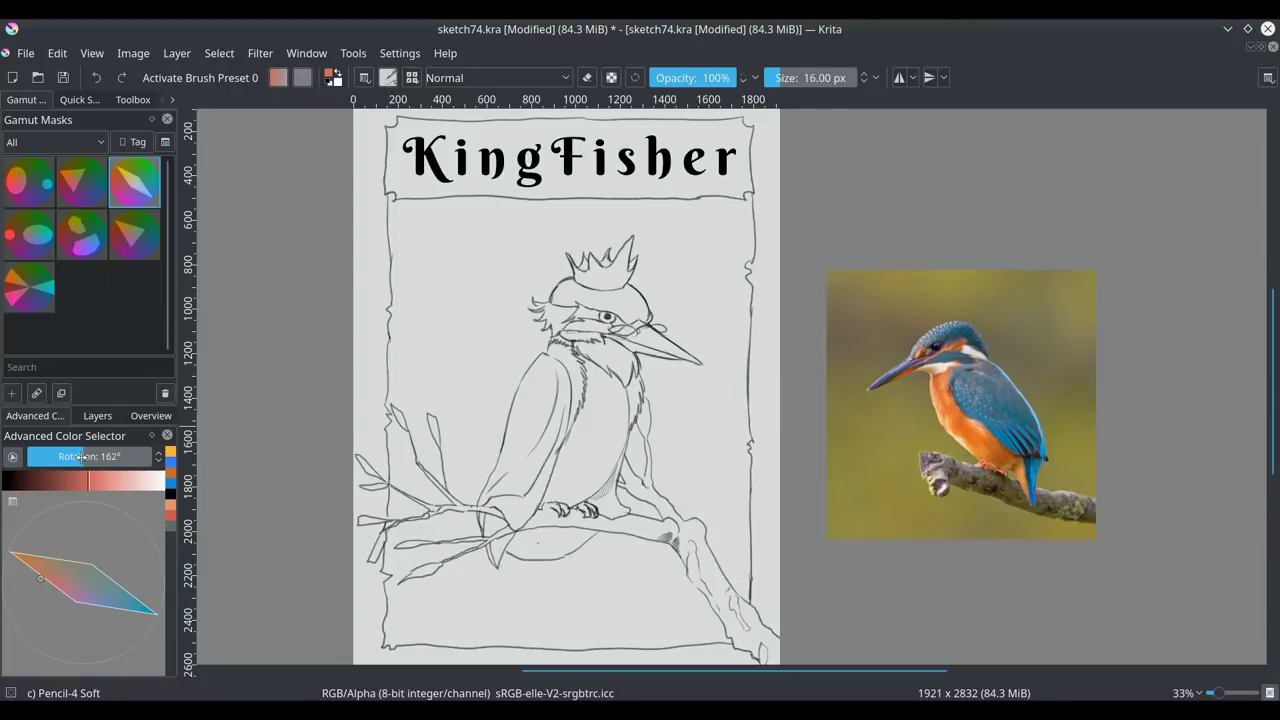
{"action": "mouse_move", "coordinate": [56, 579]}
{"action": "left_mouse_down"}
{"action": "mouse_move", "coordinate": [17, 558]}
{"action": "mouse_move", "coordinate": [150, 614]}
{"action": "mouse_move", "coordinate": [84, 579]}
{"action": "left_mouse_up"}
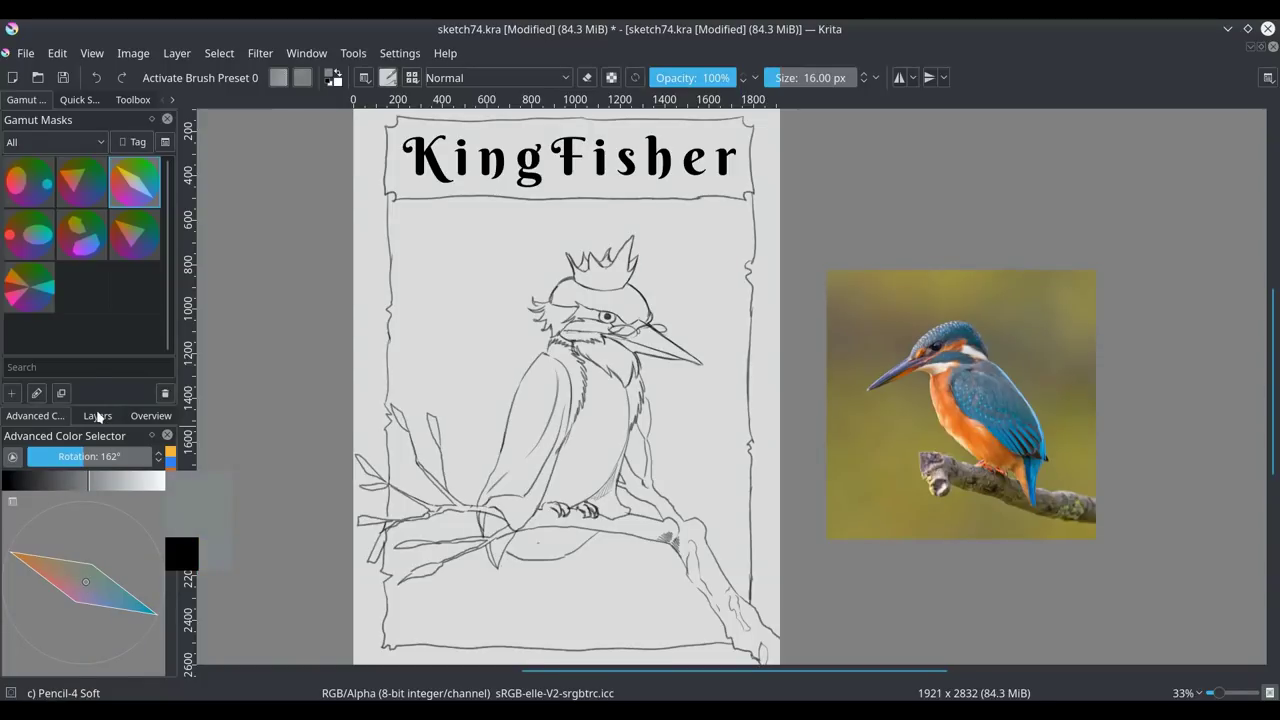
{"action": "left_click", "coordinate": [62, 77]}
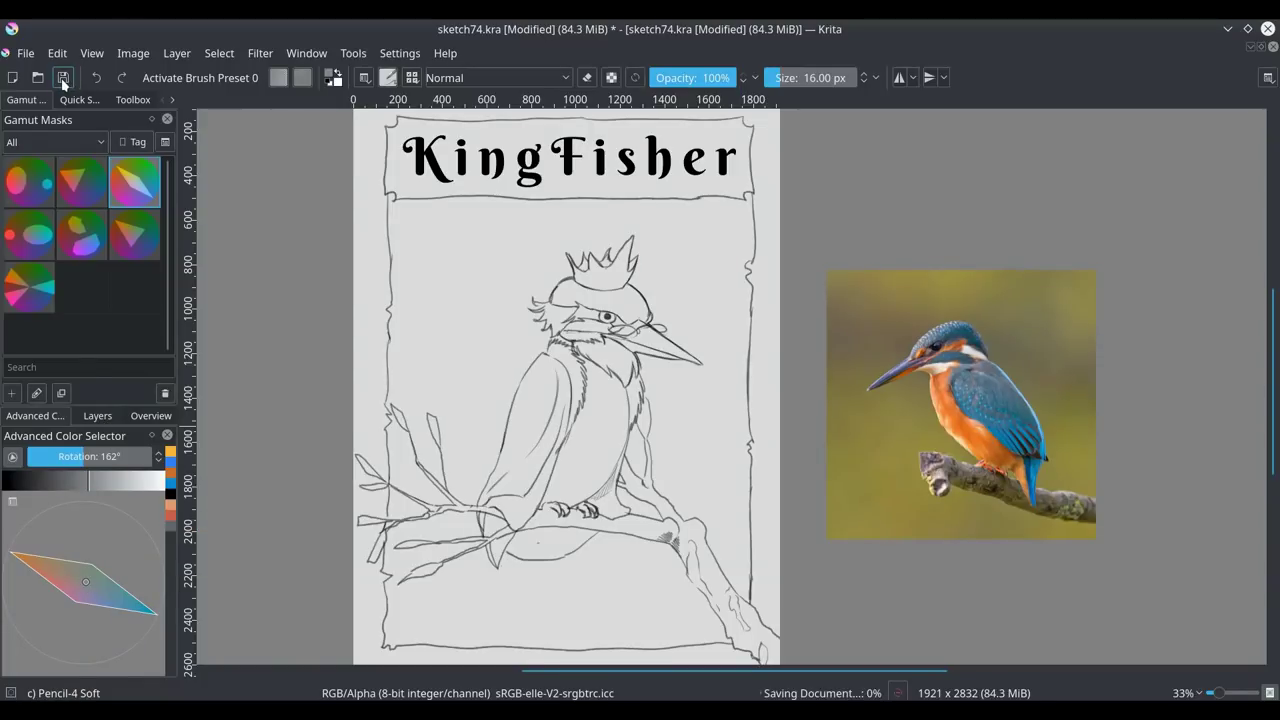
- Add a colorize mask to Layer 2 with the Colorize Mask tool, using a saturated blue from the gamut mask
{"action": "left_click", "coordinate": [95, 416]}
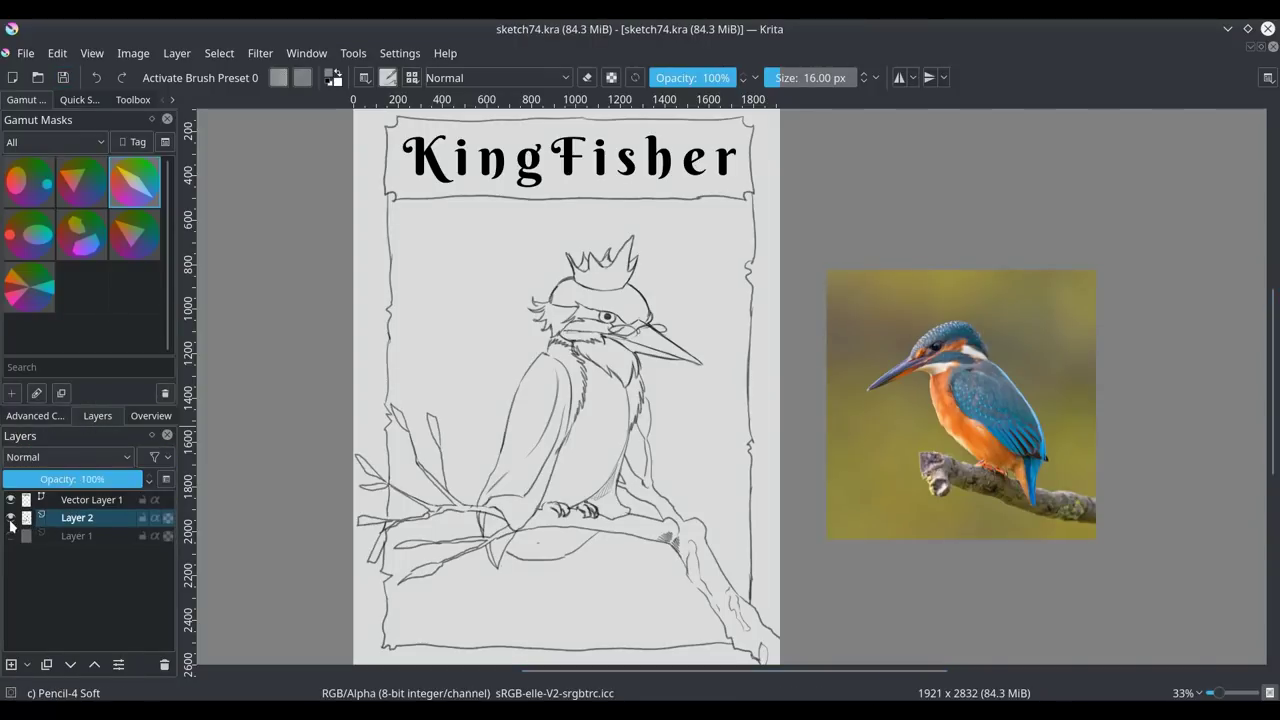
{"action": "left_click", "coordinate": [120, 101]}
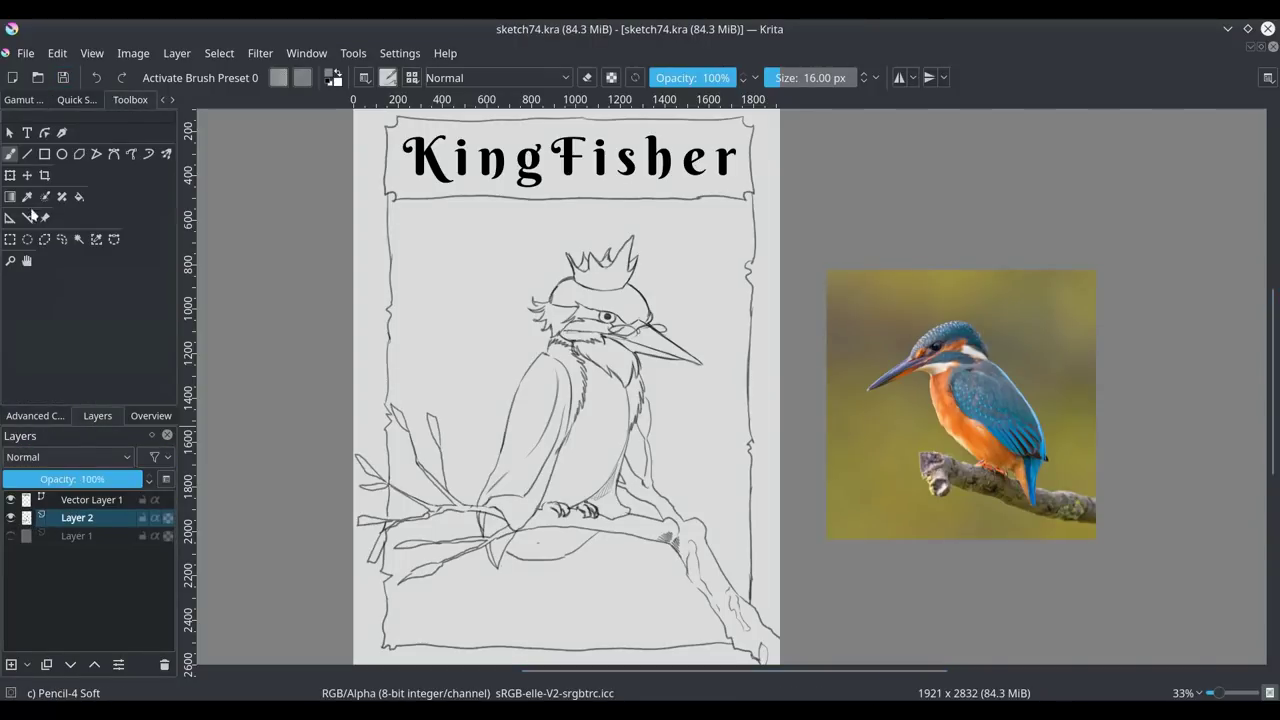
{"action": "left_click", "coordinate": [44, 196]}
{"action": "left_click", "coordinate": [46, 416]}
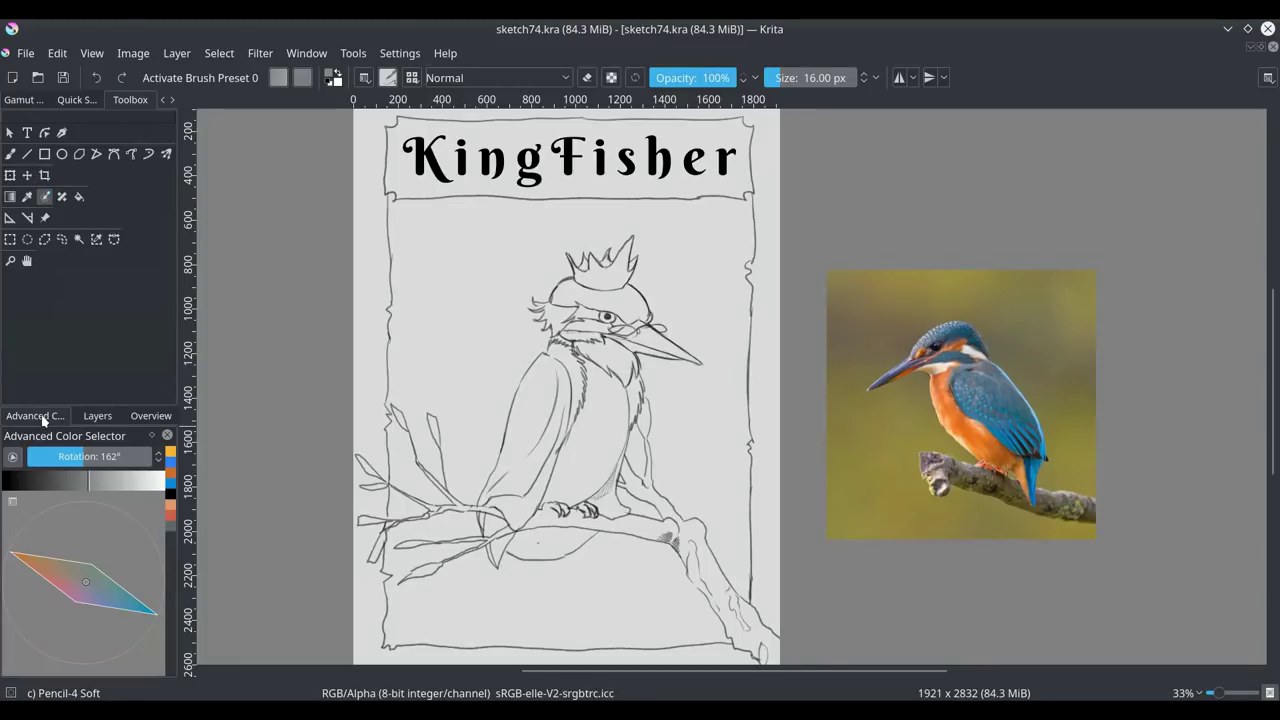
{"action": "left_click", "coordinate": [148, 609]}
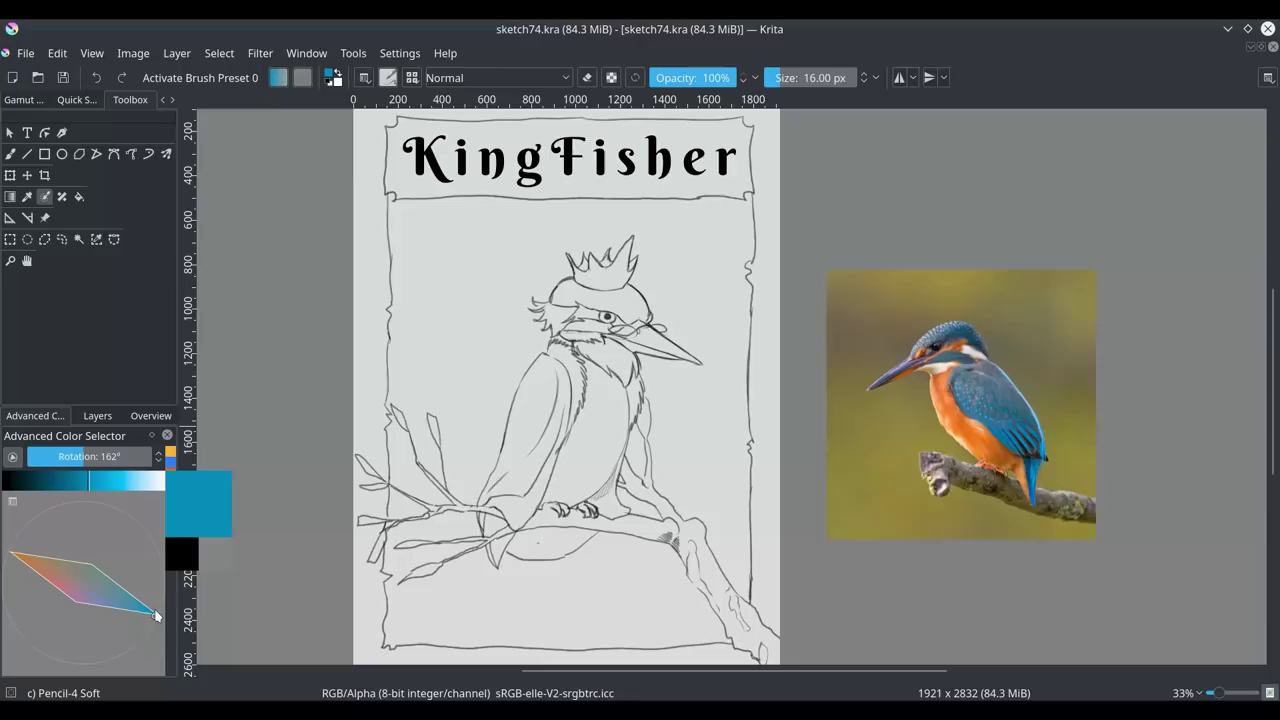
{"action": "left_click", "coordinate": [537, 392]}
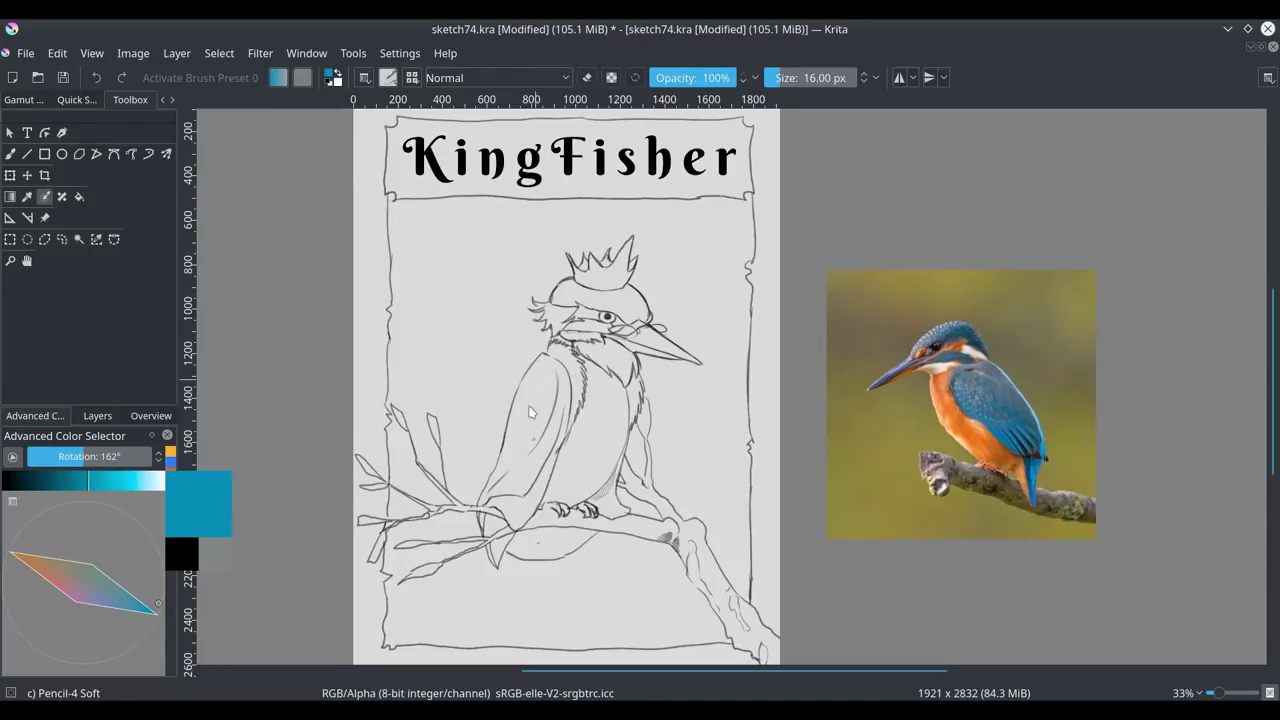
- Mark the bird's wing, head and tail with blue key strokes
{"action": "left_click_drag", "start_coordinate": [547, 398], "coordinate": [520, 476]}
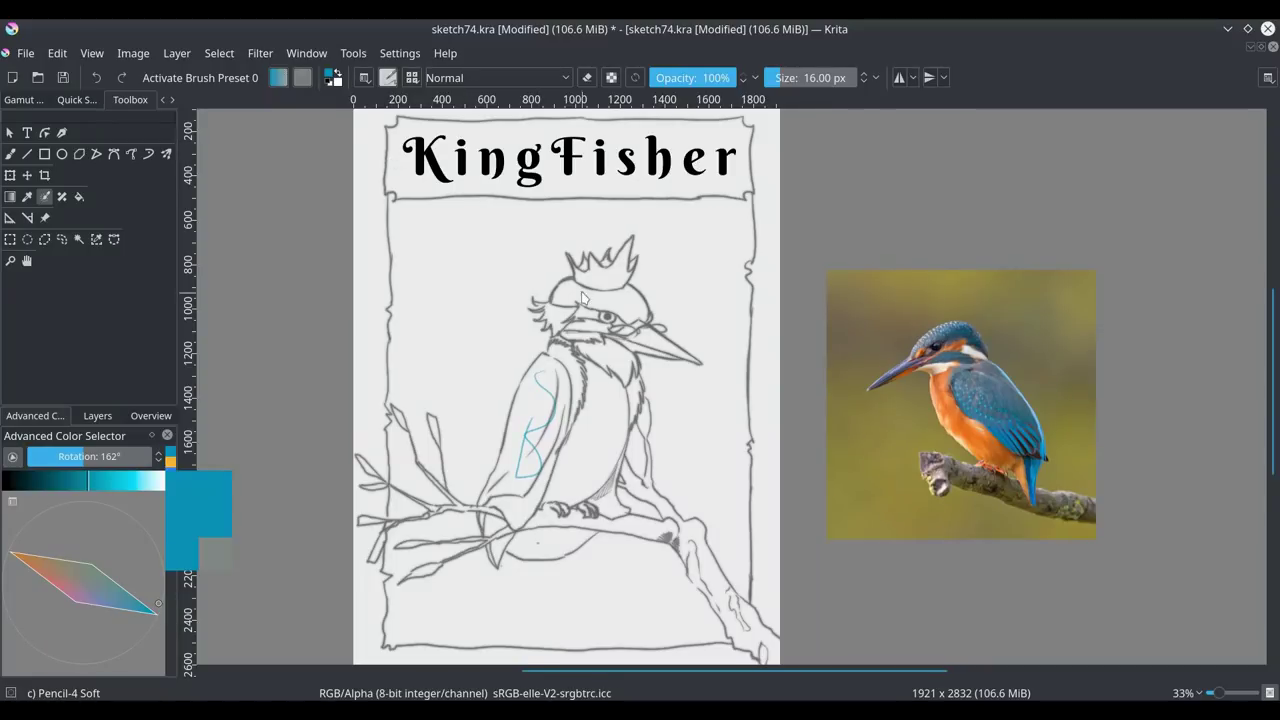
{"action": "mouse_move", "coordinate": [584, 294]}
{"action": "left_mouse_down"}
{"action": "mouse_move", "coordinate": [628, 300]}
{"action": "mouse_move", "coordinate": [605, 330]}
{"action": "mouse_move", "coordinate": [584, 328]}
{"action": "left_mouse_up"}
{"action": "left_click_drag", "start_coordinate": [503, 485], "coordinate": [520, 508]}
- Pick an orange and add key strokes on the bird's belly and the small area below the wing tip
{"action": "left_click_drag", "start_coordinate": [41, 569], "coordinate": [26, 564]}
{"action": "left_click_drag", "start_coordinate": [604, 418], "coordinate": [584, 488]}
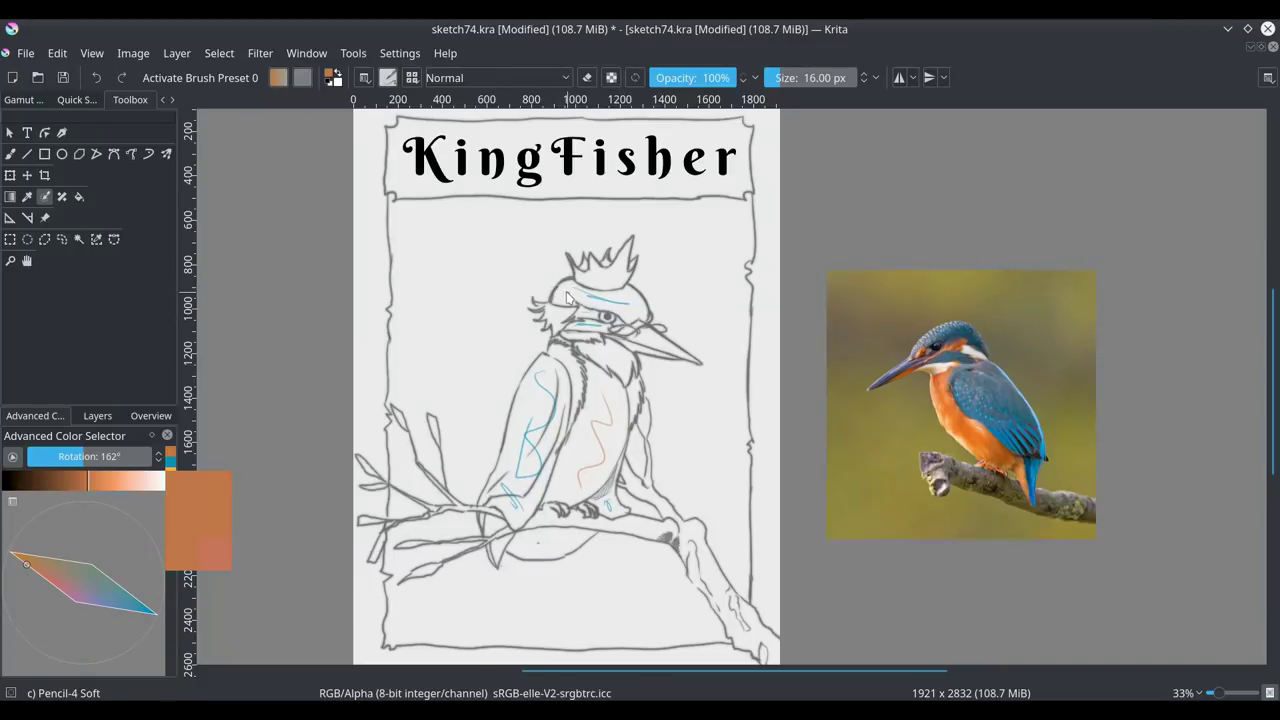
{"action": "left_click", "coordinate": [496, 522]}
- Pick a muted purple and add key strokes across the background areas around the bird and below the branch
{"action": "left_click", "coordinate": [75, 597]}
{"action": "left_click_drag", "start_coordinate": [457, 231], "coordinate": [460, 336]}
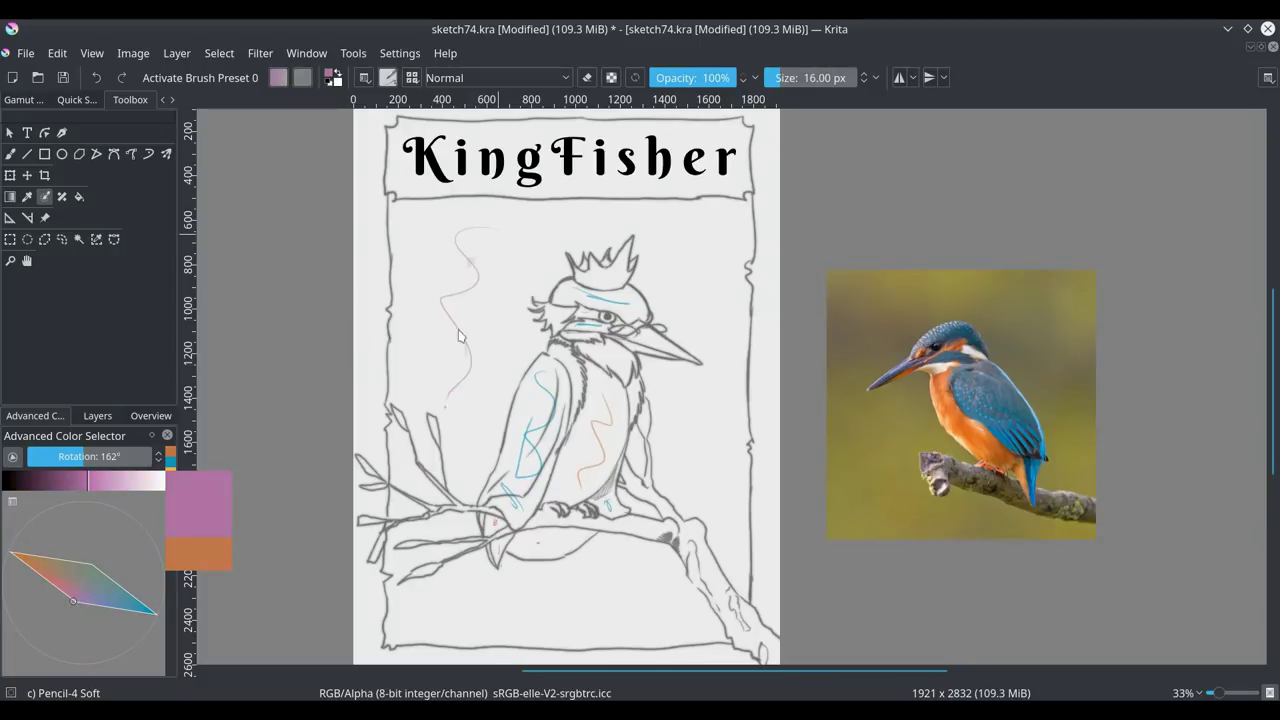
{"action": "left_click_drag", "start_coordinate": [676, 236], "coordinate": [724, 324]}
{"action": "left_click_drag", "start_coordinate": [716, 458], "coordinate": [698, 503]}
{"action": "left_click_drag", "start_coordinate": [612, 600], "coordinate": [458, 611]}
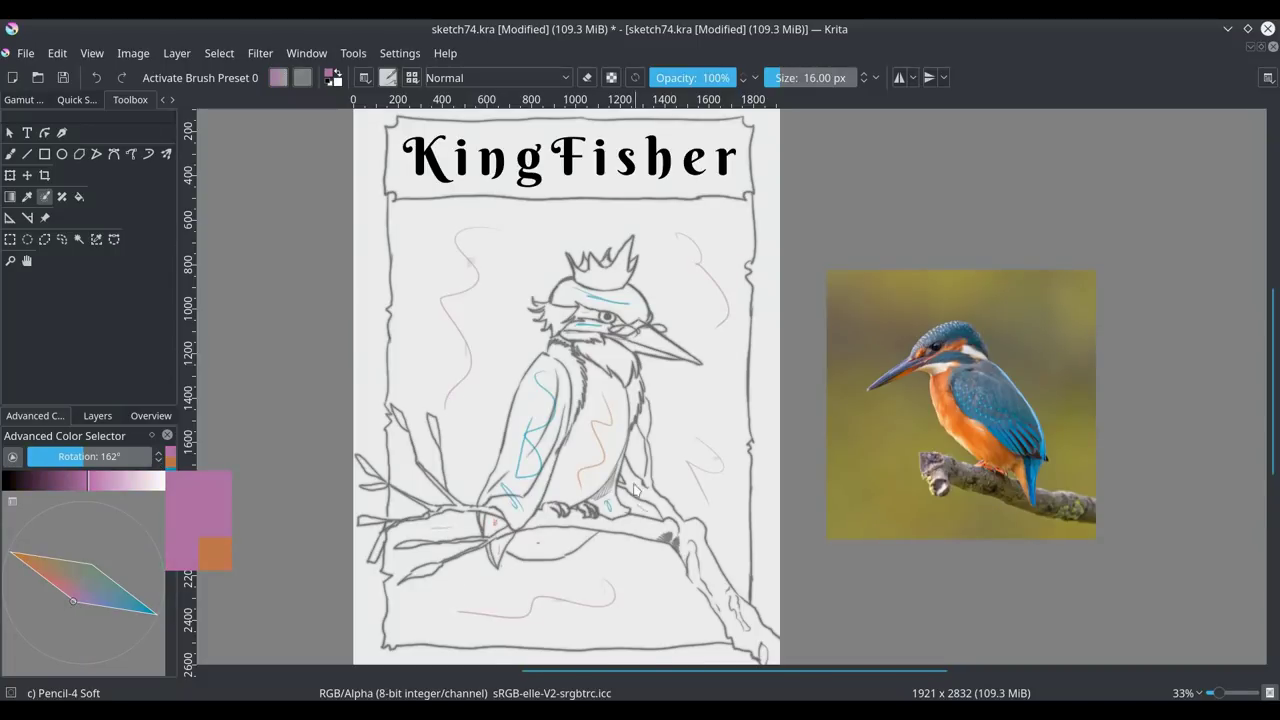
- Pick a muted green and add key strokes along the branch
{"action": "left_click", "coordinate": [95, 566]}
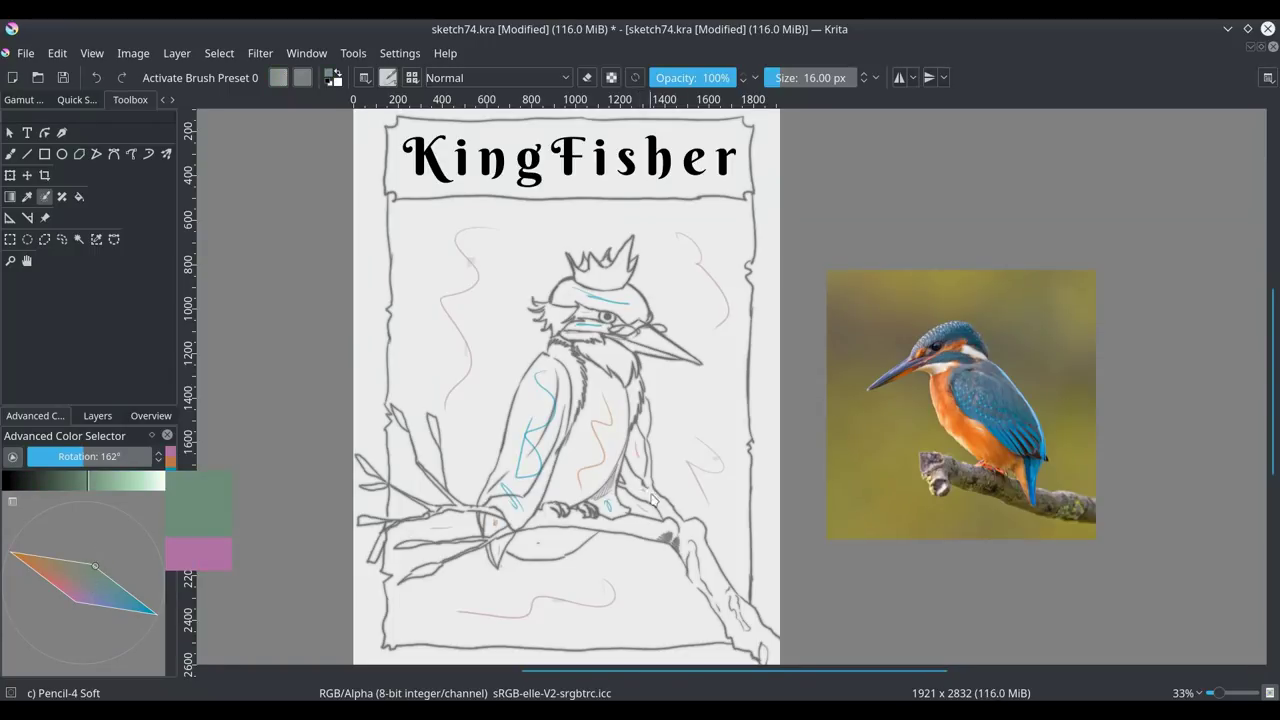
{"action": "left_click_drag", "start_coordinate": [650, 496], "coordinate": [742, 606]}
{"action": "left_click_drag", "start_coordinate": [682, 548], "coordinate": [758, 632]}
{"action": "left_click_drag", "start_coordinate": [552, 526], "coordinate": [587, 522]}
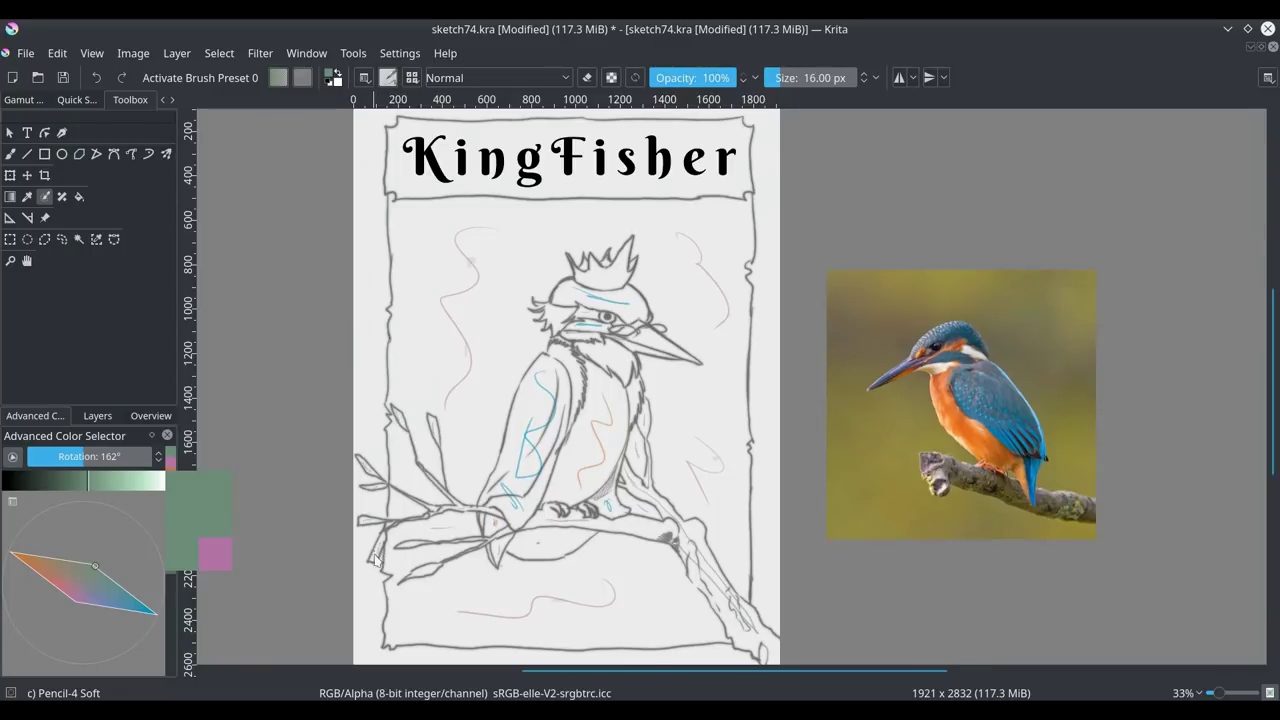
- Disable the gamut mask and mark the page margins outside the frame with bright magenta key strokes
{"action": "left_click", "coordinate": [28, 100]}
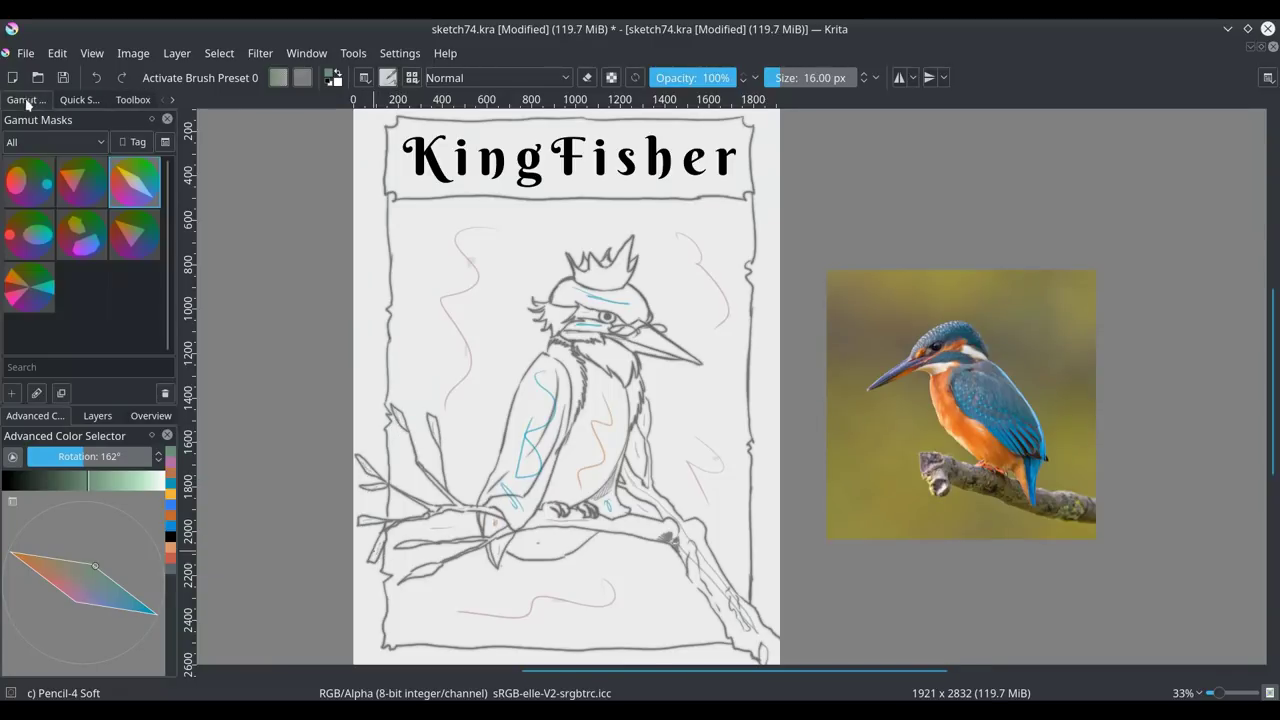
{"action": "left_click", "coordinate": [12, 460]}
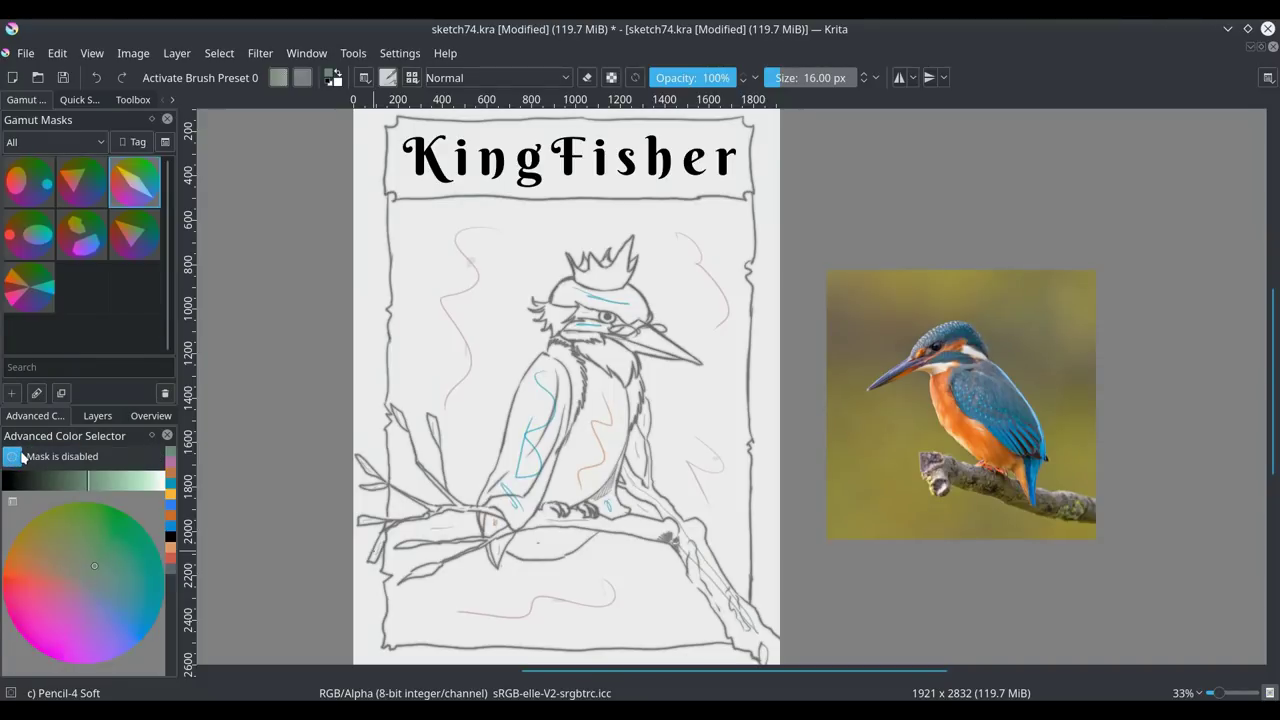
{"action": "left_click", "coordinate": [42, 652]}
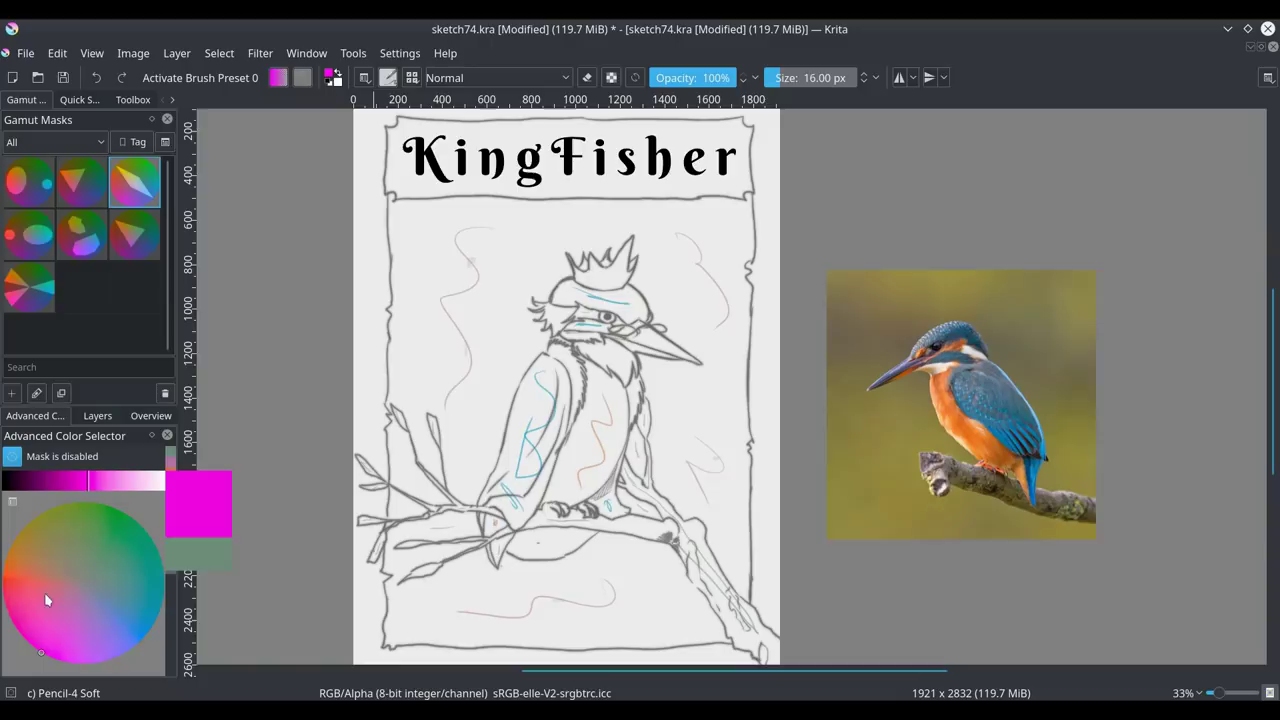
{"action": "left_click_drag", "start_coordinate": [371, 118], "coordinate": [370, 328]}
{"action": "left_click_drag", "start_coordinate": [766, 140], "coordinate": [762, 442]}
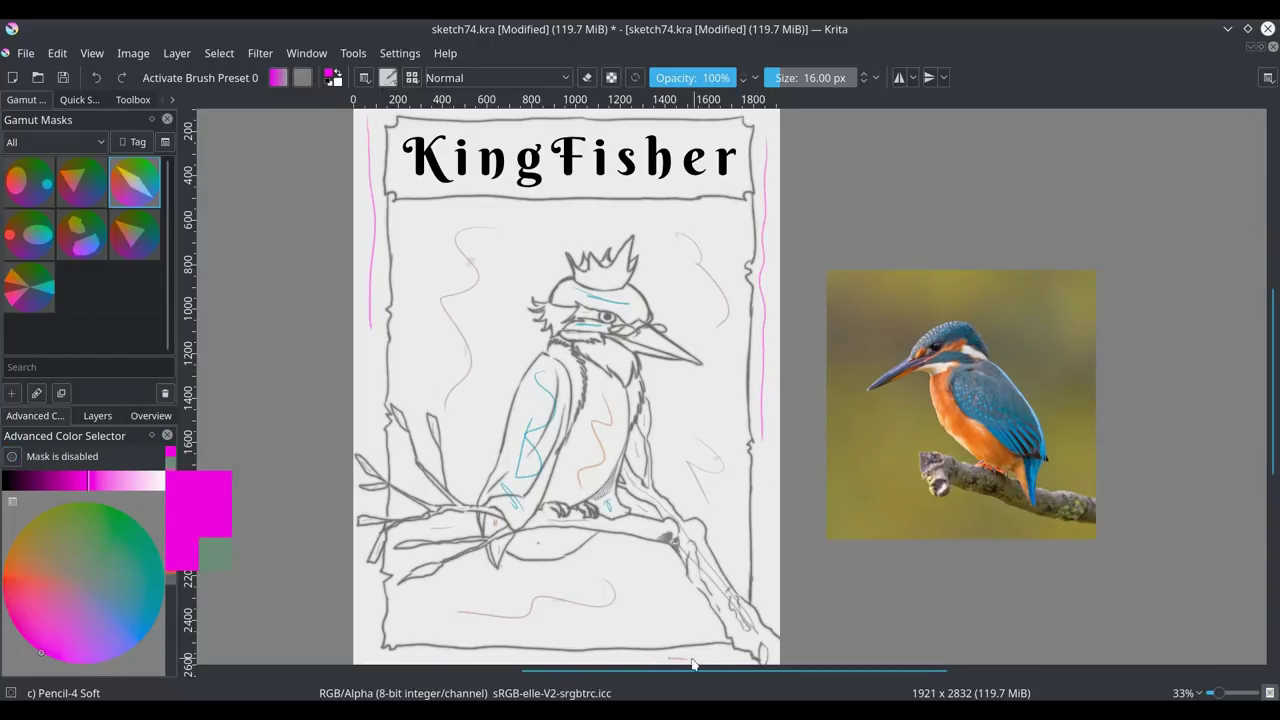
{"action": "left_click_drag", "start_coordinate": [700, 658], "coordinate": [446, 659]}
- Mark the magenta key-stroke colour of the page margins as transparent and save the file
{"action": "left_click", "coordinate": [365, 78]}
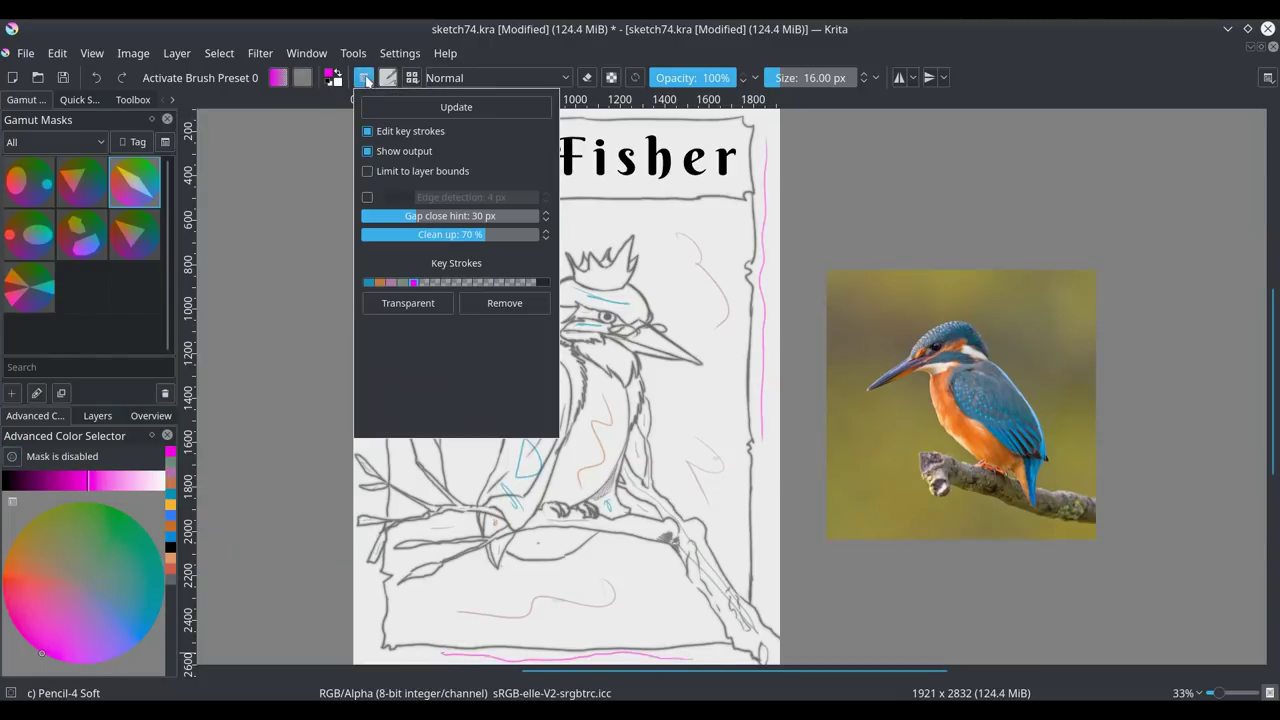
{"action": "left_click", "coordinate": [415, 304]}
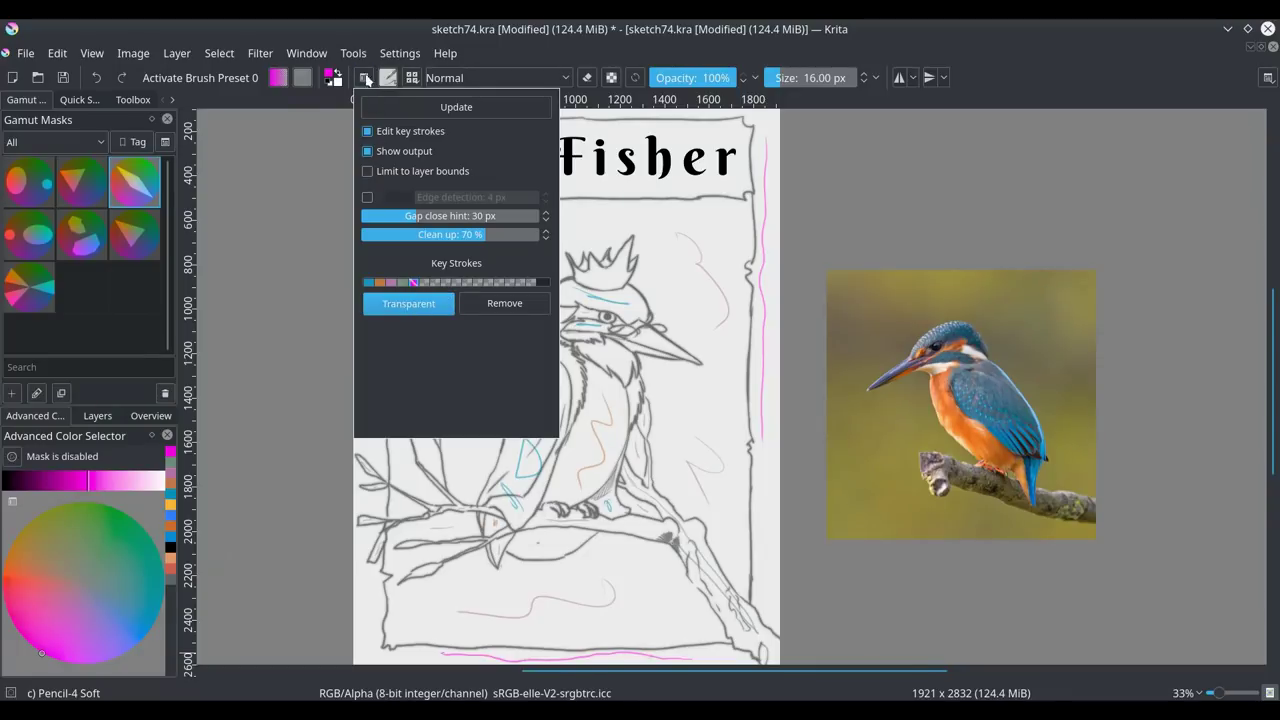
{"action": "left_click", "coordinate": [364, 78]}
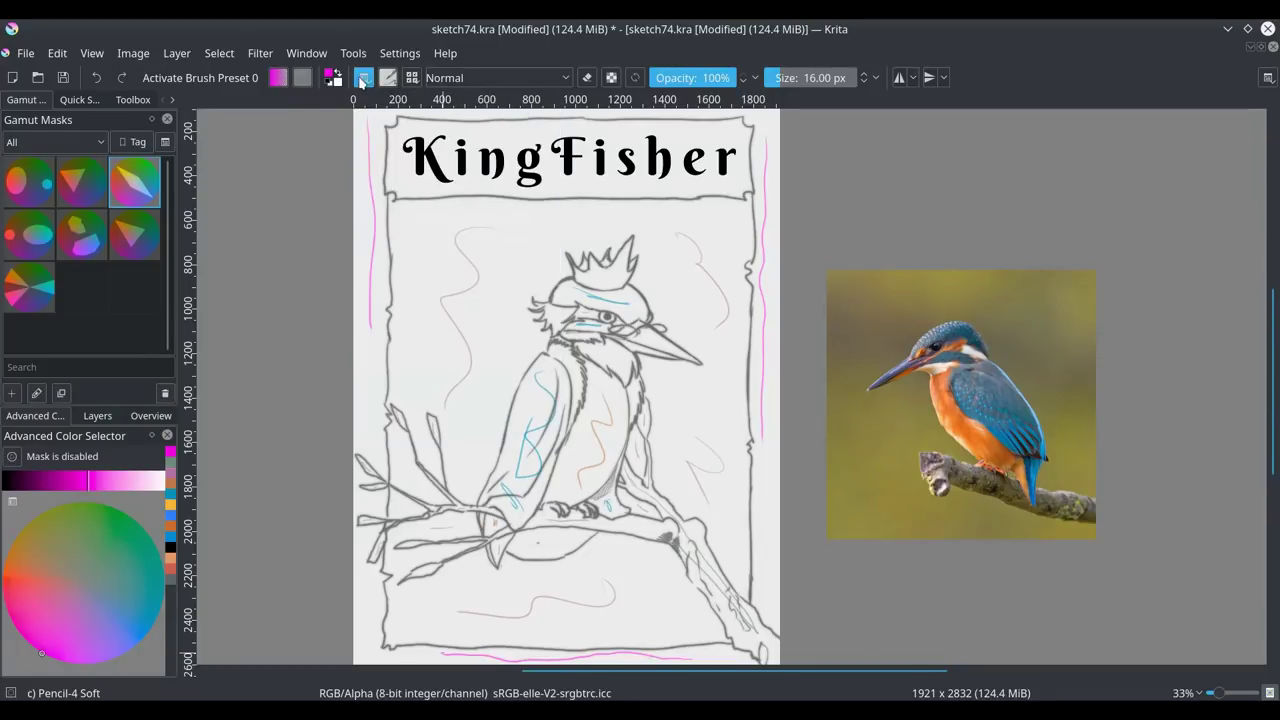
{"action": "left_click", "coordinate": [62, 78]}
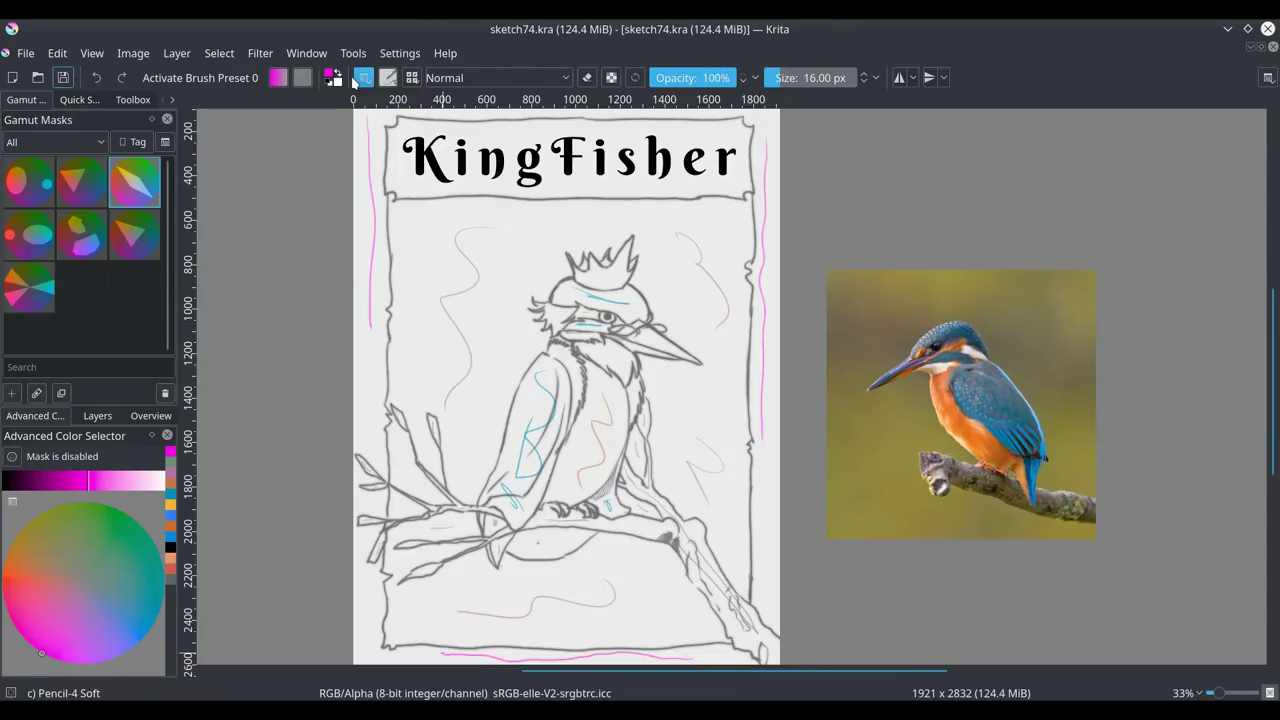
- Update the colorize mask to fill the sketch from its key strokes and show the layer list
{"action": "left_click", "coordinate": [357, 78]}
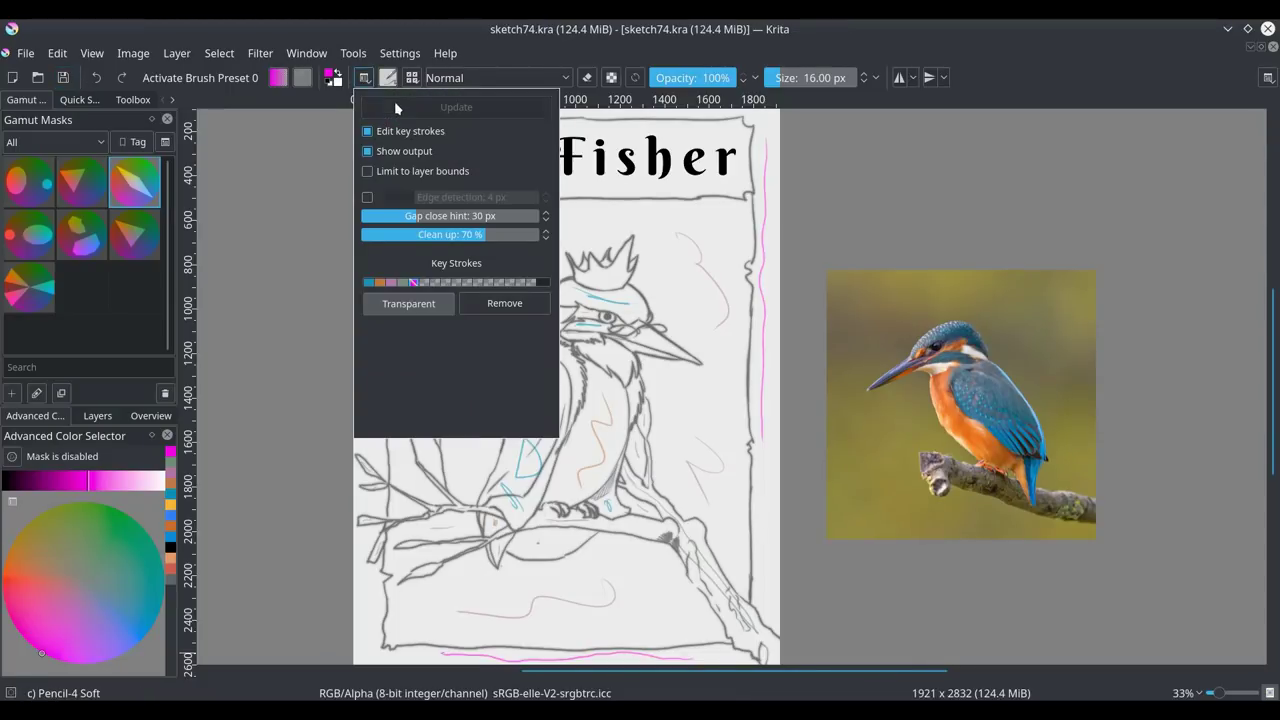
{"action": "left_click", "coordinate": [395, 107]}
{"action": "left_click", "coordinate": [364, 78]}
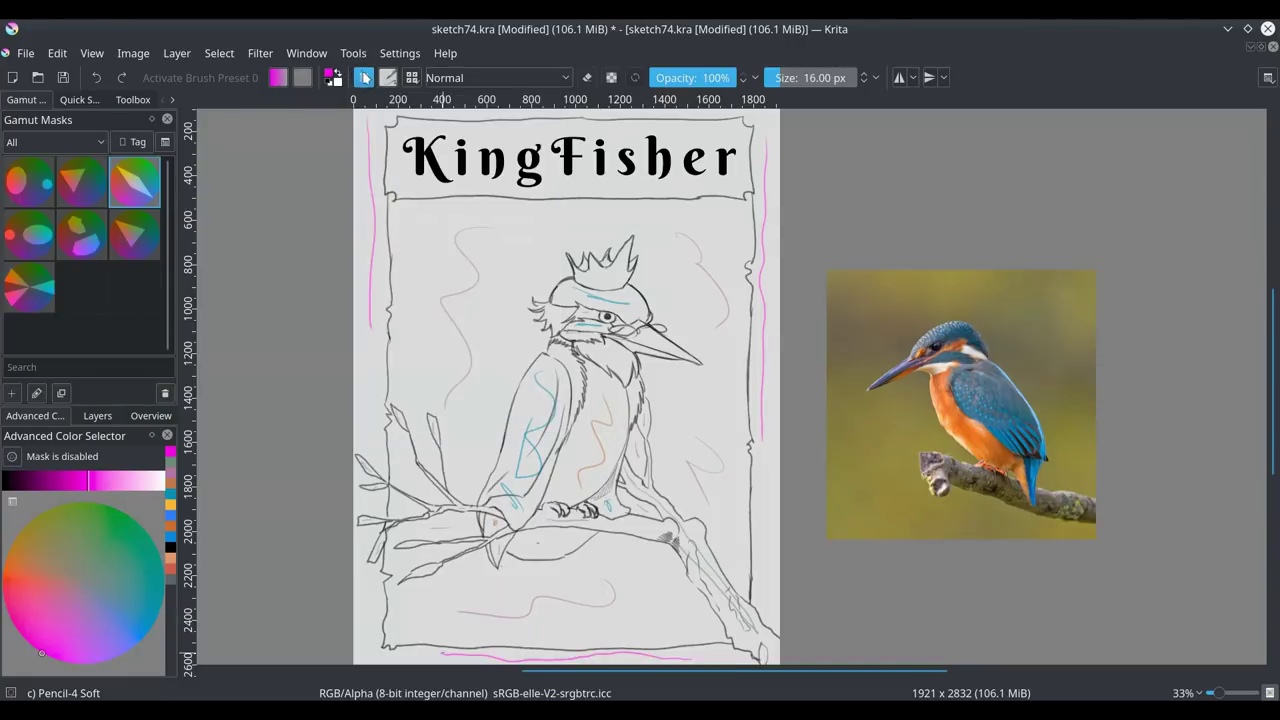
{"action": "left_click", "coordinate": [91, 416]}
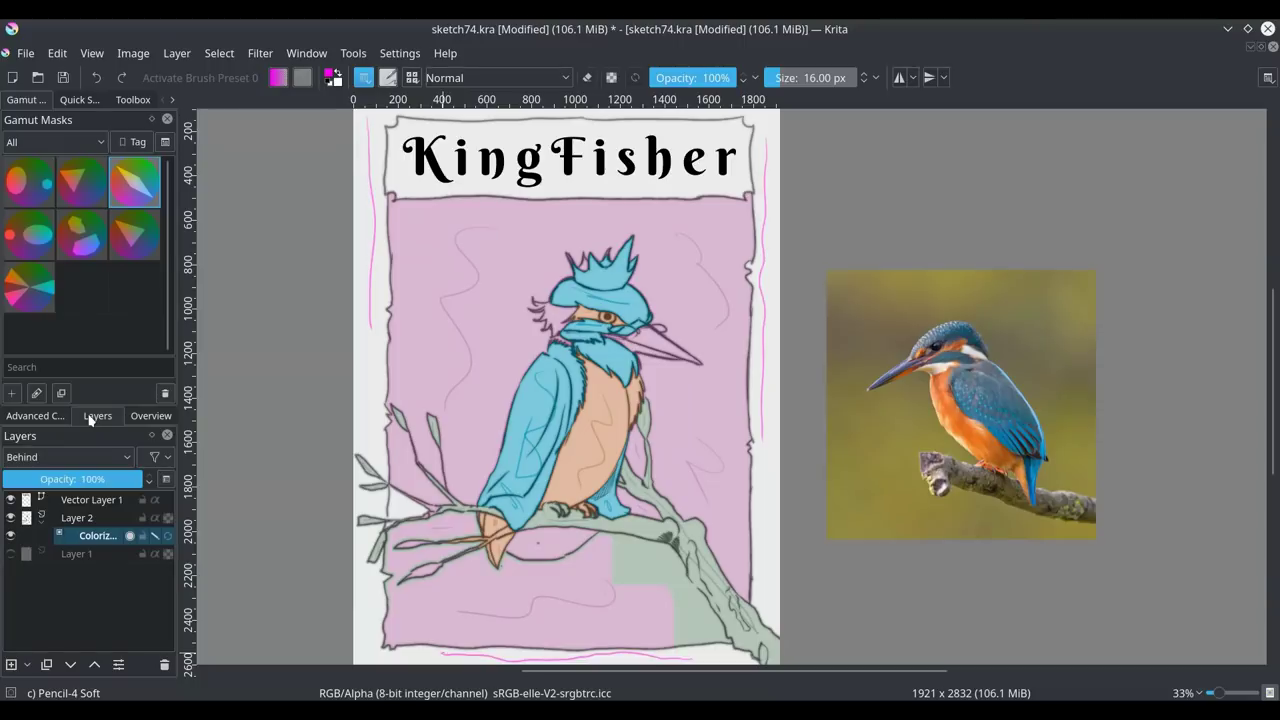
- Reuse the purple key-stroke colour in the unfilled gap between the twigs, and the green one on the twigs
{"action": "left_click", "coordinate": [364, 77]}
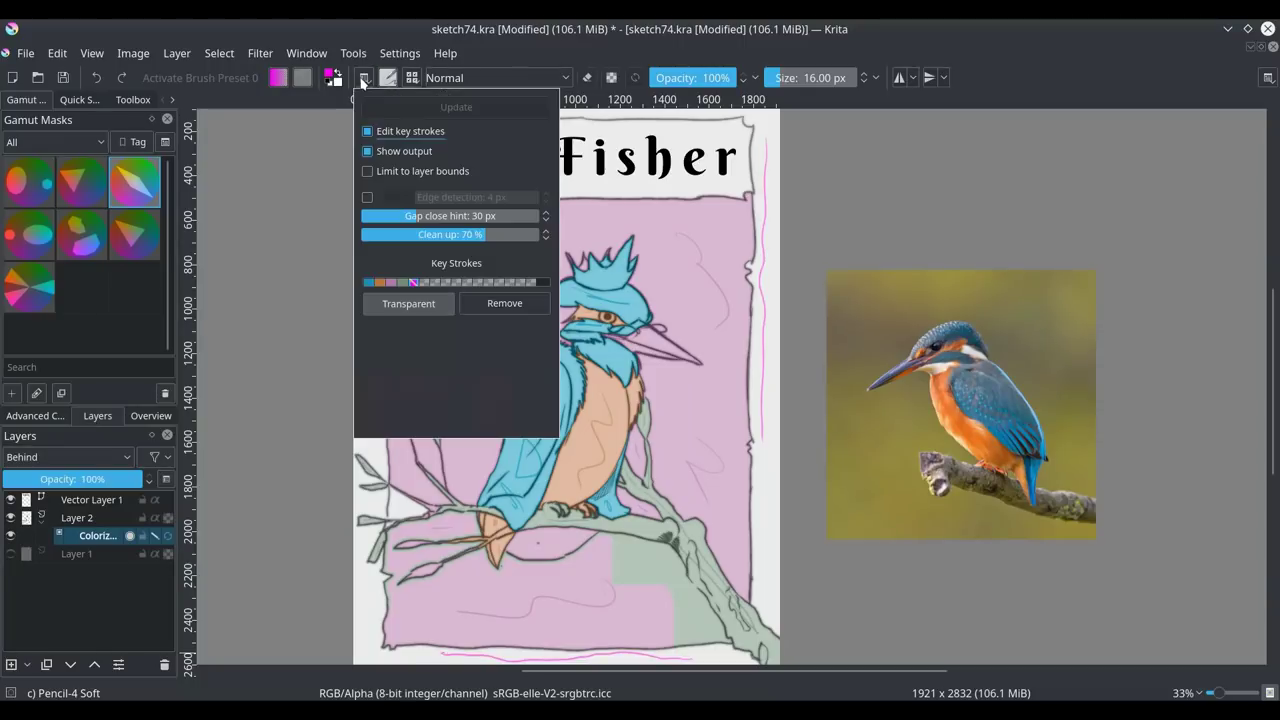
{"action": "left_click", "coordinate": [390, 284]}
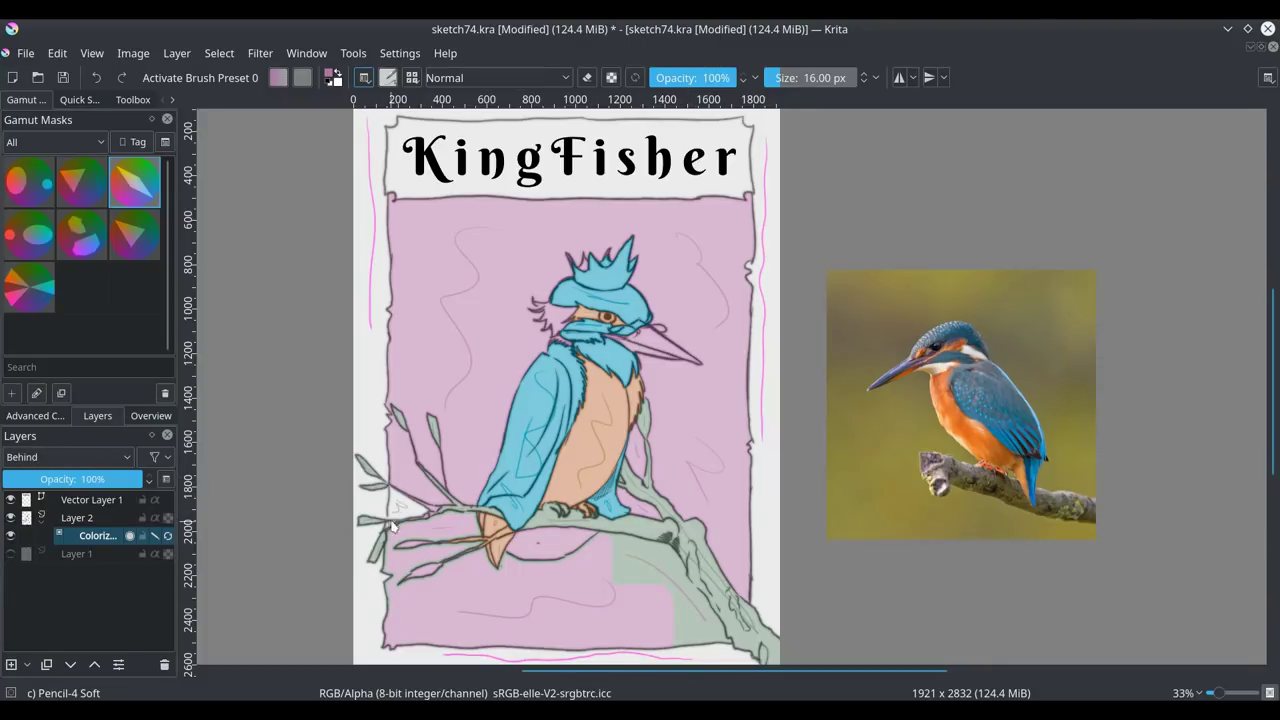
{"action": "left_click", "coordinate": [364, 77]}
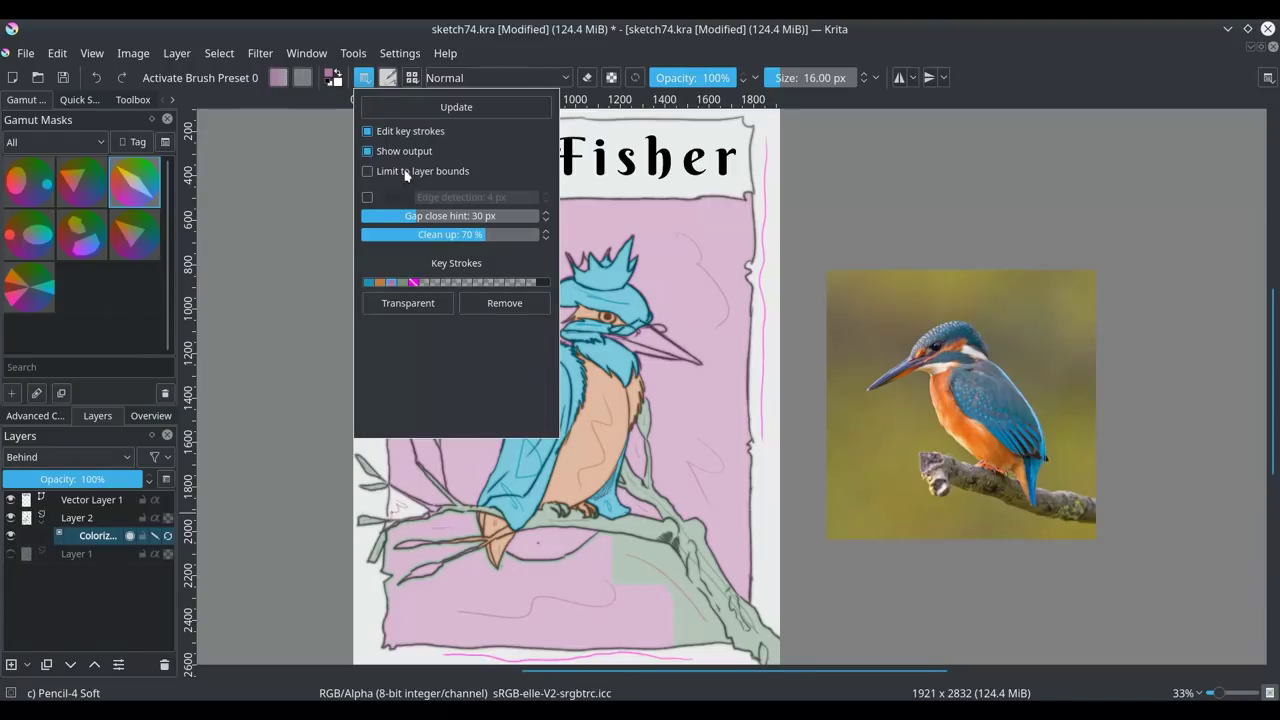
{"action": "left_click", "coordinate": [395, 283]}
{"action": "left_click", "coordinate": [364, 77]}
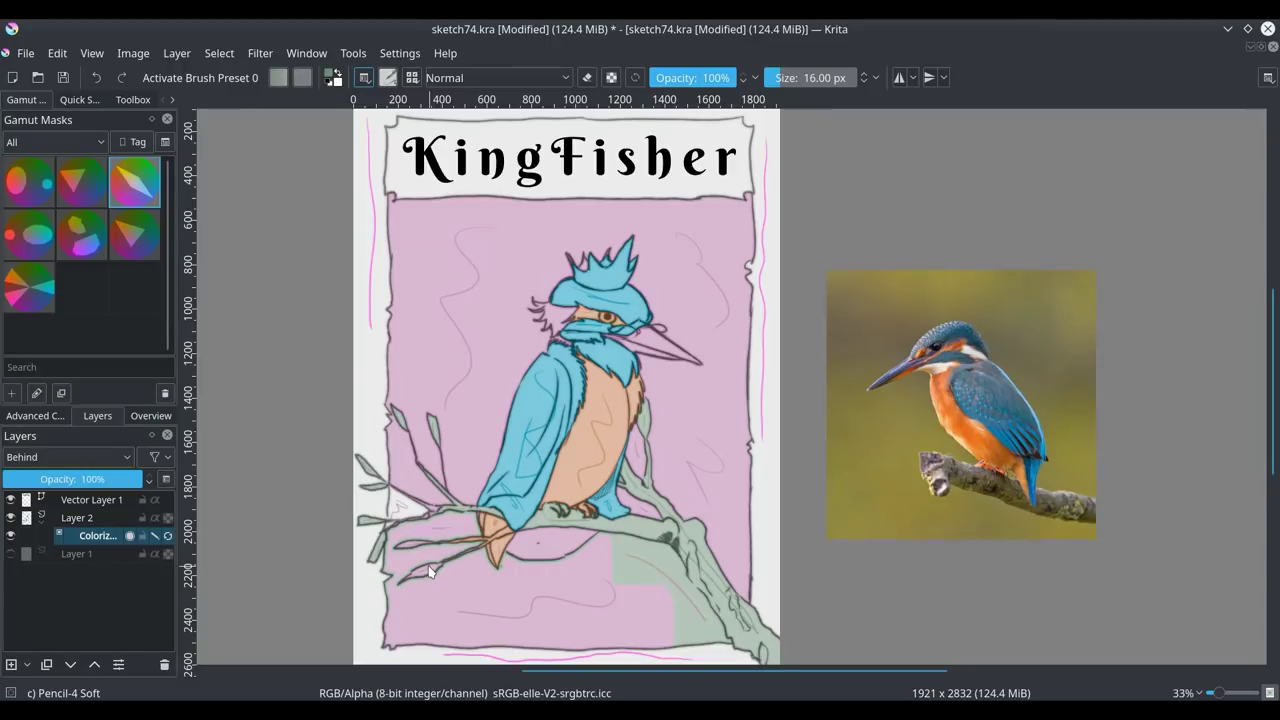
- Reuse the blue key-stroke colour and add a stroke on the bird's tail area below the branch
{"action": "left_click", "coordinate": [364, 77]}
{"action": "left_click", "coordinate": [368, 283]}
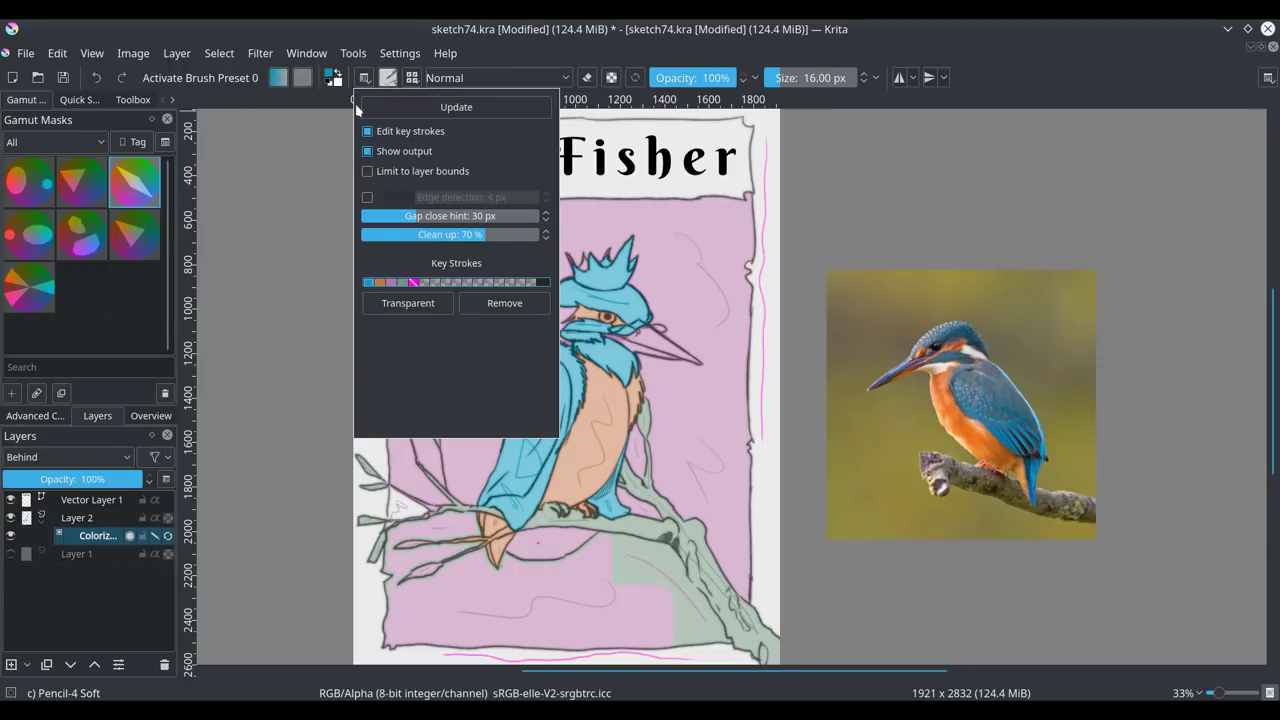
{"action": "left_click", "coordinate": [364, 78]}
{"action": "left_click_drag", "start_coordinate": [567, 538], "coordinate": [527, 547]}
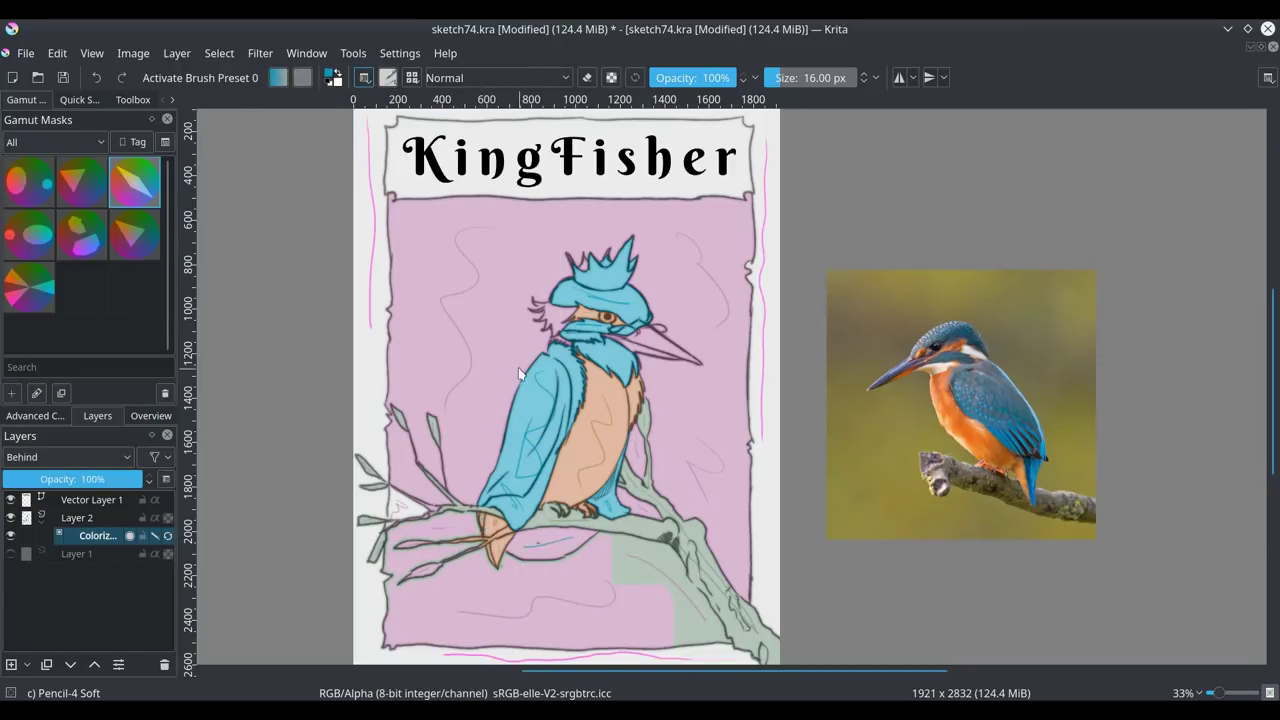
- Pick an off-white from the gamut-masked colour wheel and add key strokes on the bird's neck feathers
{"action": "left_click", "coordinate": [35, 415]}
{"action": "left_click", "coordinate": [148, 480]}
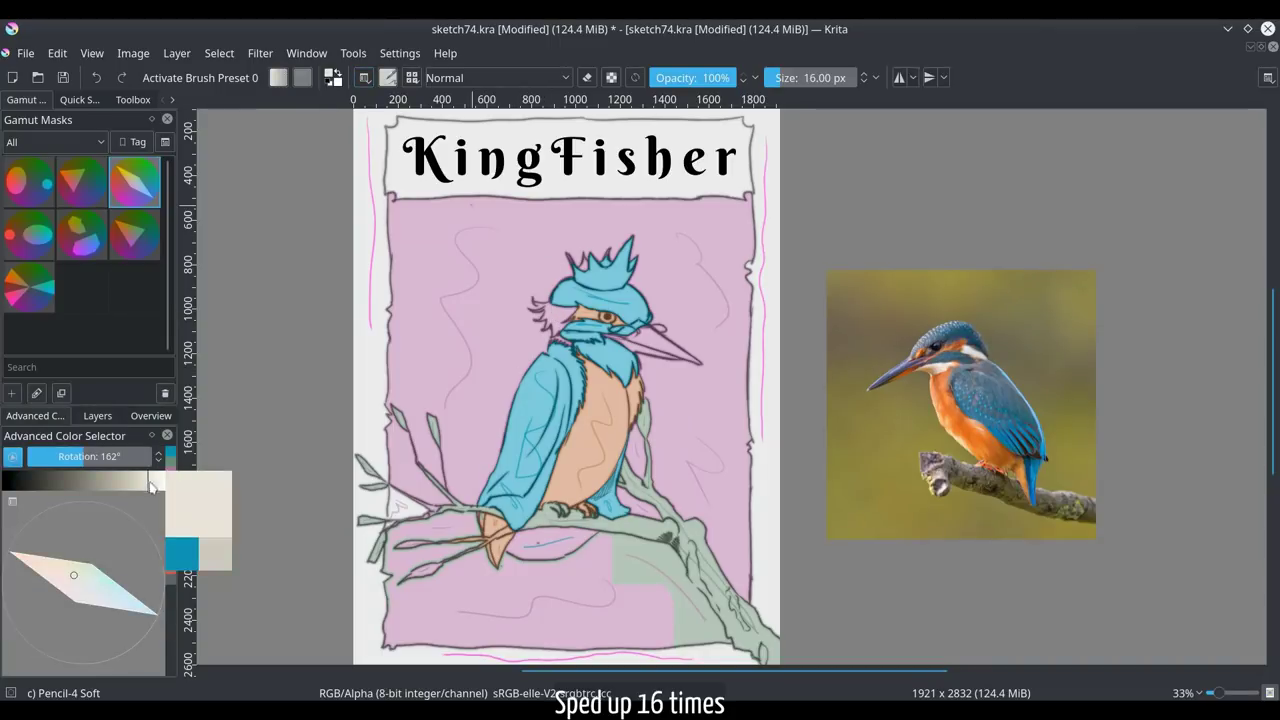
{"action": "left_click_drag", "start_coordinate": [590, 349], "coordinate": [633, 357]}
- Add light orange key strokes on the title banner and crown, and near-black key strokes on the beak
{"action": "left_click", "coordinate": [45, 560]}
{"action": "left_click_drag", "start_coordinate": [560, 168], "coordinate": [397, 166]}
{"action": "left_click", "coordinate": [28, 480]}
{"action": "left_click", "coordinate": [96, 590]}
{"action": "left_click_drag", "start_coordinate": [690, 357], "coordinate": [647, 357]}
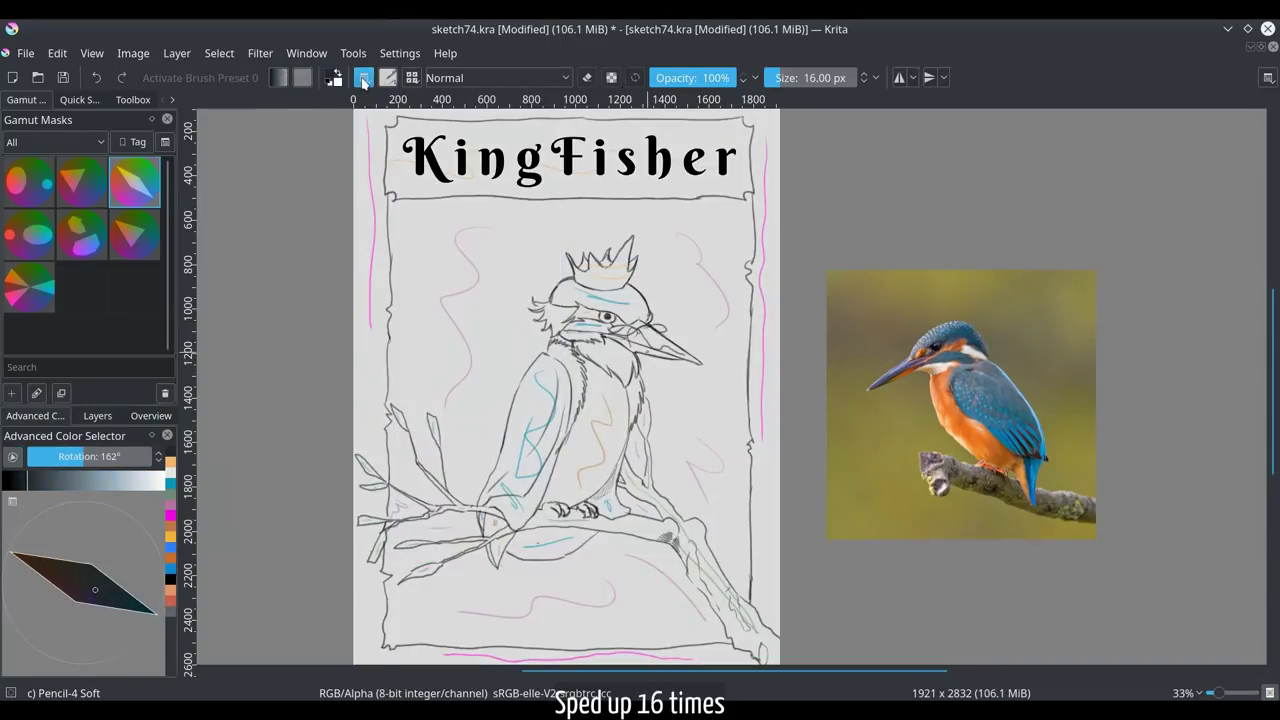
- Touch up the branch and twig areas with more key strokes and update the colorize mask
{"action": "left_click", "coordinate": [364, 77]}
{"action": "left_click", "coordinate": [701, 584]}
{"action": "left_click", "coordinate": [463, 546]}
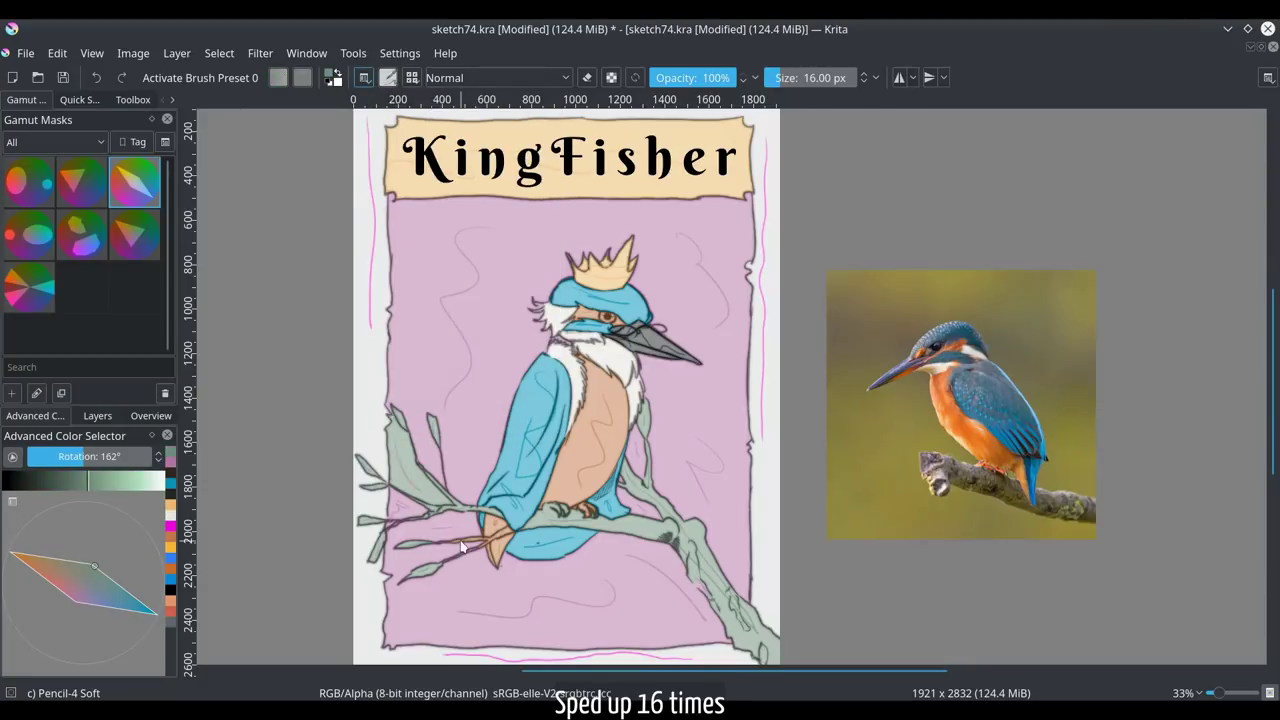
{"action": "left_click", "coordinate": [364, 77]}
{"action": "left_click", "coordinate": [455, 107]}
- Hide the colorize mask's key strokes to check the fill, and show them again
{"action": "left_click", "coordinate": [94, 416]}
{"action": "left_click", "coordinate": [154, 536]}
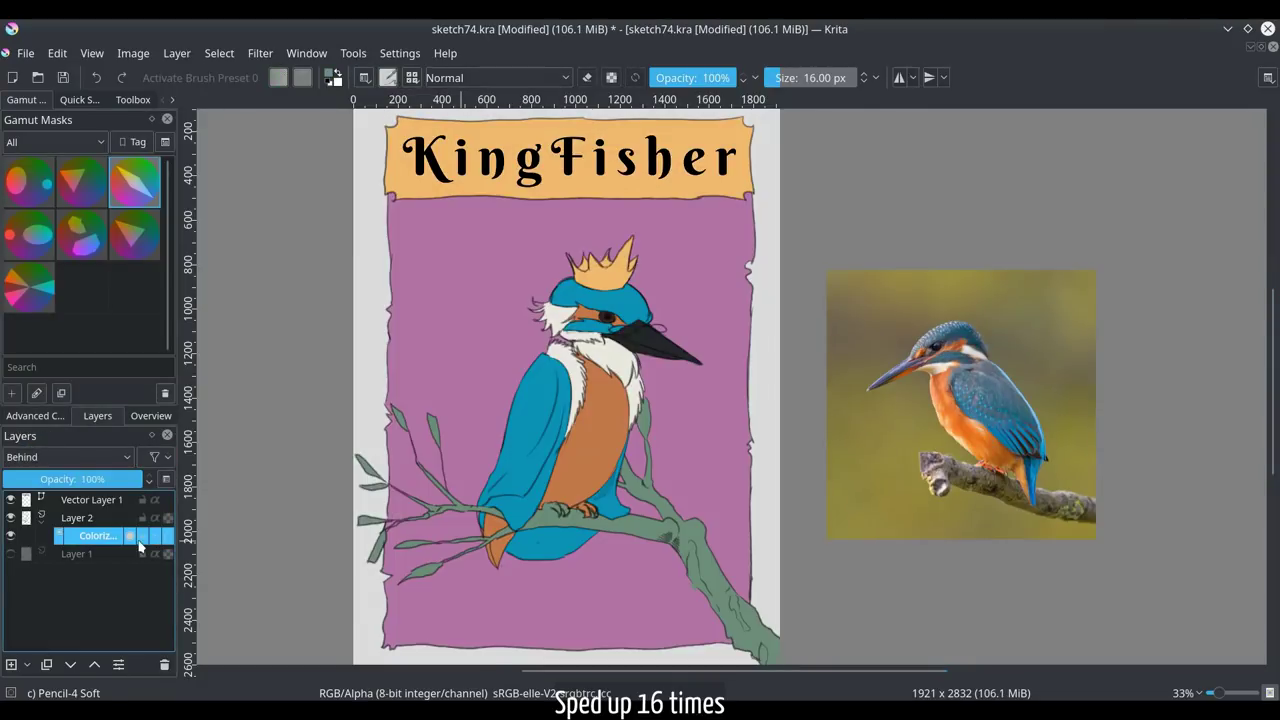
{"action": "left_click", "coordinate": [154, 536]}
- Recolour the bird's feet with pinkish-red key strokes and hide the colorize mask's key strokes
{"action": "left_click", "coordinate": [35, 415]}
{"action": "left_click", "coordinate": [97, 416]}
{"action": "left_click", "coordinate": [77, 517]}
{"action": "left_click", "coordinate": [154, 536]}
- Update the colorize mask with Layer 2 selected, and toggle that layer's visibility to check the result
{"action": "left_click", "coordinate": [130, 99]}
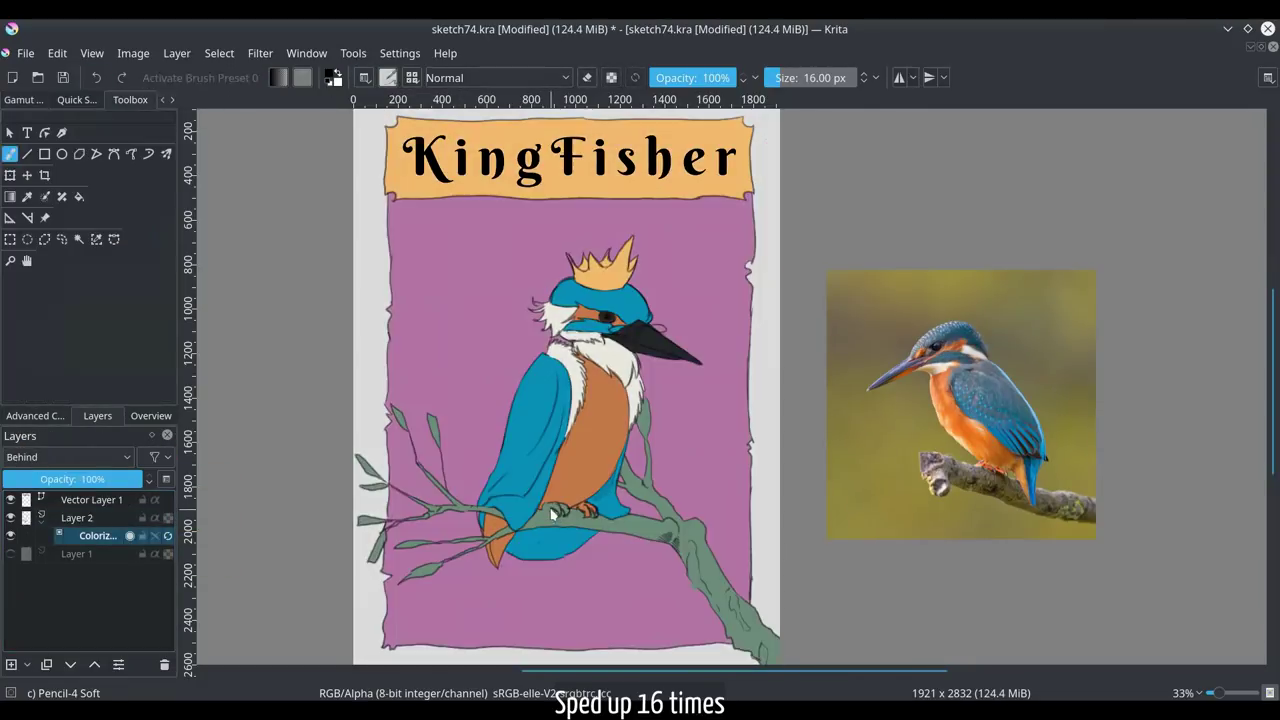
{"action": "left_click", "coordinate": [45, 196]}
{"action": "left_click", "coordinate": [330, 85]}
{"action": "left_click", "coordinate": [91, 517]}
{"action": "left_click", "coordinate": [166, 535]}
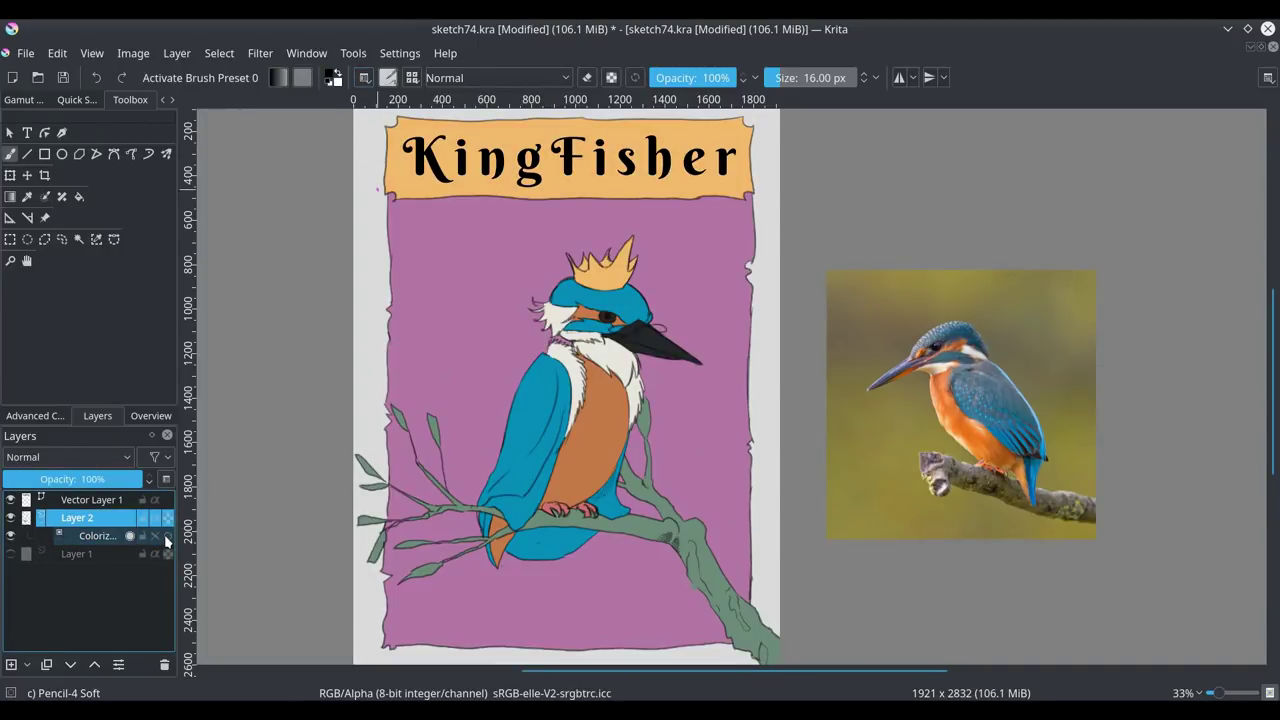
{"action": "left_click", "coordinate": [11, 518]}
{"action": "left_click", "coordinate": [11, 518]}
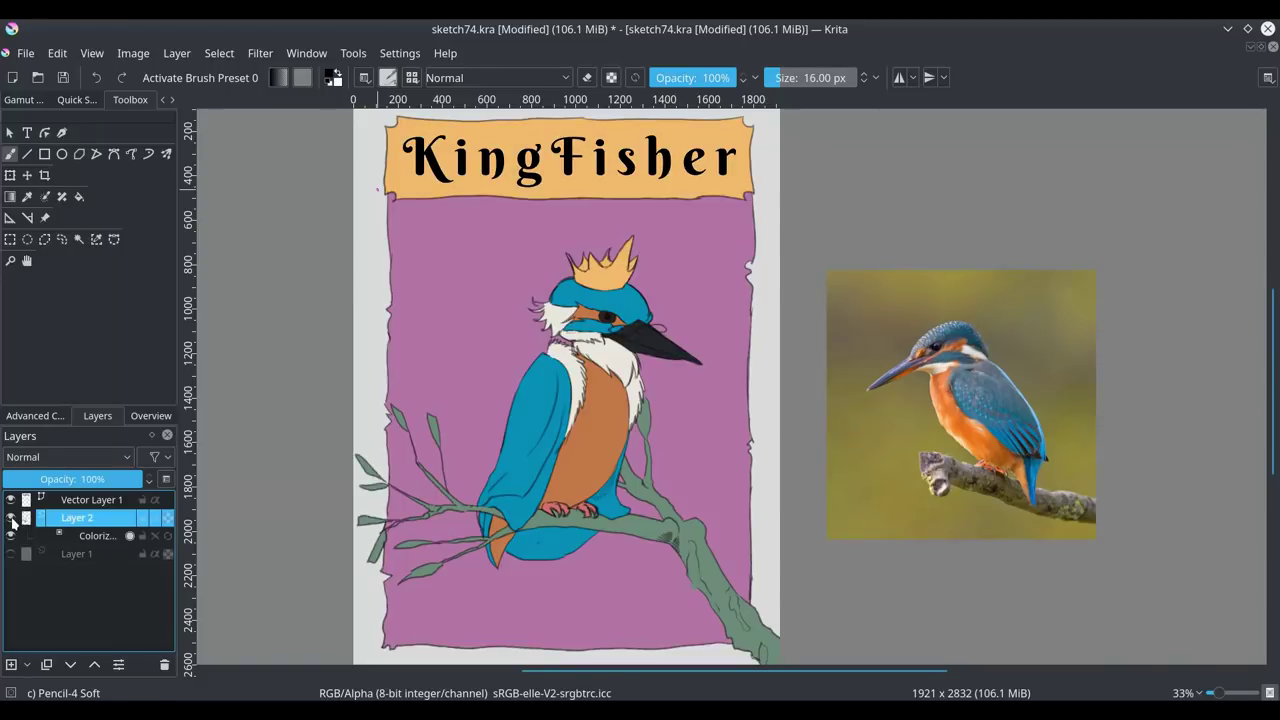
- Convert the colorize mask to a paint layer
{"action": "left_click", "coordinate": [92, 541]}
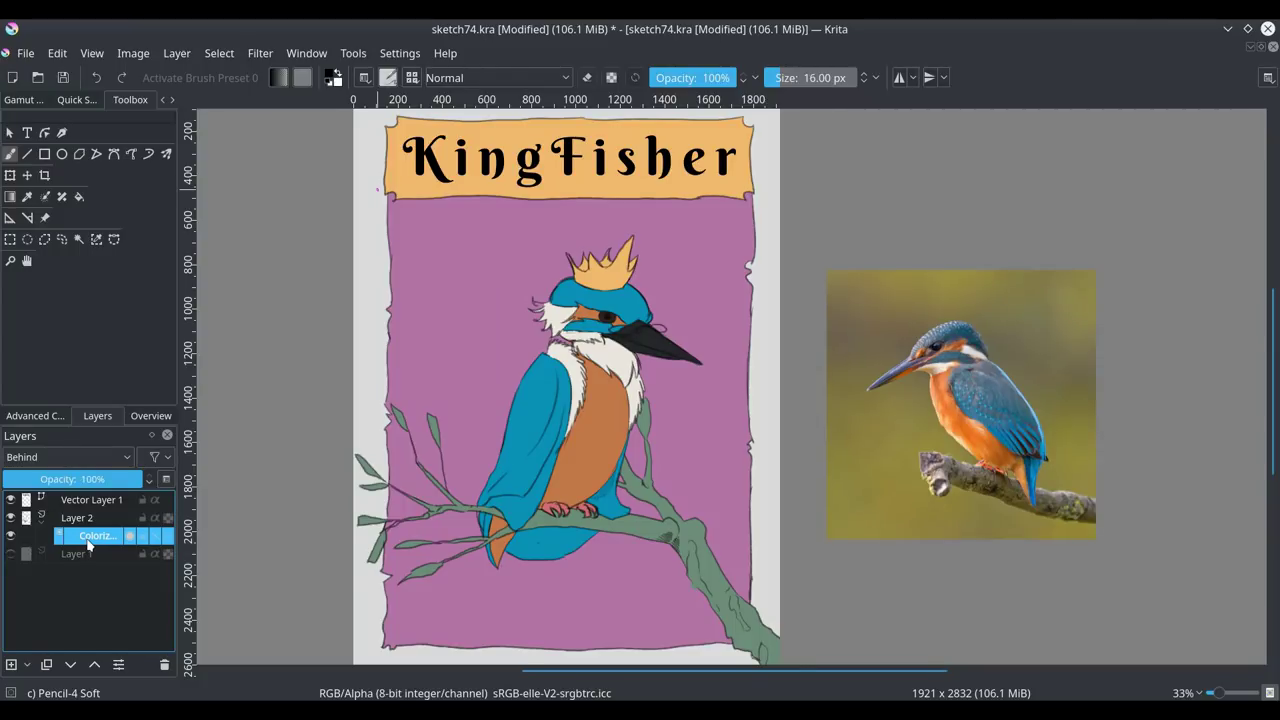
{"action": "left_click", "coordinate": [177, 53]}
{"action": "mouse_move", "coordinate": [331, 177]}
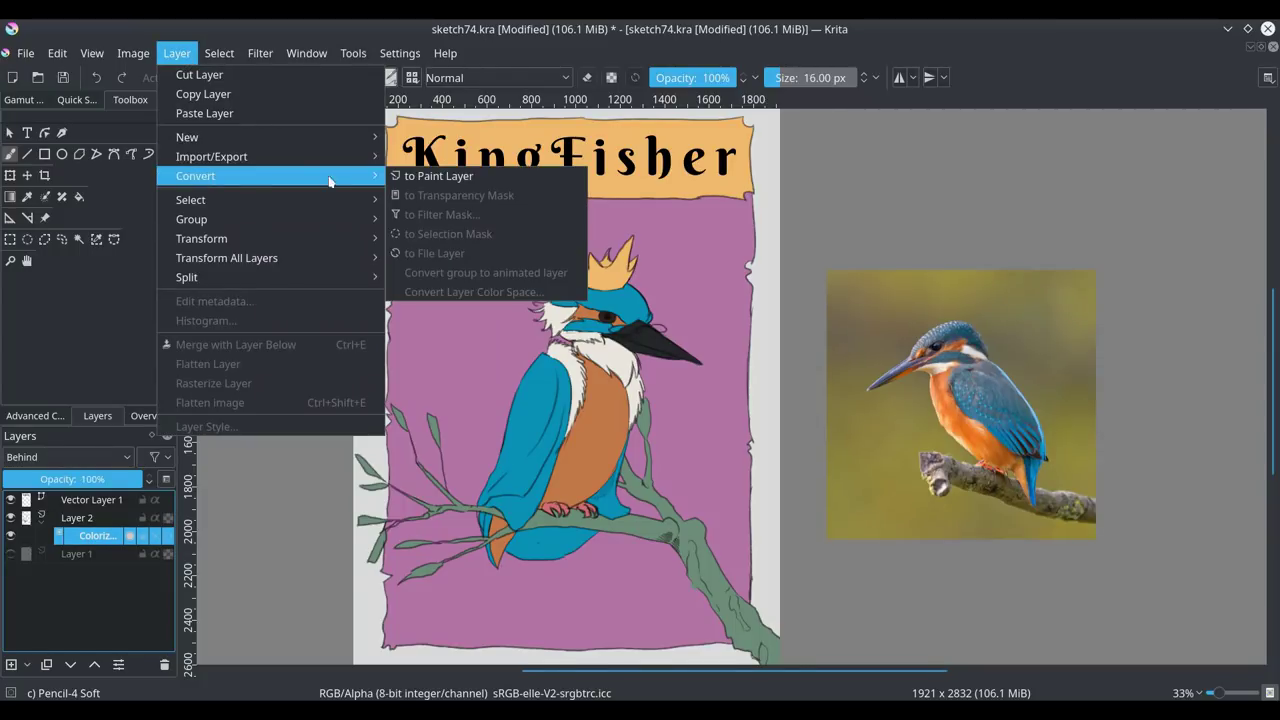
{"action": "left_click", "coordinate": [440, 180]}
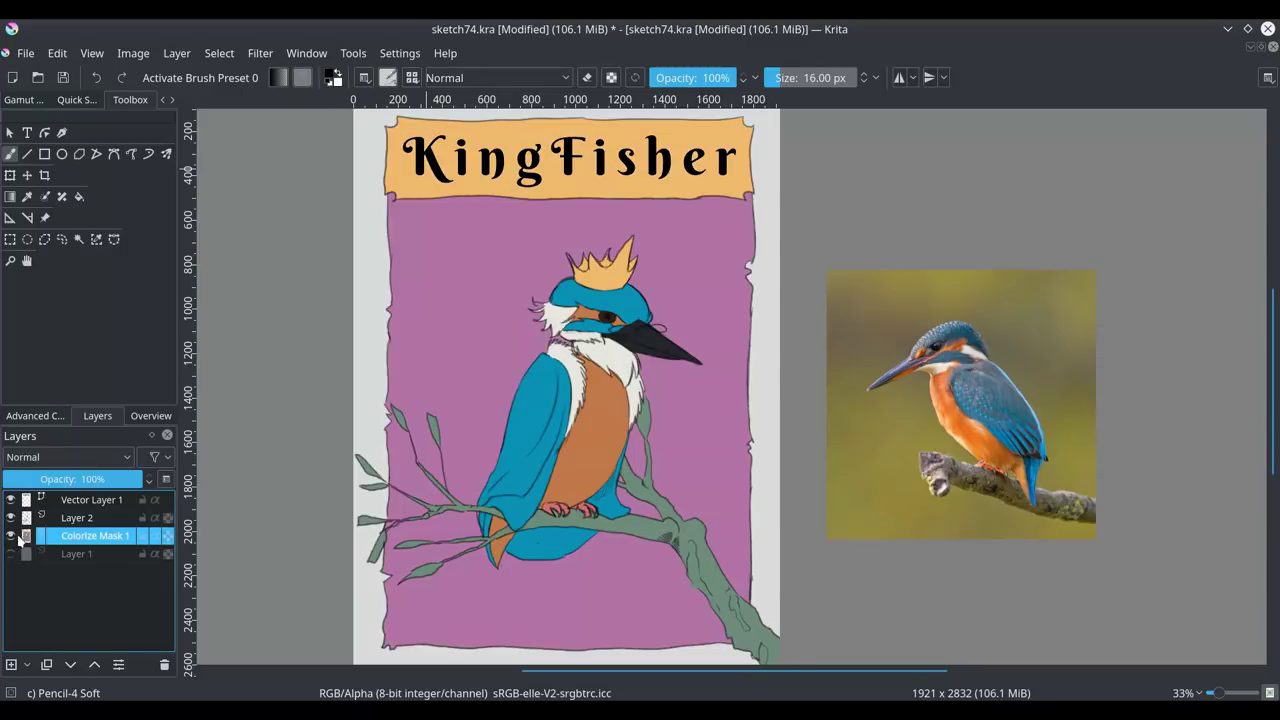
- Split the Colorize Mask 1 layer by colour into grouped, alpha-locked layers with fuzziness 16, named from the Copic Colors palette, hiding the original
{"action": "left_click", "coordinate": [33, 418]}
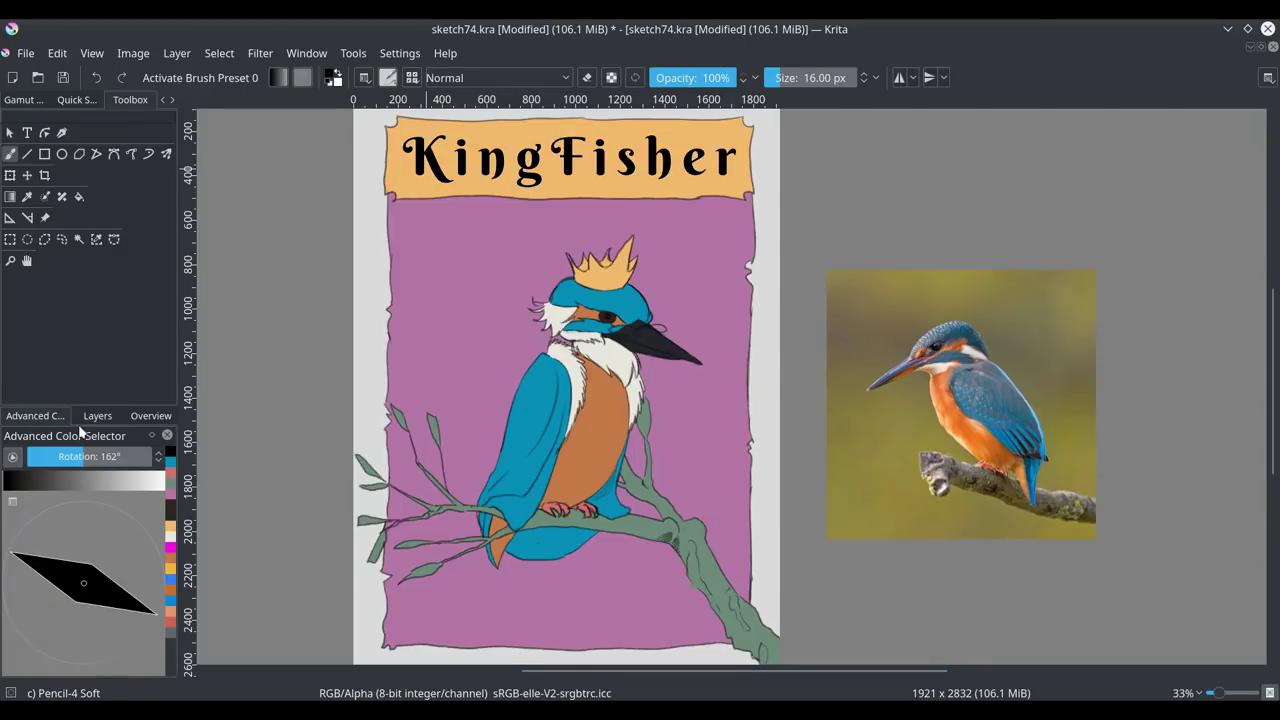
{"action": "left_click", "coordinate": [97, 415]}
{"action": "left_click", "coordinate": [187, 56]}
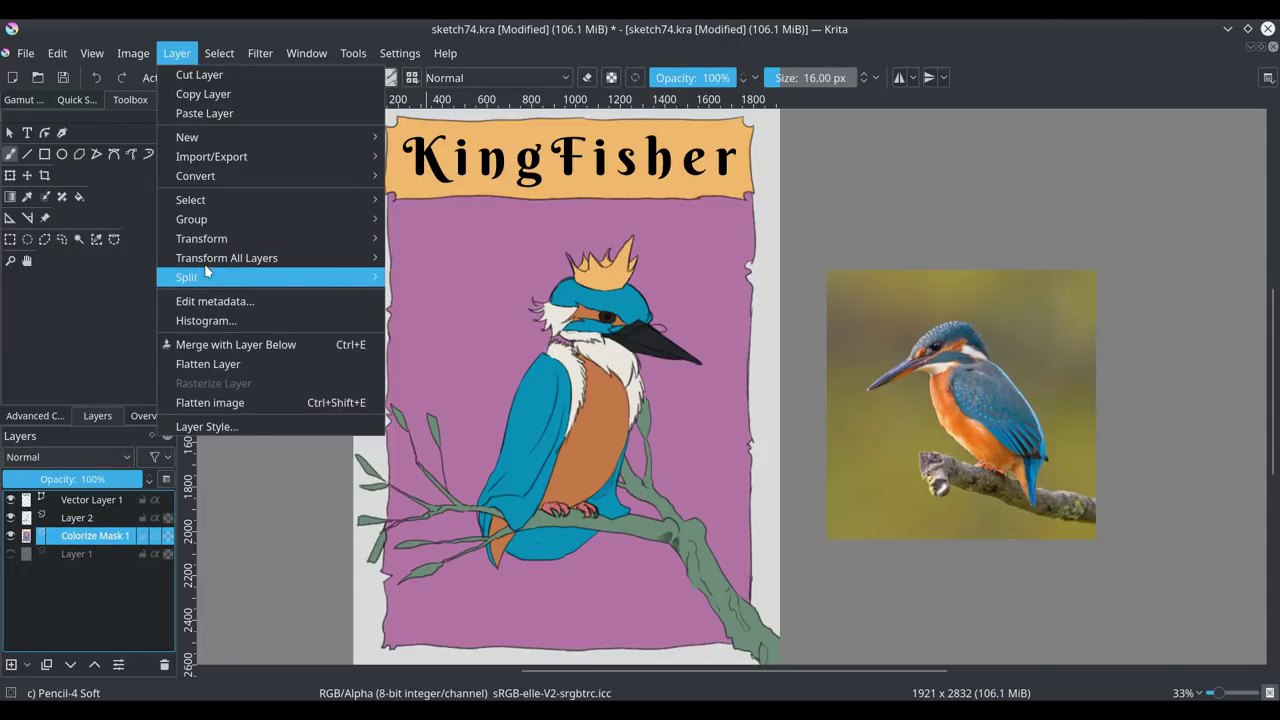
{"action": "mouse_move", "coordinate": [327, 274]}
{"action": "left_click", "coordinate": [419, 296]}
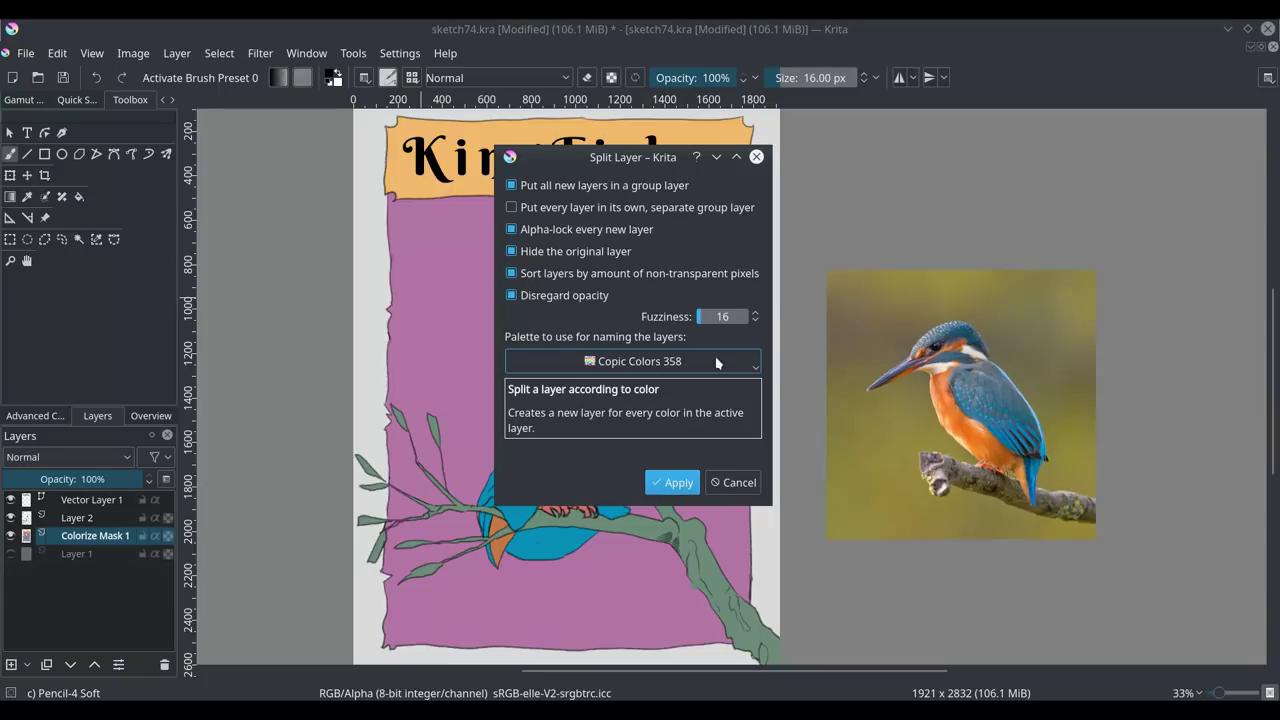
{"action": "left_click", "coordinate": [677, 486]}
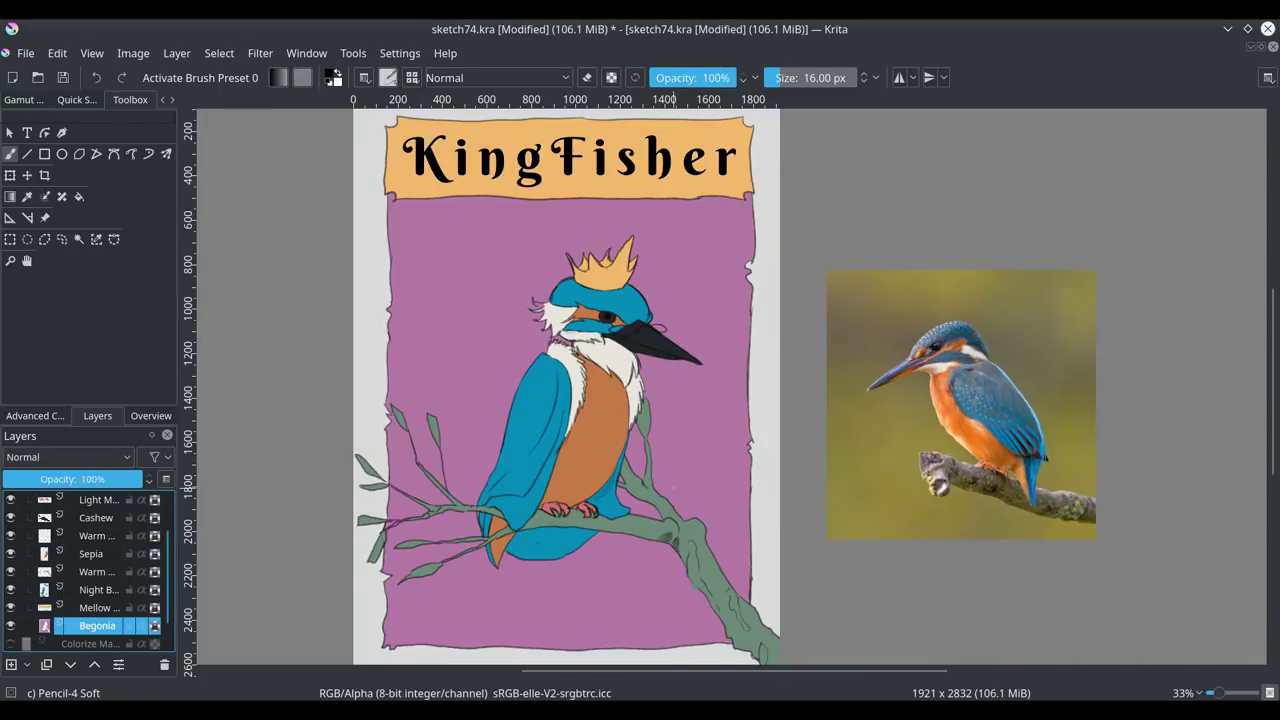
- Toggle the visibility of the split colour layers one by one from Begonia upward to examine which area each contains
{"action": "left_click", "coordinate": [11, 625]}
{"action": "left_click", "coordinate": [11, 625]}
{"action": "left_click", "coordinate": [11, 625]}
{"action": "left_click", "coordinate": [11, 625]}
{"action": "left_click", "coordinate": [11, 625]}
{"action": "left_click", "coordinate": [11, 625]}
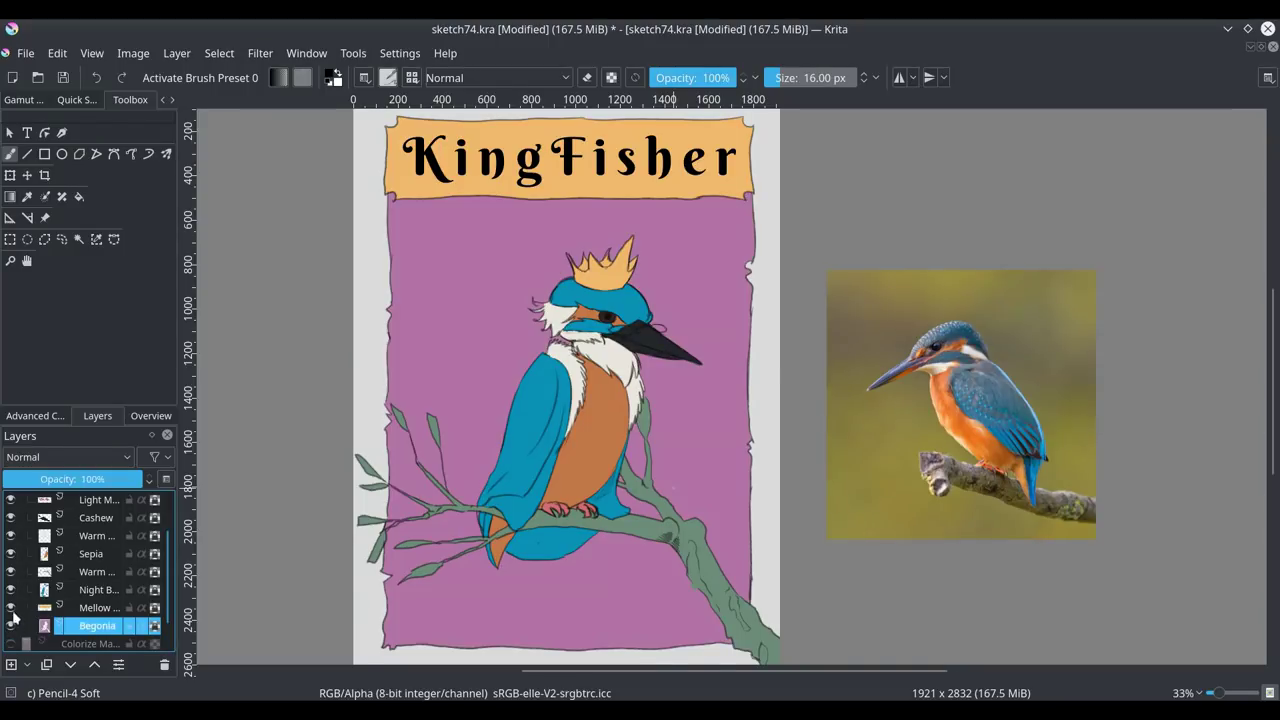
{"action": "left_click", "coordinate": [11, 608]}
{"action": "left_click", "coordinate": [11, 608]}
{"action": "left_click", "coordinate": [11, 608]}
{"action": "left_click", "coordinate": [11, 608]}
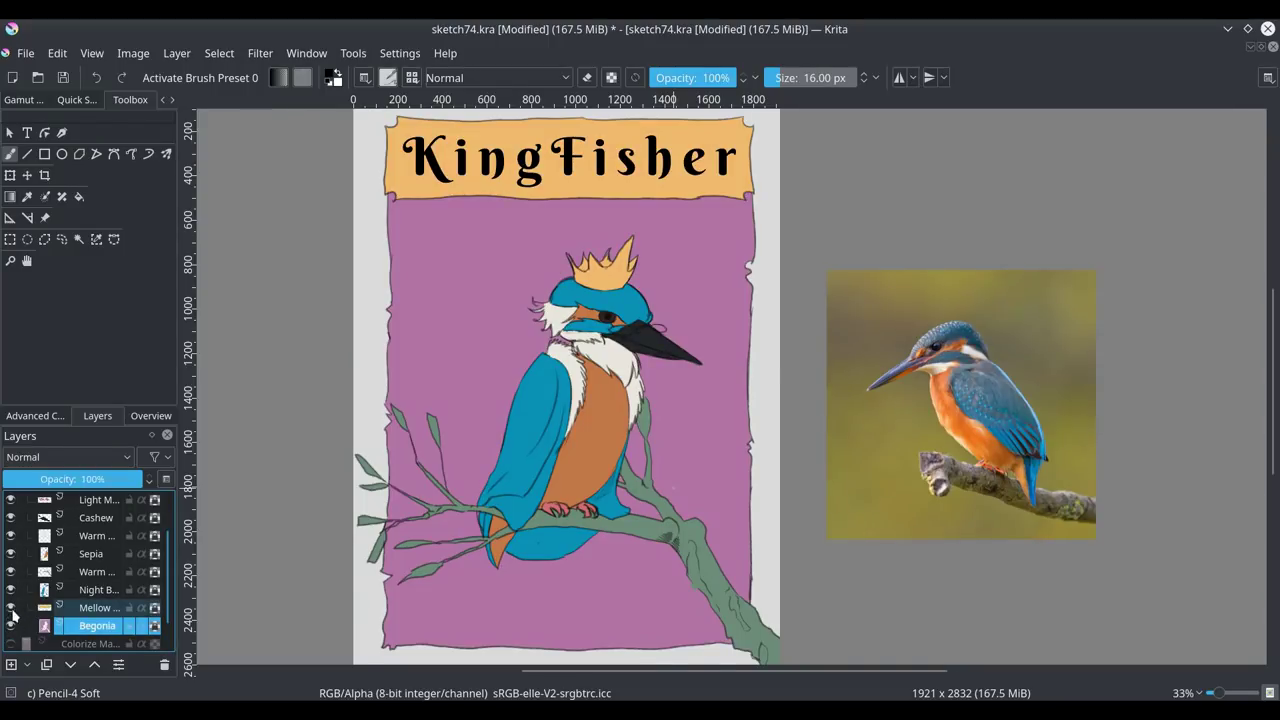
{"action": "left_click", "coordinate": [12, 608]}
{"action": "left_click", "coordinate": [12, 608]}
{"action": "left_click", "coordinate": [11, 608]}
{"action": "left_click", "coordinate": [11, 608]}
{"action": "left_click", "coordinate": [11, 590]}
{"action": "left_click", "coordinate": [11, 590]}
{"action": "left_click", "coordinate": [11, 590]}
{"action": "left_click", "coordinate": [11, 590]}
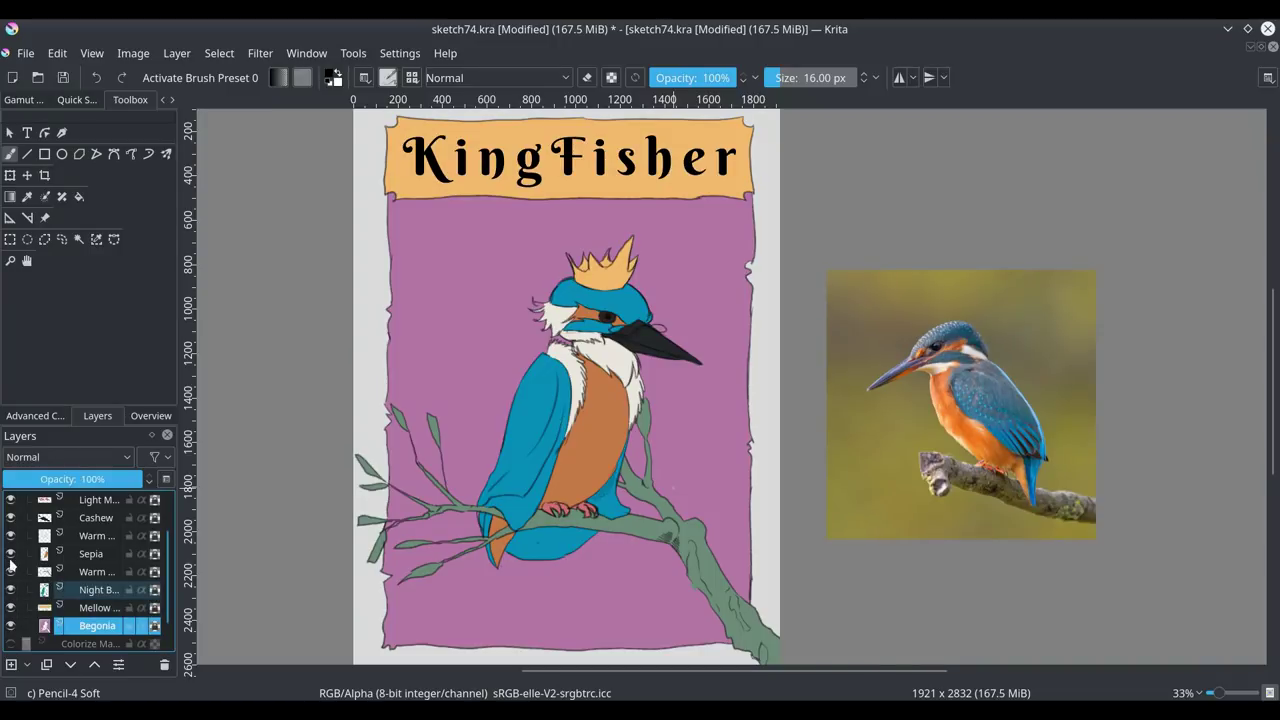
{"action": "left_click", "coordinate": [11, 572]}
{"action": "left_click", "coordinate": [11, 572]}
{"action": "left_click", "coordinate": [11, 572]}
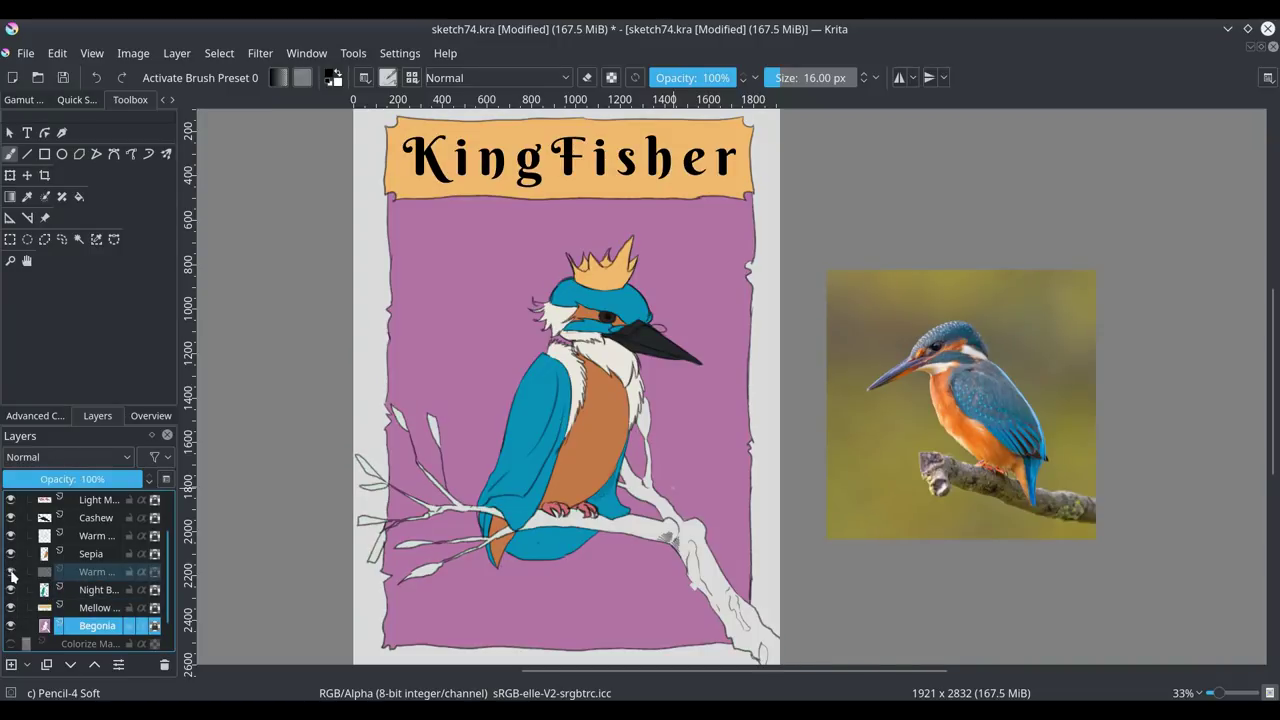
{"action": "left_click", "coordinate": [11, 572]}
{"action": "left_click", "coordinate": [11, 554]}
{"action": "left_click", "coordinate": [11, 554]}
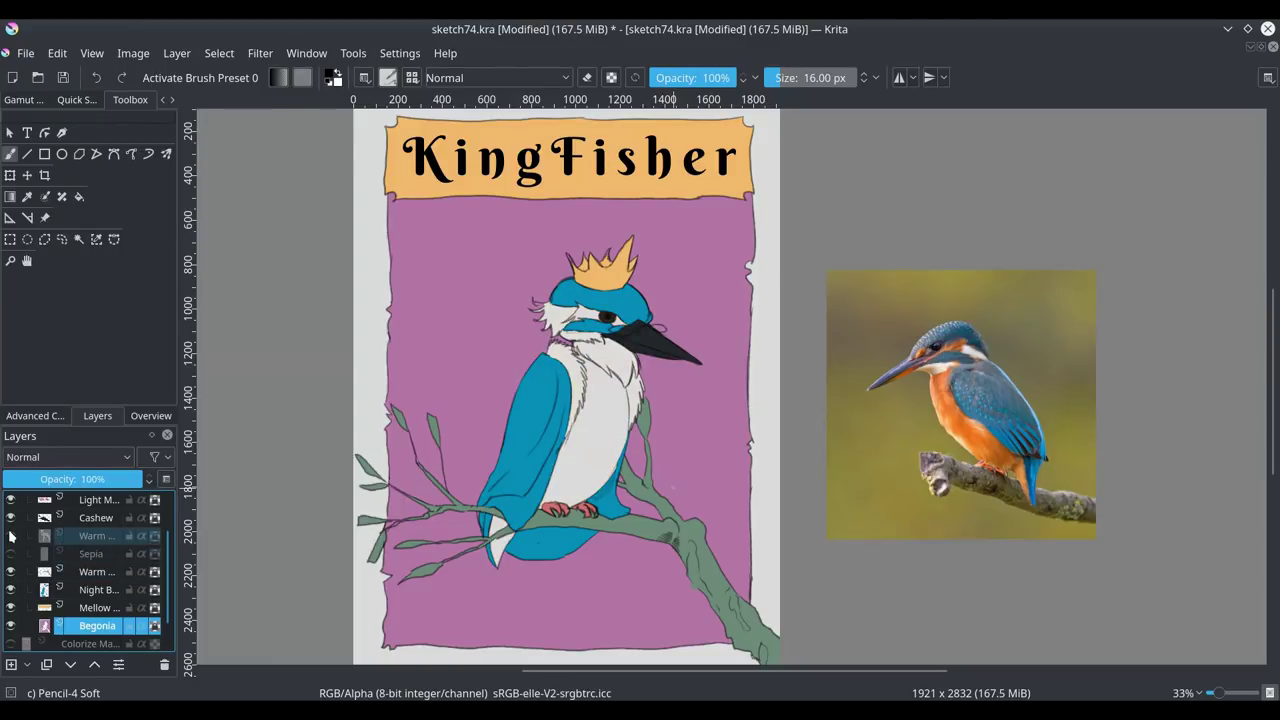
{"action": "left_click", "coordinate": [11, 536]}
{"action": "left_click", "coordinate": [11, 536]}
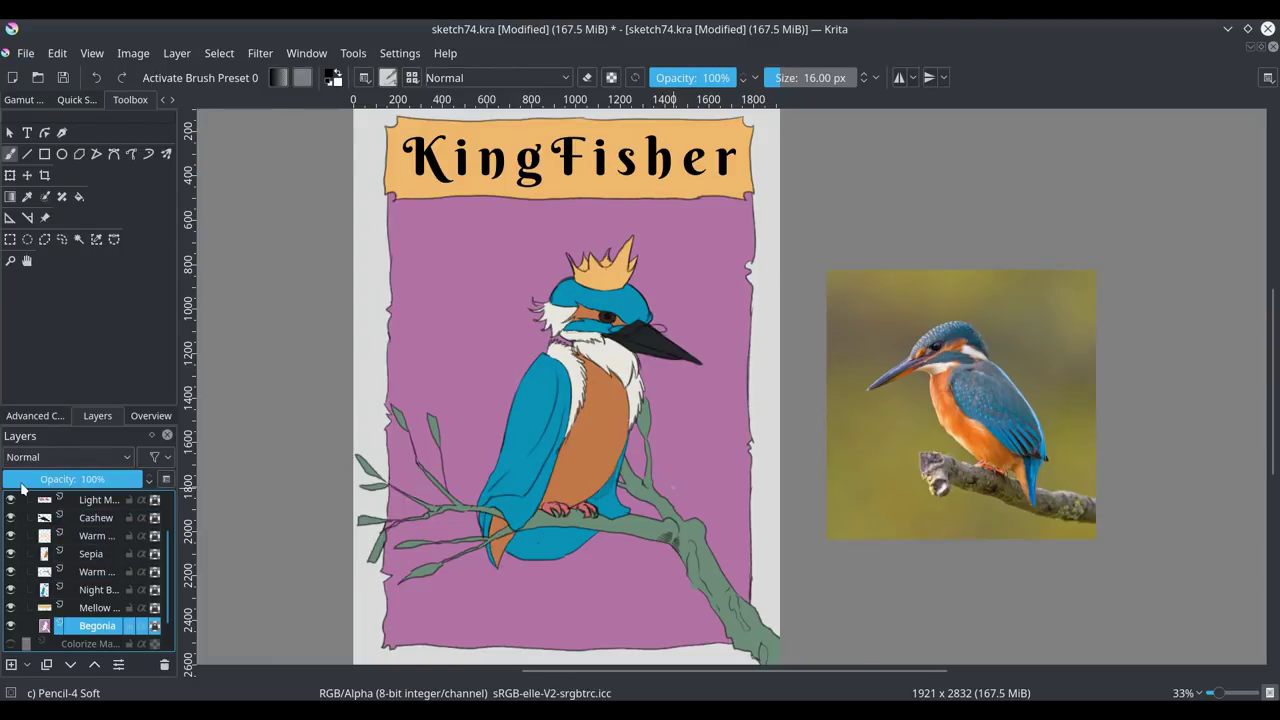
- Select the Cashew layer and choose the Basic-5 Size brush preset
{"action": "left_click", "coordinate": [86, 517]}
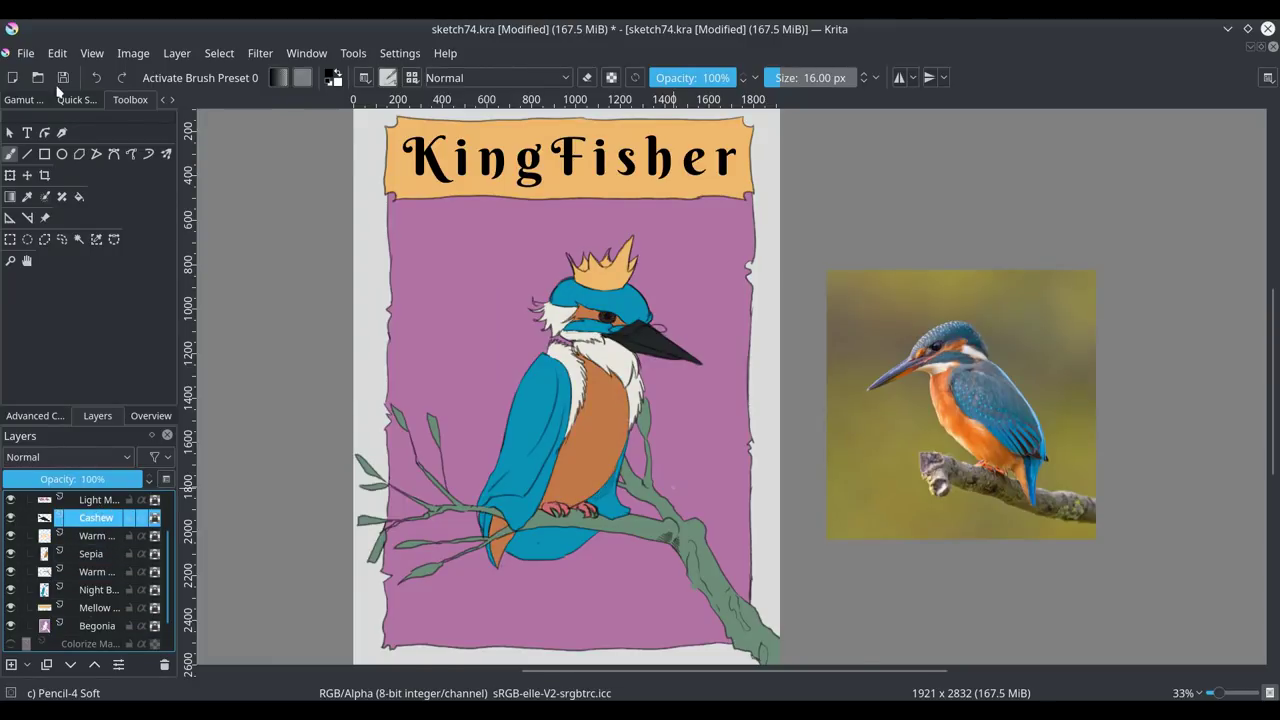
{"action": "left_click", "coordinate": [411, 77]}
{"action": "scroll", "coordinate": [499, 235], "scroll_direction": "up", "scroll_amount": 2}
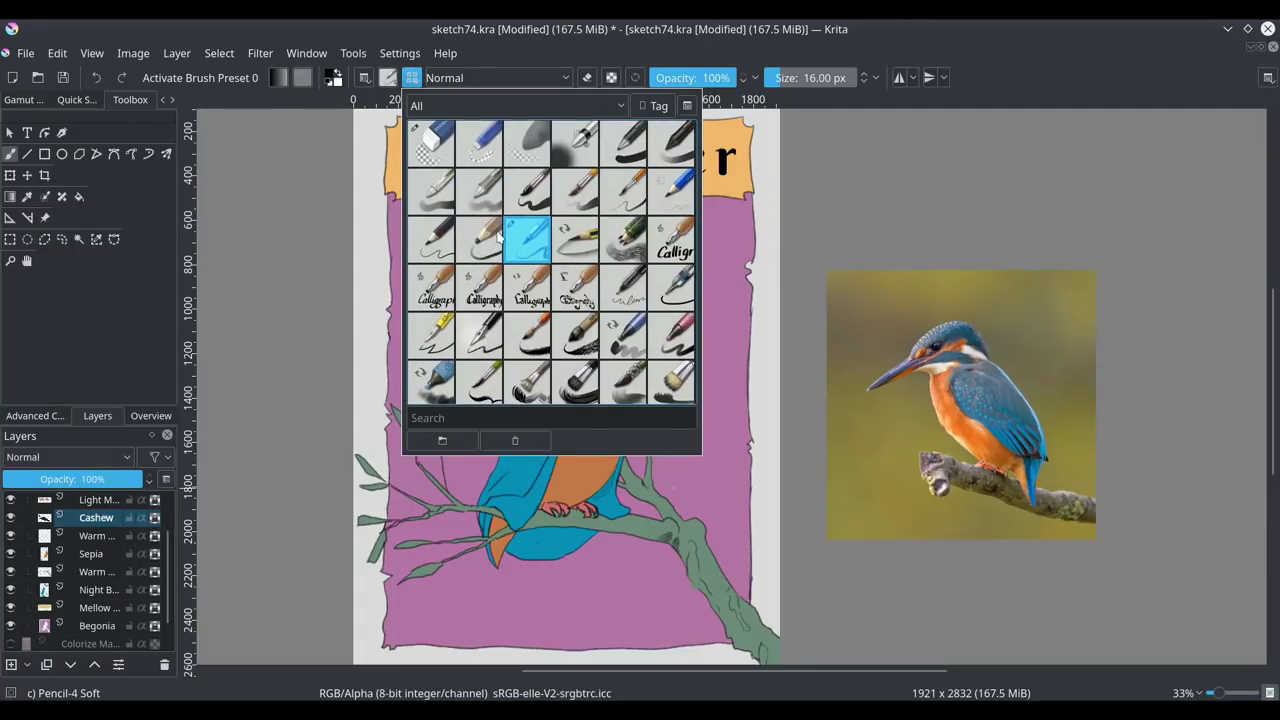
{"action": "left_click", "coordinate": [530, 192]}
{"action": "left_click", "coordinate": [414, 82]}
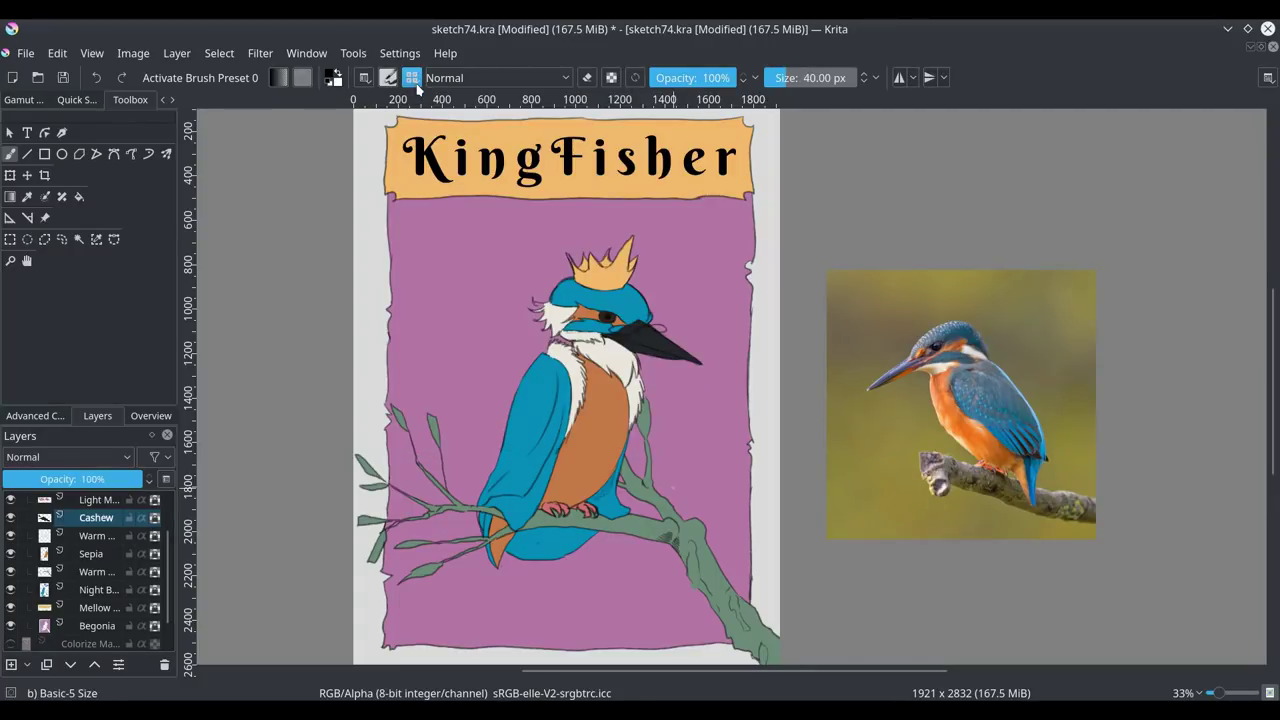
- Pick a light grey and paint a highlight dab on the kingfisher's eye at 100% zoom
{"action": "left_click", "coordinate": [35, 417]}
{"action": "left_click", "coordinate": [139, 482]}
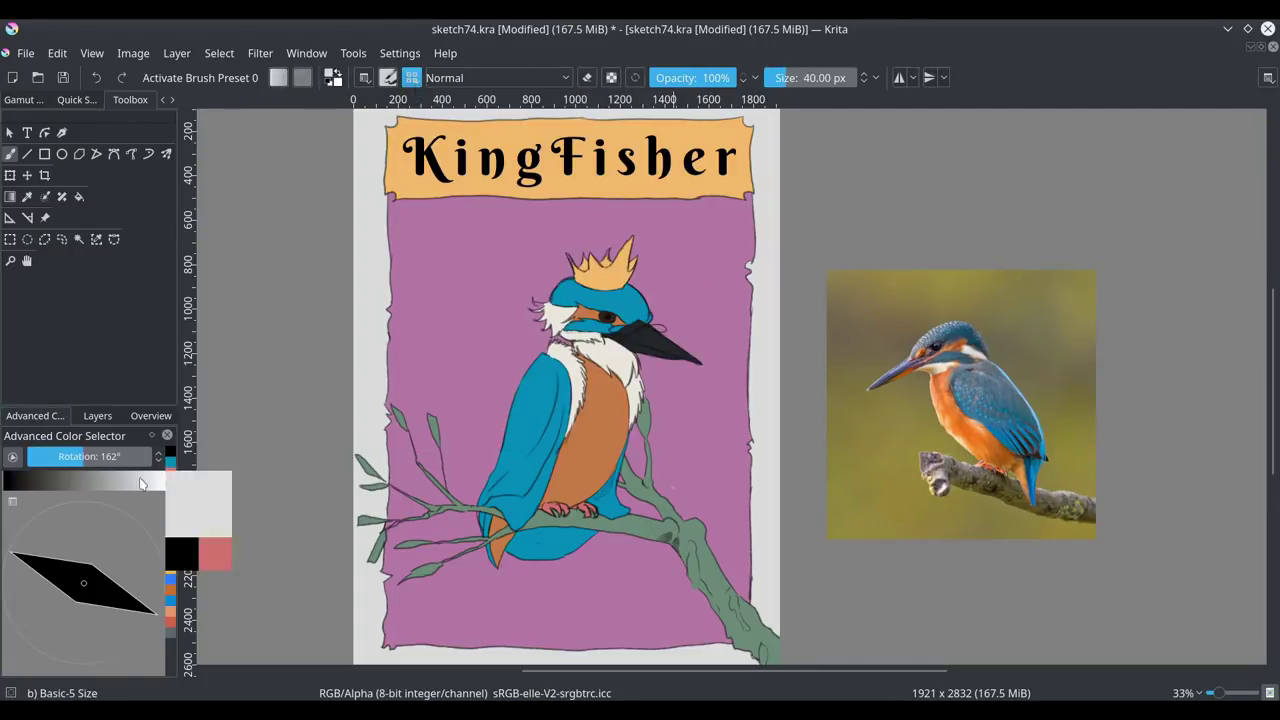
{"action": "left_click", "coordinate": [1222, 694]}
{"action": "left_click_drag", "start_coordinate": [1220, 692], "coordinate": [1227, 692]}
{"action": "left_click_drag", "start_coordinate": [1270, 380], "coordinate": [1270, 345]}
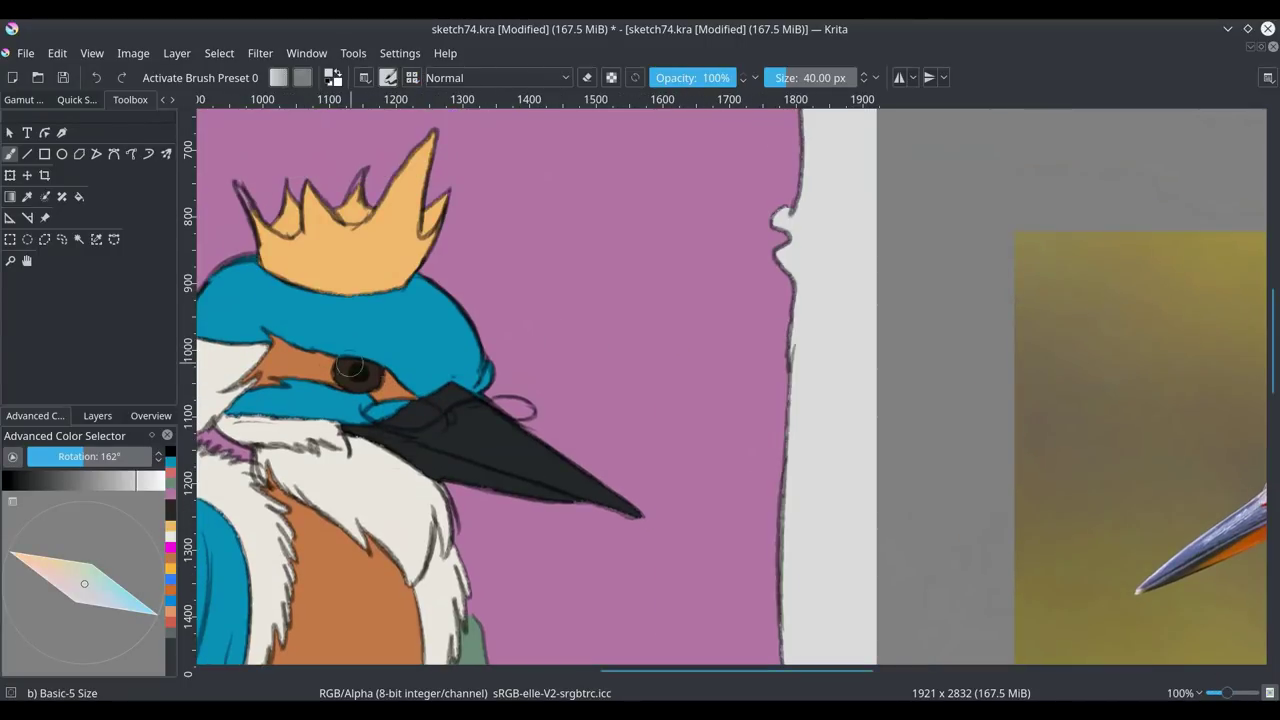
{"action": "left_click", "coordinate": [345, 367]}
{"action": "left_click", "coordinate": [1218, 693]}
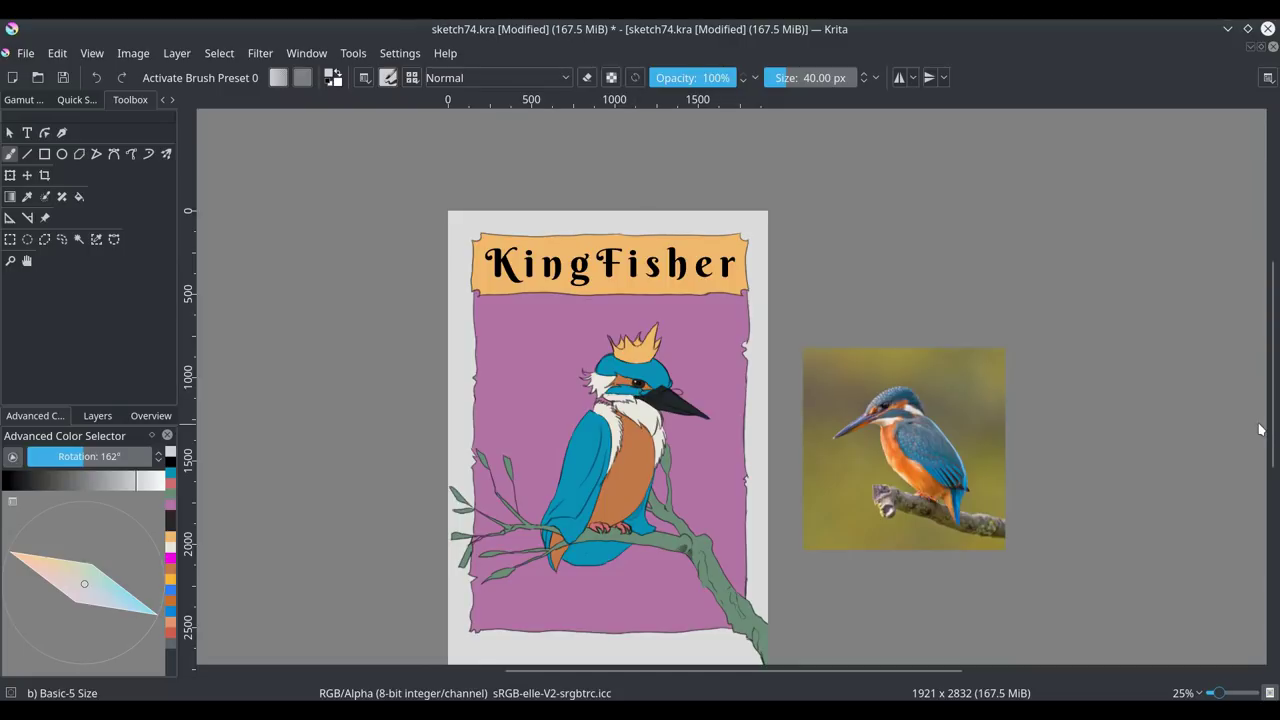
{"action": "left_click_drag", "start_coordinate": [1271, 443], "coordinate": [1273, 470]}
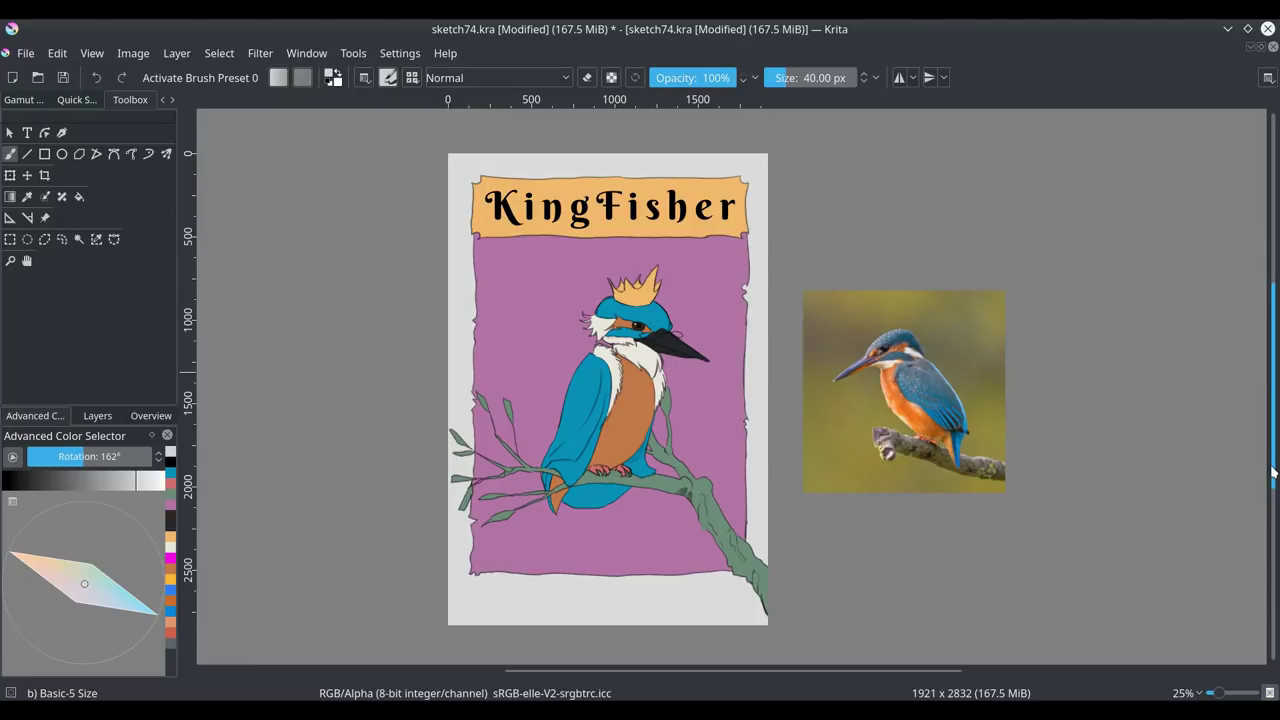
- Show the gamut masks beside the color selector and pick a pale turquoise within the masked area
{"action": "left_click", "coordinate": [94, 416]}
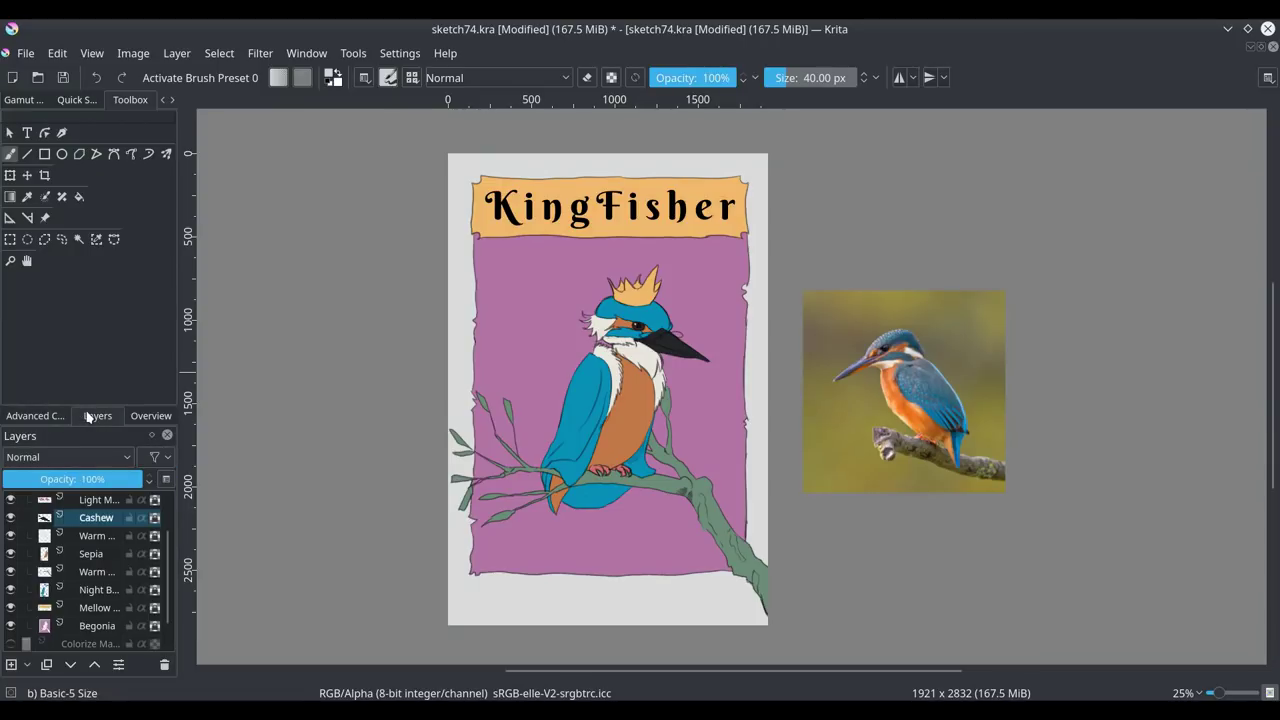
{"action": "left_click", "coordinate": [28, 100]}
{"action": "left_click", "coordinate": [30, 416]}
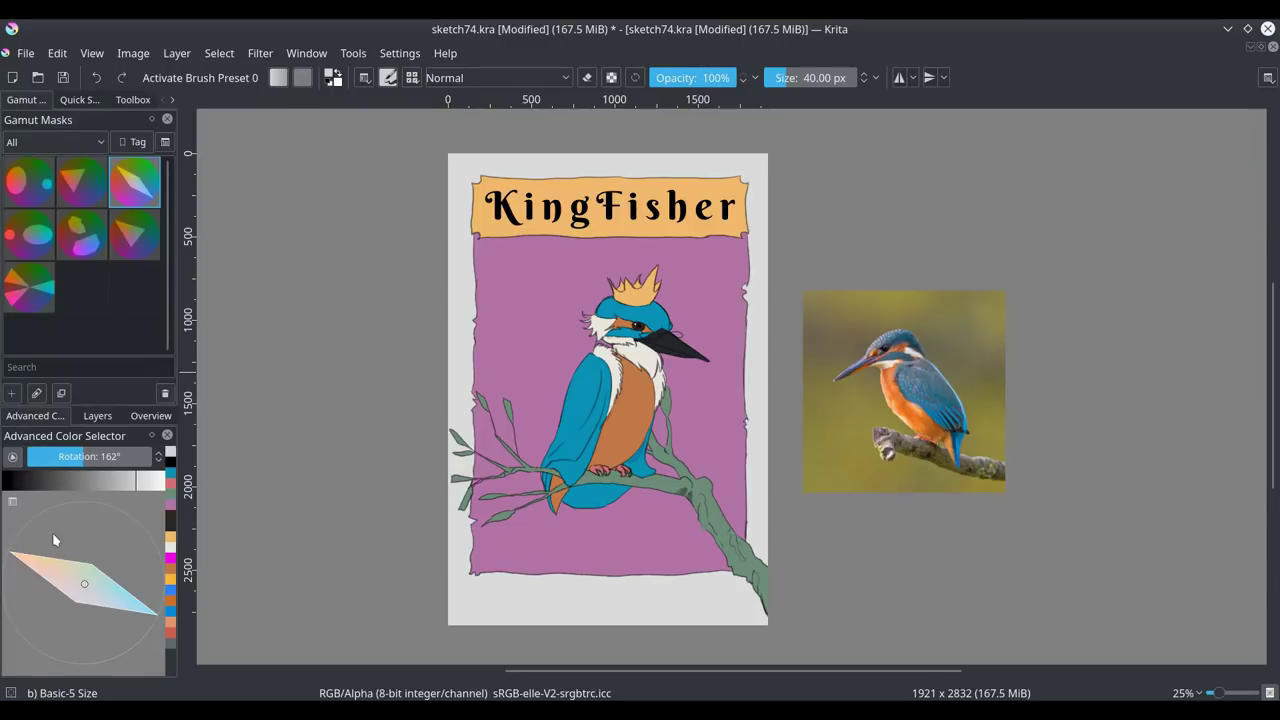
{"action": "mouse_move", "coordinate": [81, 588]}
{"action": "left_mouse_down"}
{"action": "mouse_move", "coordinate": [153, 614]}
{"action": "mouse_move", "coordinate": [72, 572]}
{"action": "mouse_move", "coordinate": [122, 587]}
{"action": "left_mouse_up"}
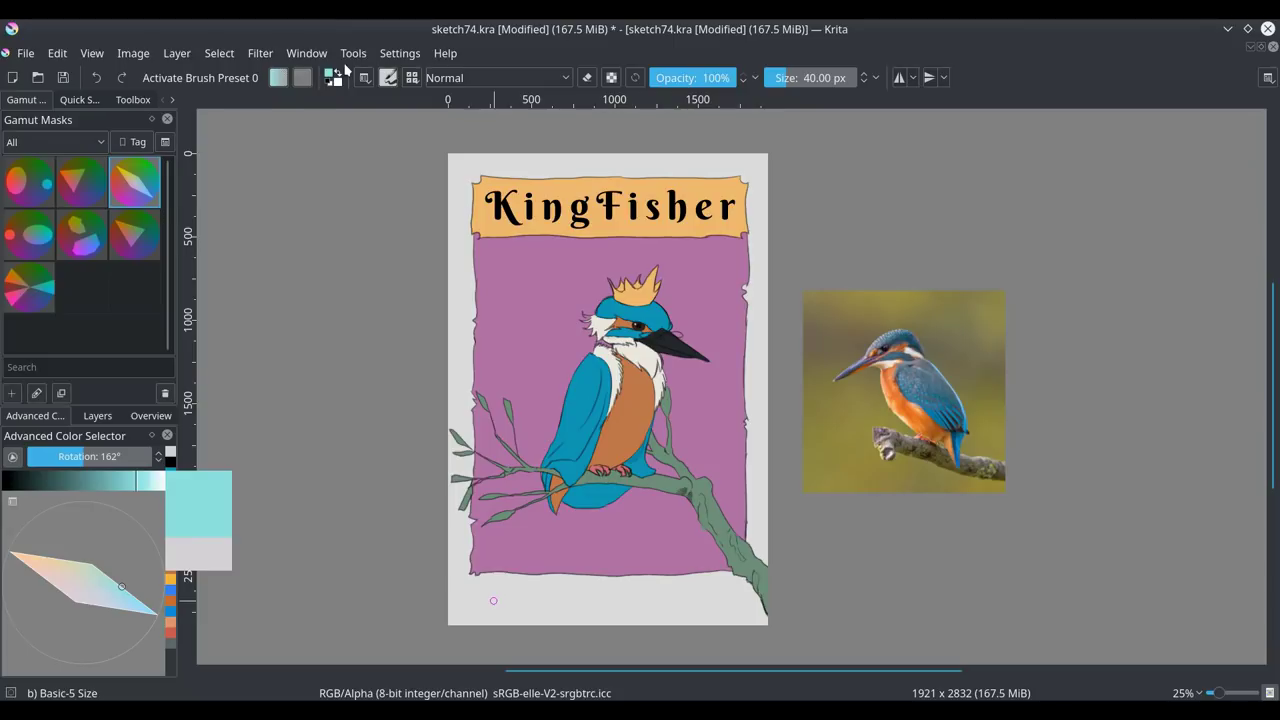
- Show the Palette docker
{"action": "left_click", "coordinate": [297, 55]}
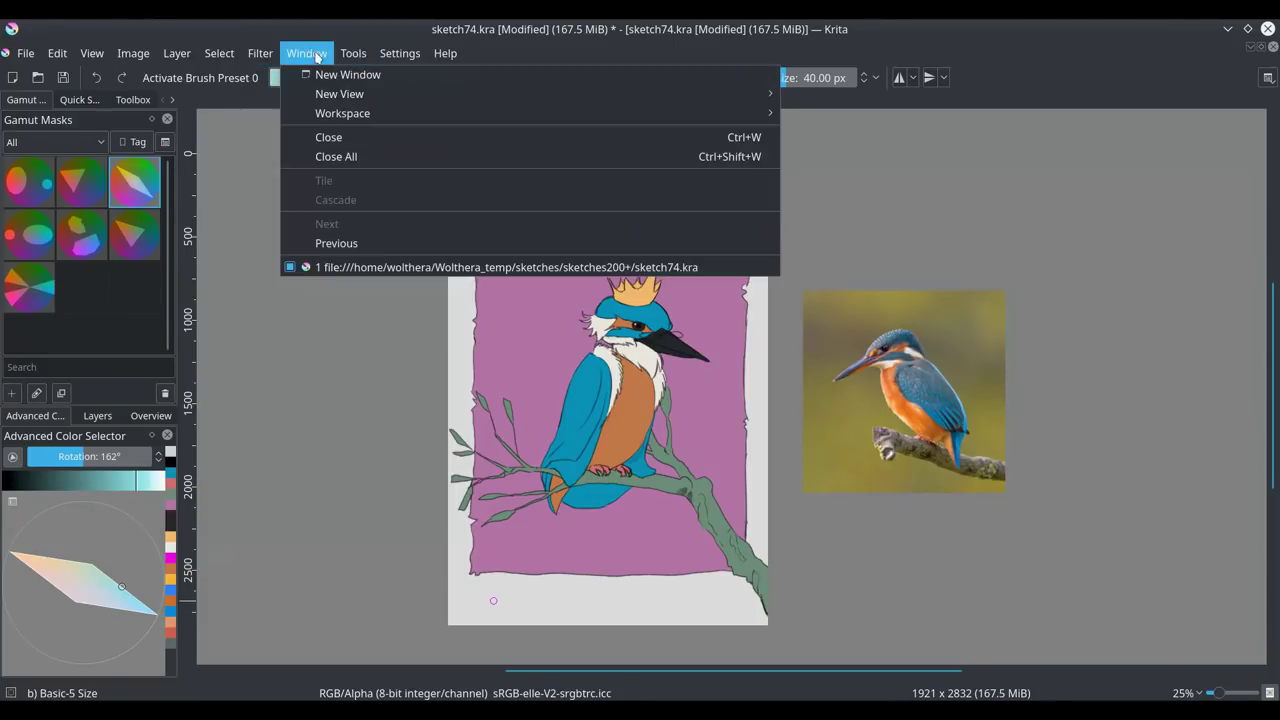
{"action": "mouse_move", "coordinate": [390, 56]}
{"action": "mouse_move", "coordinate": [488, 181]}
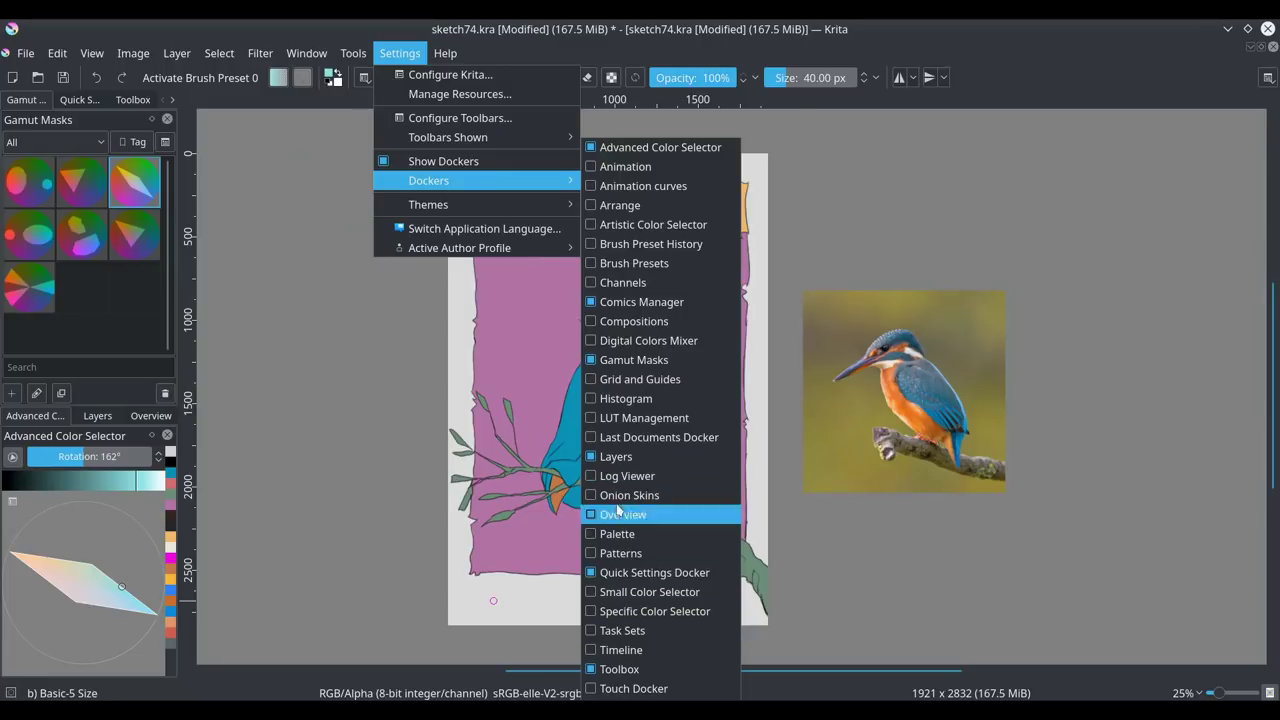
{"action": "left_click", "coordinate": [612, 533]}
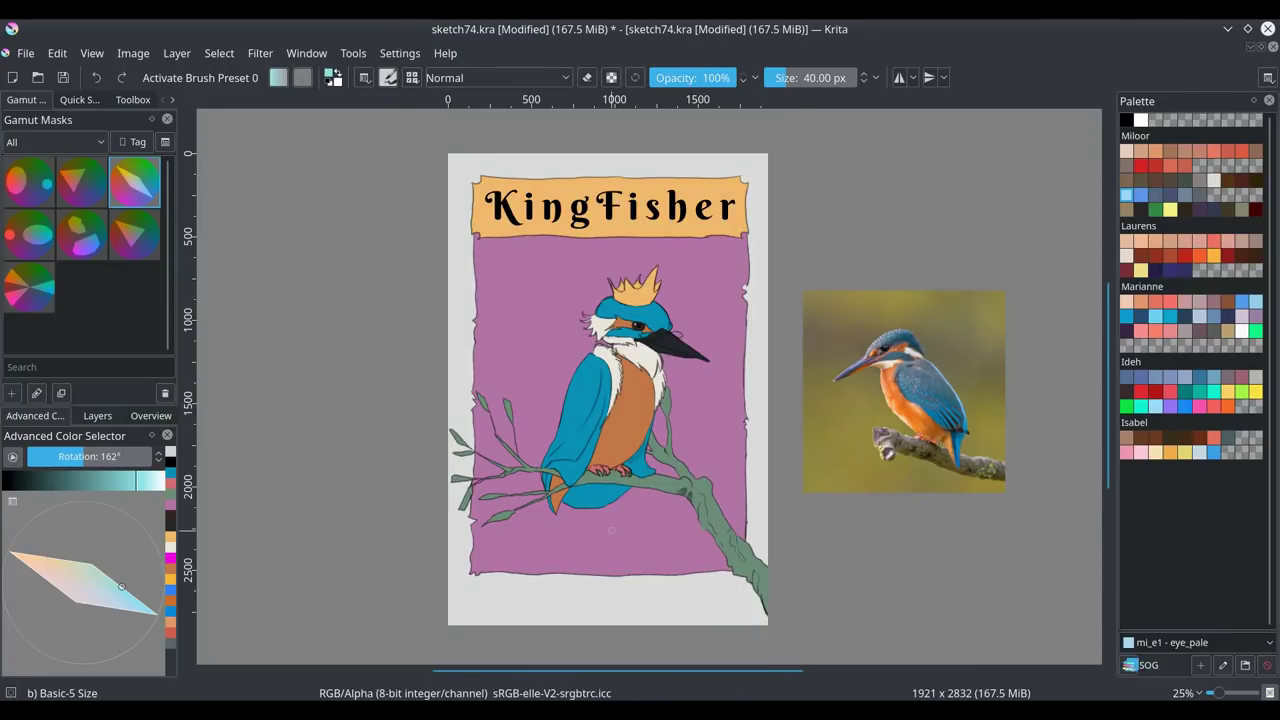
- Create a new palette named Kingfisher
{"action": "left_click", "coordinate": [1130, 664]}
{"action": "left_click", "coordinate": [1184, 689]}
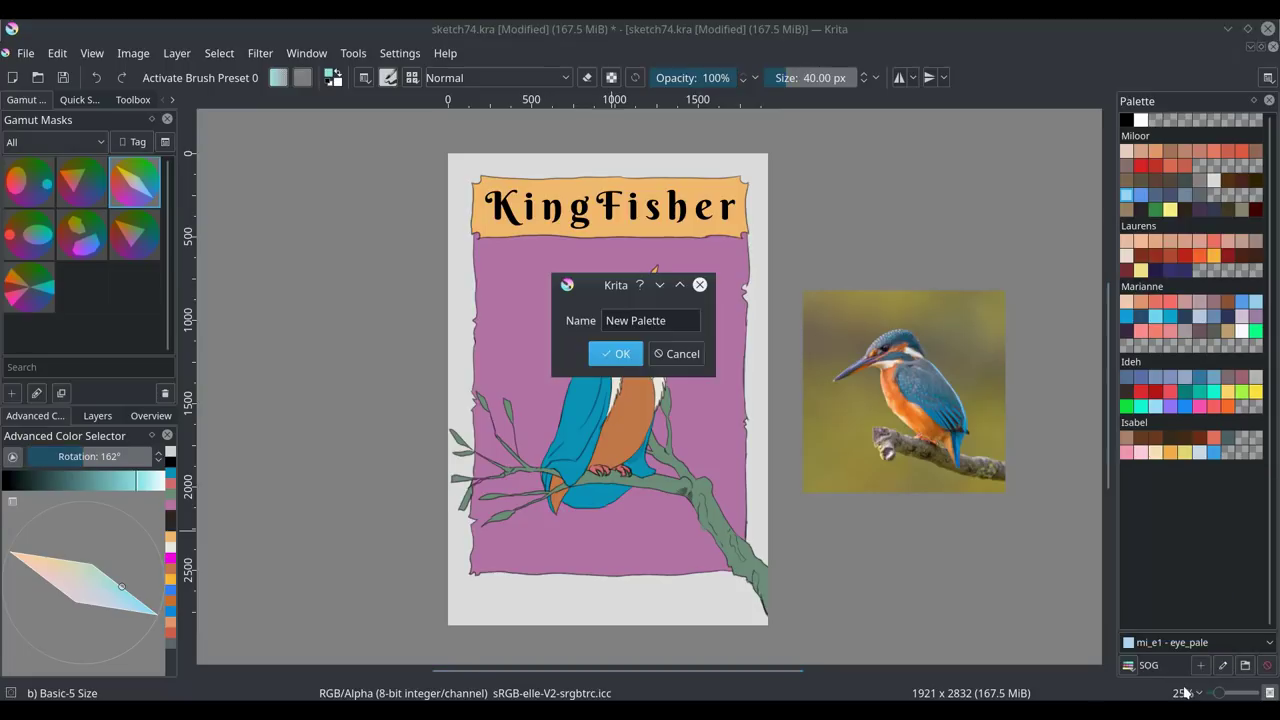
{"action": "triple_click", "coordinate": [657, 320]}
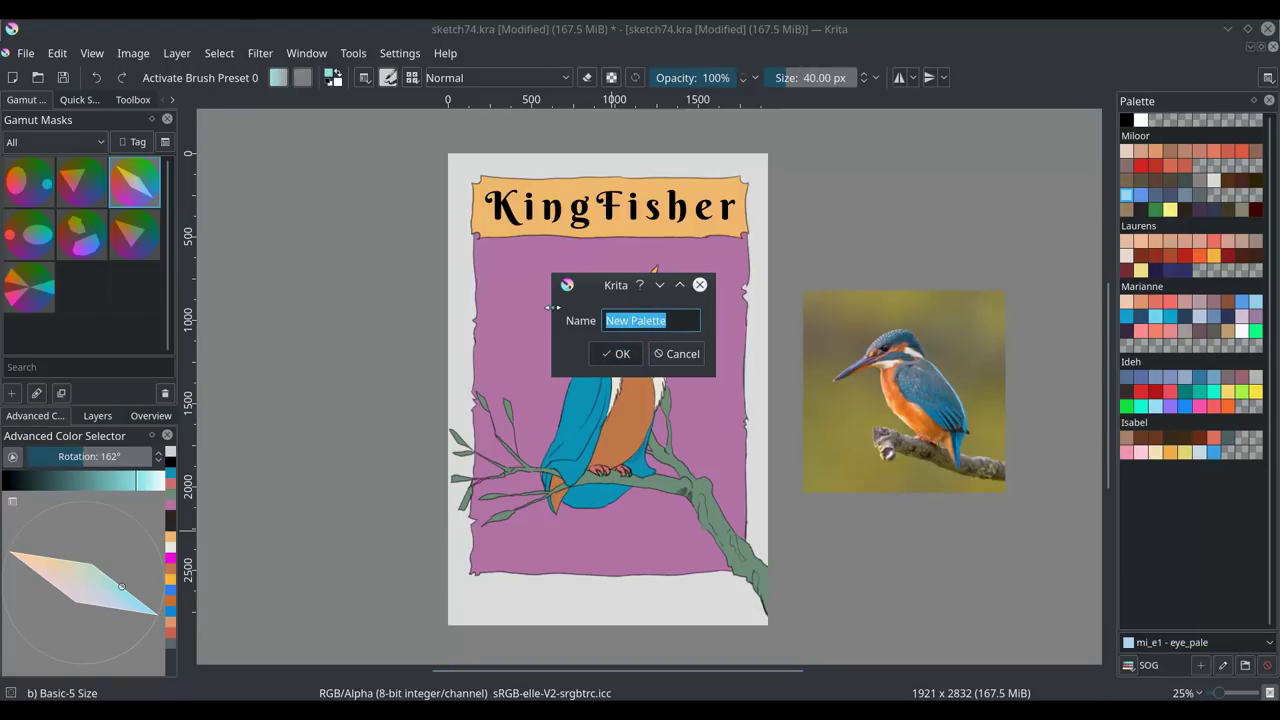
{"action": "type", "text": "Kingfisher"}
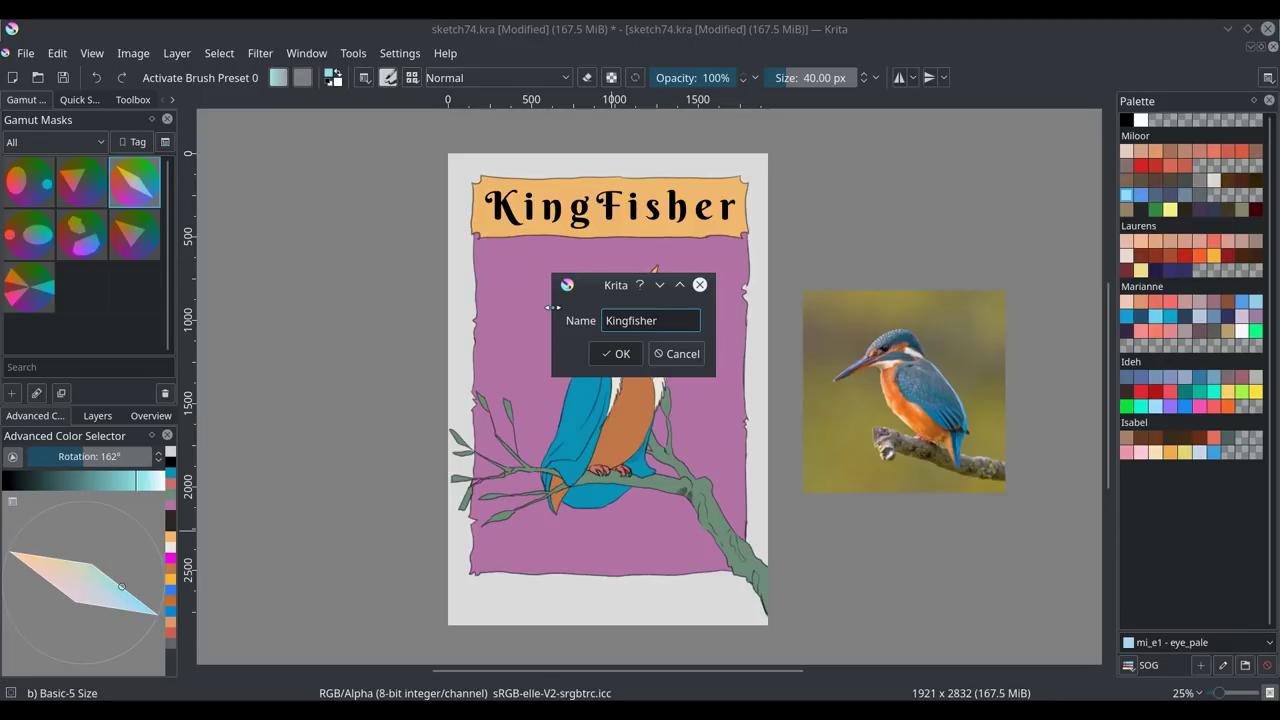
{"action": "left_click", "coordinate": [614, 354]}
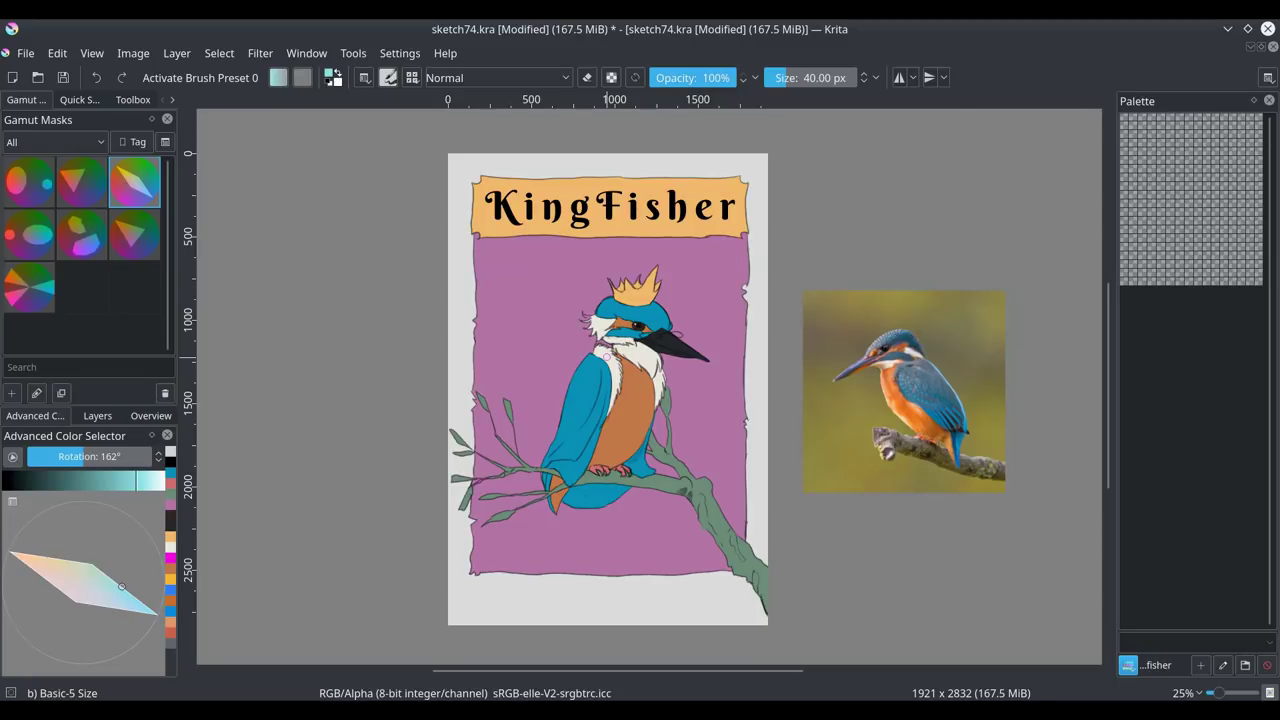
- Add the wing's blue and the belly's orange to the palette, with the orange swatch directly below the blue one
{"action": "left_click", "coordinate": [583, 390], "text": "ctrl"}
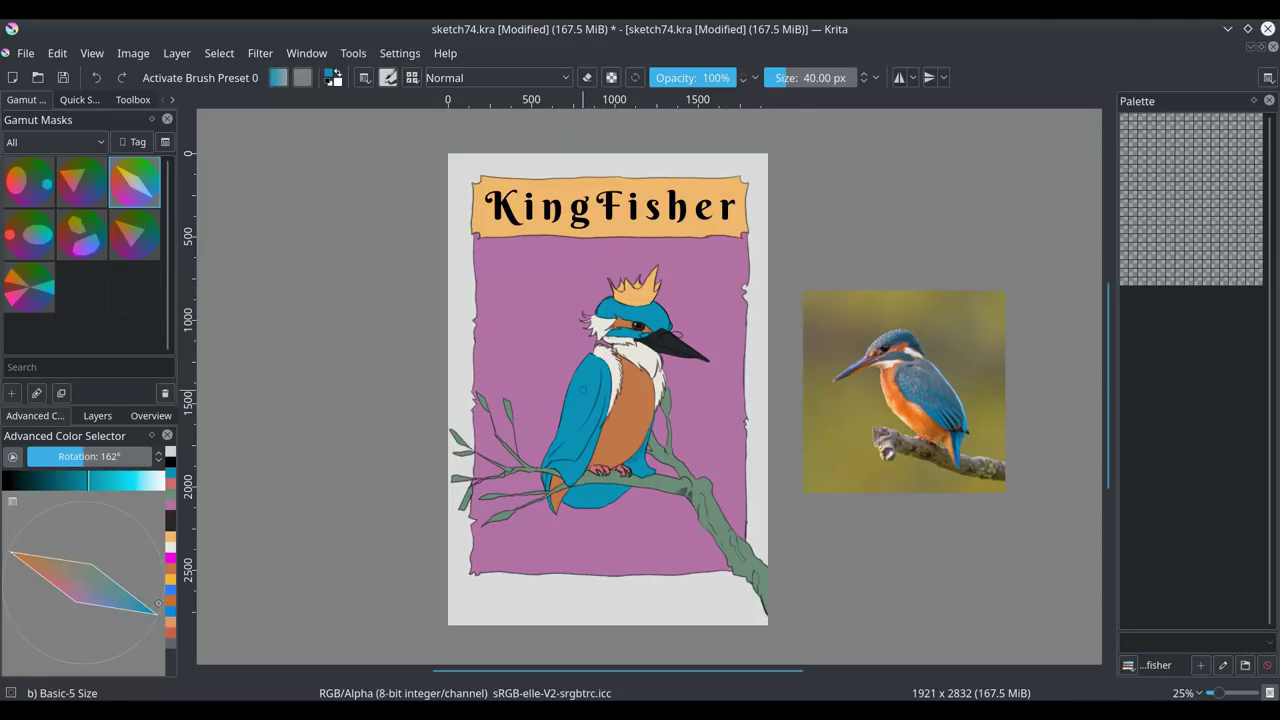
{"action": "left_click", "coordinate": [1159, 161]}
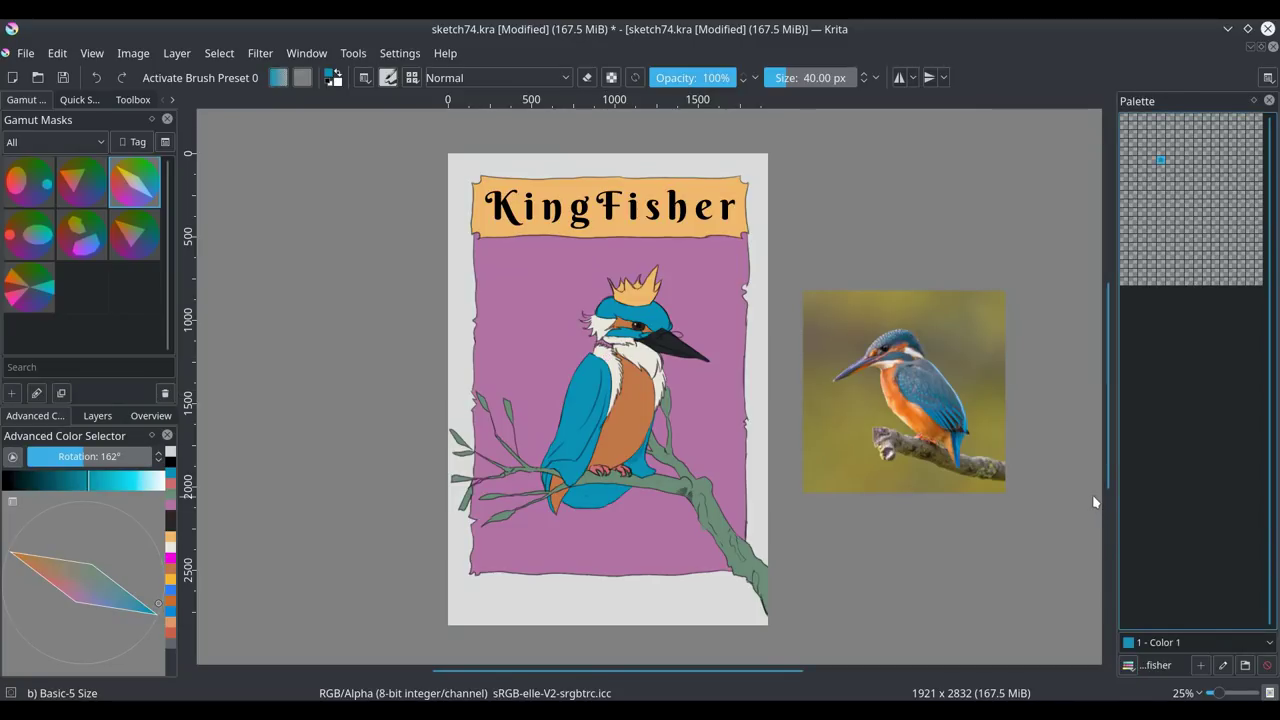
{"action": "left_click", "coordinate": [640, 452], "text": "ctrl"}
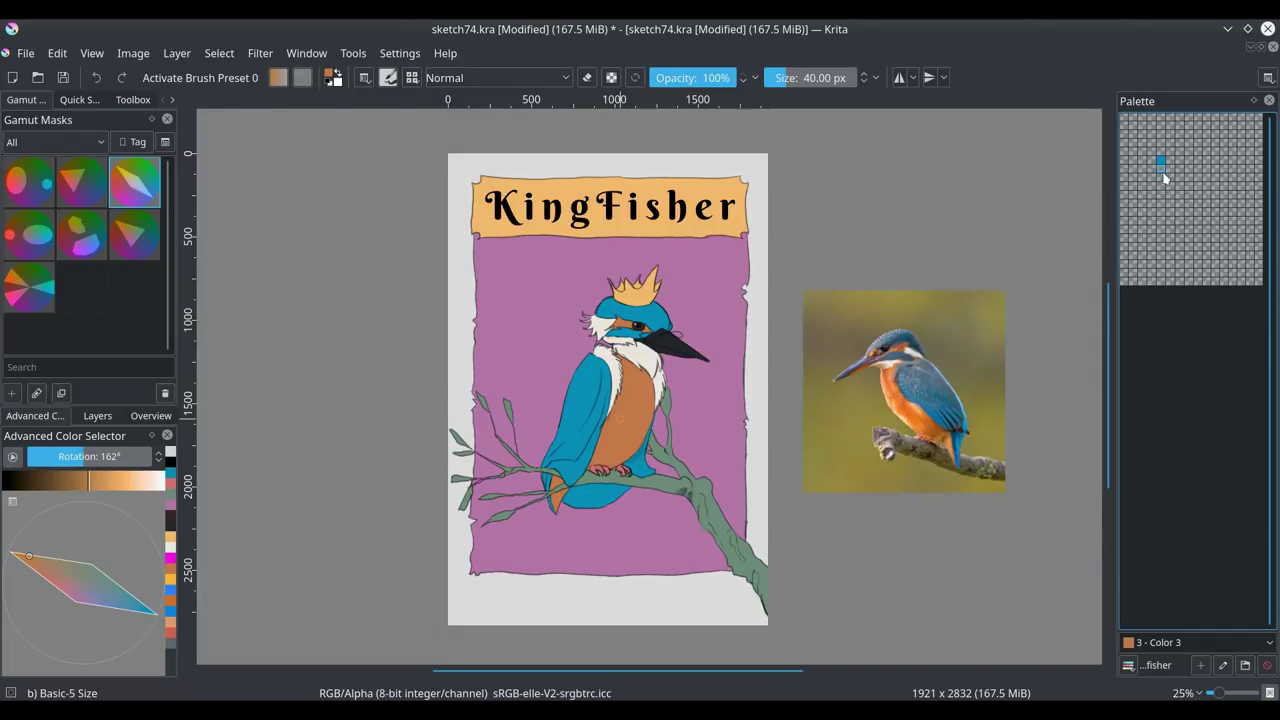
{"action": "left_click", "coordinate": [1196, 218]}
{"action": "left_click_drag", "start_coordinate": [1196, 222], "coordinate": [1162, 174]}
- Set the Kingfisher palette's column count to 7
{"action": "left_click", "coordinate": [1245, 665]}
{"action": "left_click", "coordinate": [618, 340]}
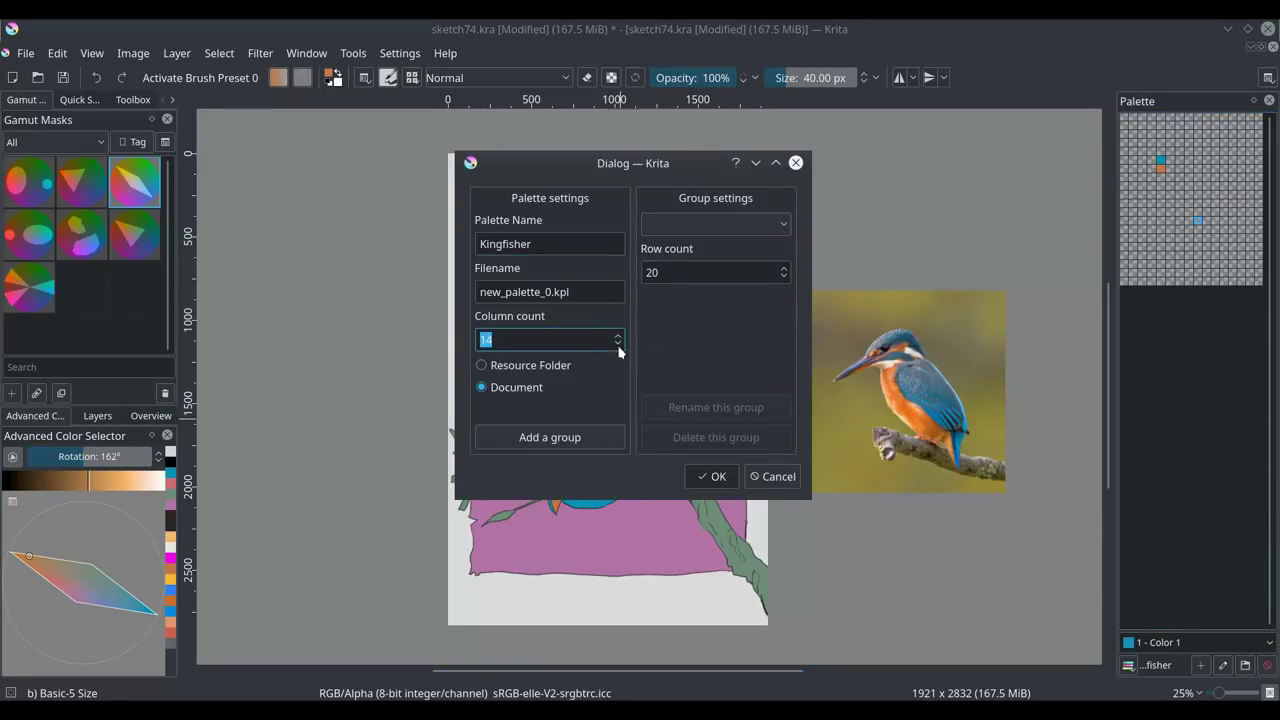
{"action": "left_click", "coordinate": [617, 346]}
{"action": "left_click", "coordinate": [697, 479]}
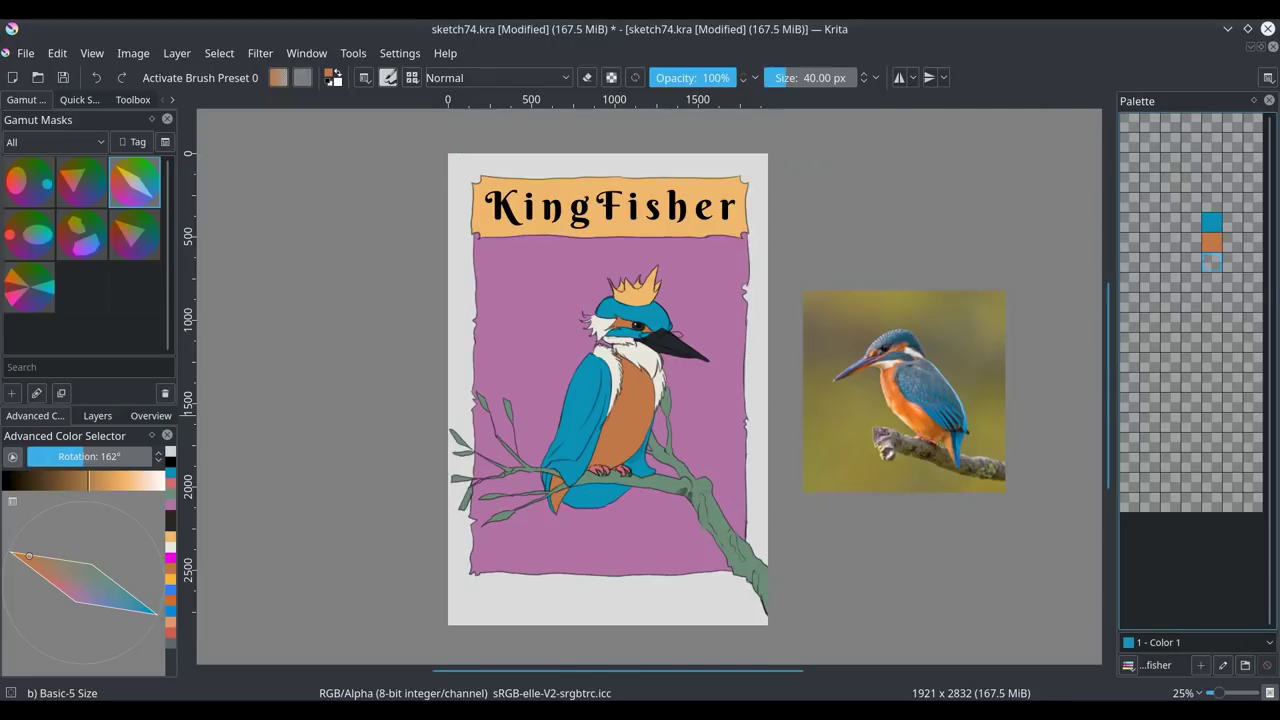
{"action": "mouse_move", "coordinate": [1212, 262]}
{"action": "left_mouse_down"}
{"action": "mouse_move", "coordinate": [1148, 350]}
{"action": "mouse_move", "coordinate": [1208, 260]}
{"action": "left_mouse_up"}
{"action": "left_click", "coordinate": [1265, 666]}
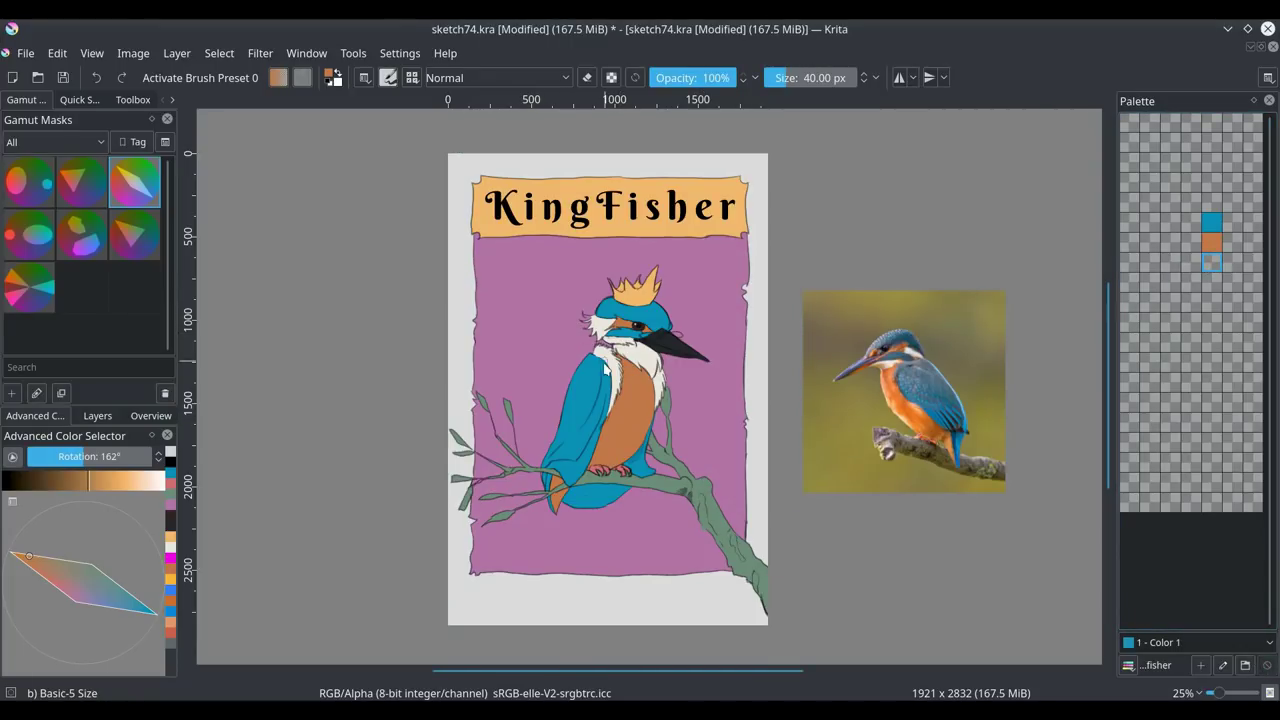
- Add the chest's off-white to the palette and move the white, blue and orange swatches to the start of the first row
{"action": "left_click", "coordinate": [607, 358], "text": "ctrl"}
{"action": "left_click", "coordinate": [1208, 204]}
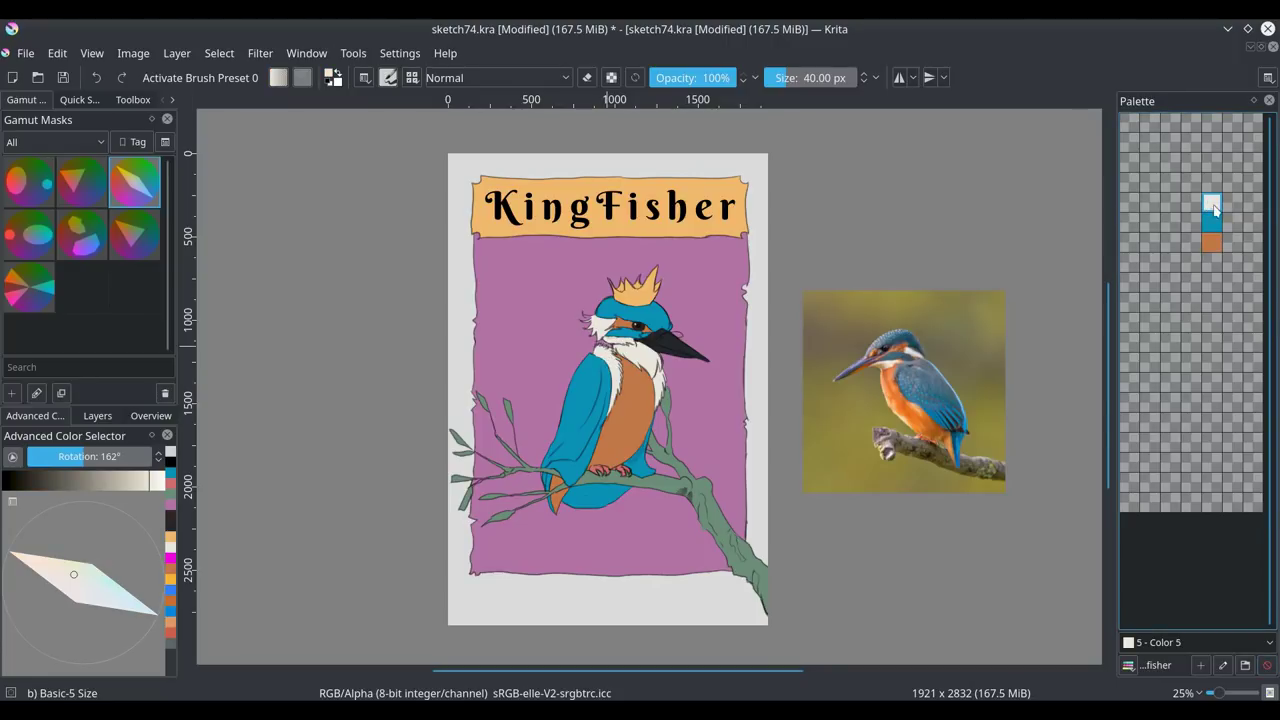
{"action": "left_click_drag", "start_coordinate": [1211, 208], "coordinate": [1166, 137]}
{"action": "left_click_drag", "start_coordinate": [1211, 242], "coordinate": [1171, 122]}
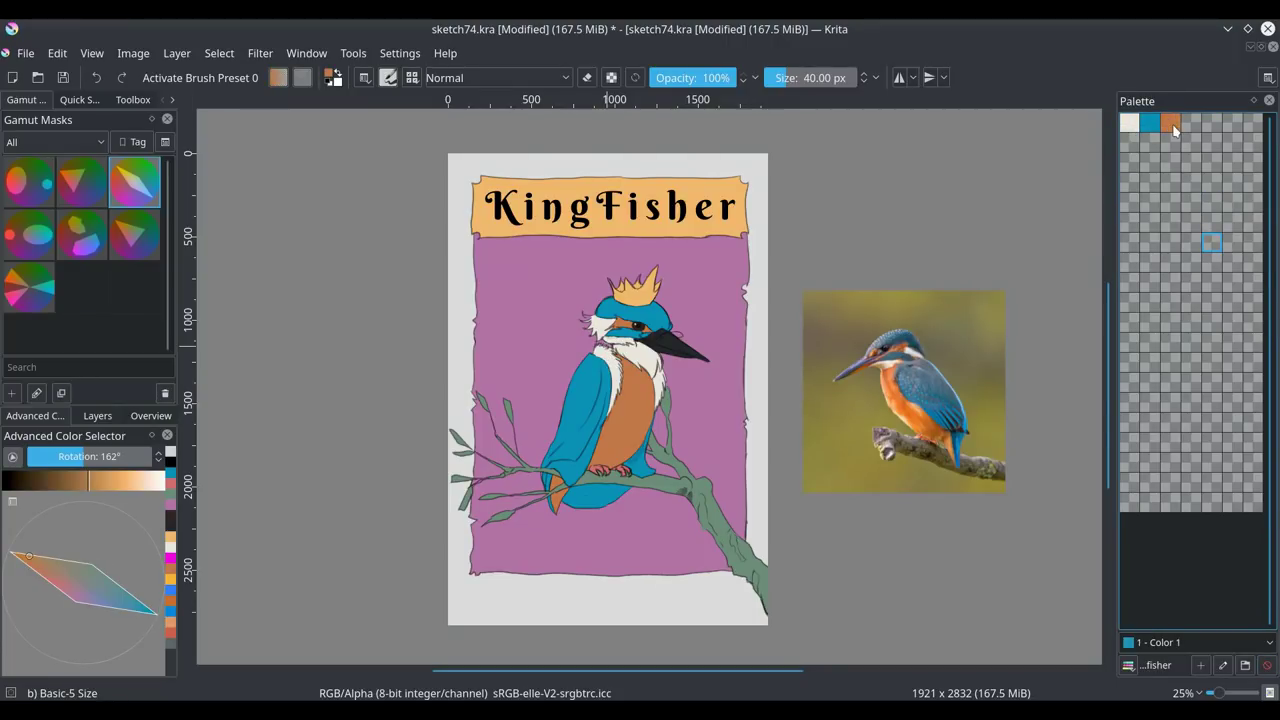
- Fill the rest of the first palette row with the crown's yellow, the branch's green, the background's purple and the beak's near-black
{"action": "left_click", "coordinate": [642, 290], "text": "ctrl"}
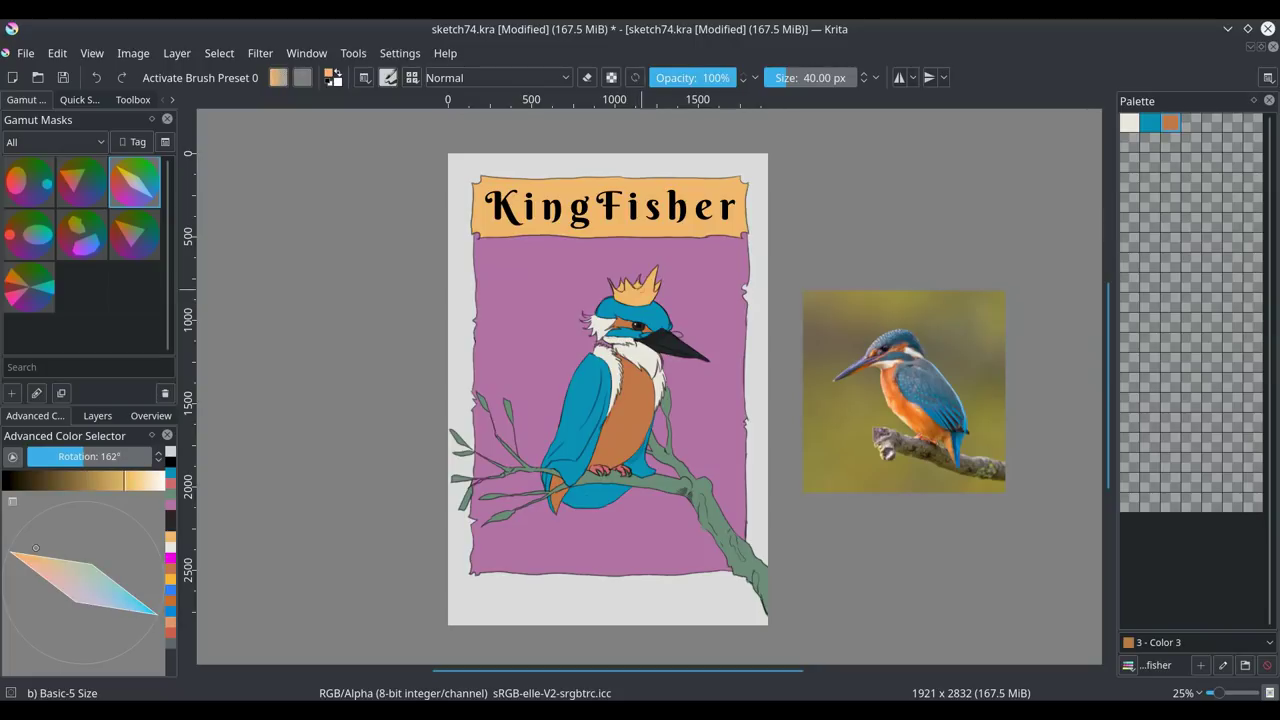
{"action": "left_click", "coordinate": [1190, 122]}
{"action": "left_click", "coordinate": [660, 484], "text": "ctrl"}
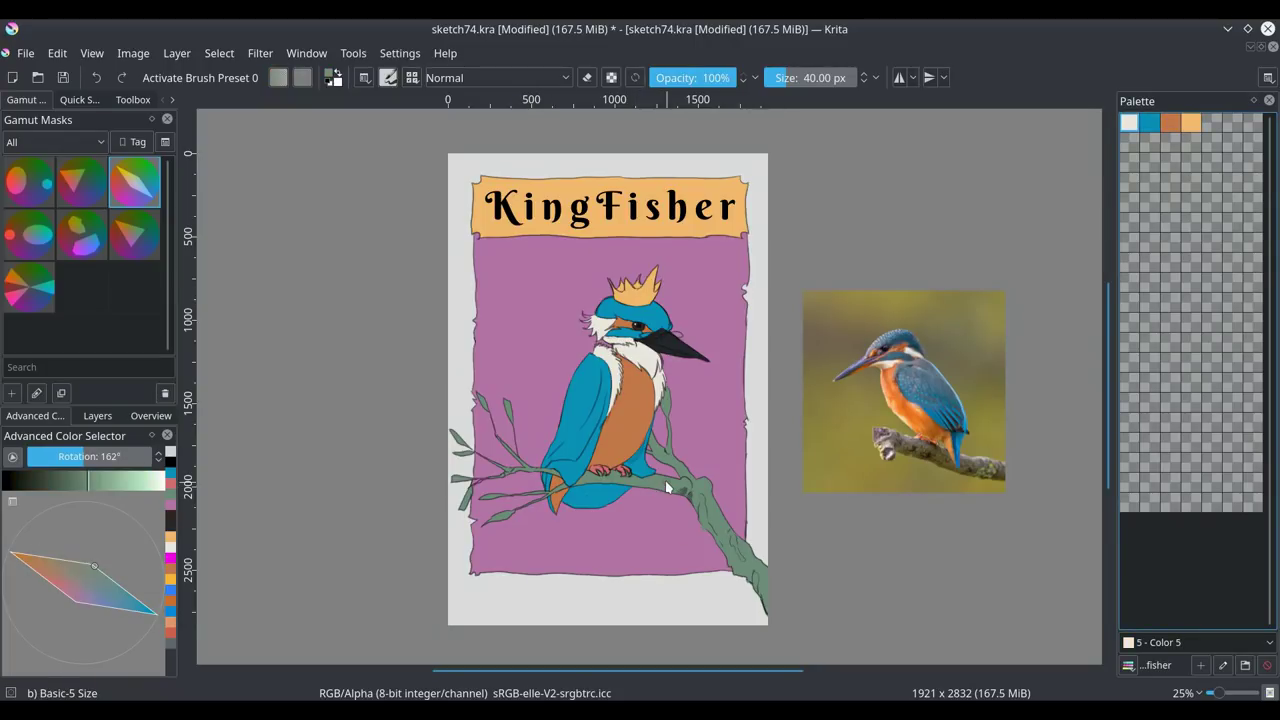
{"action": "left_click", "coordinate": [1211, 122]}
{"action": "left_click", "coordinate": [520, 328], "text": "ctrl"}
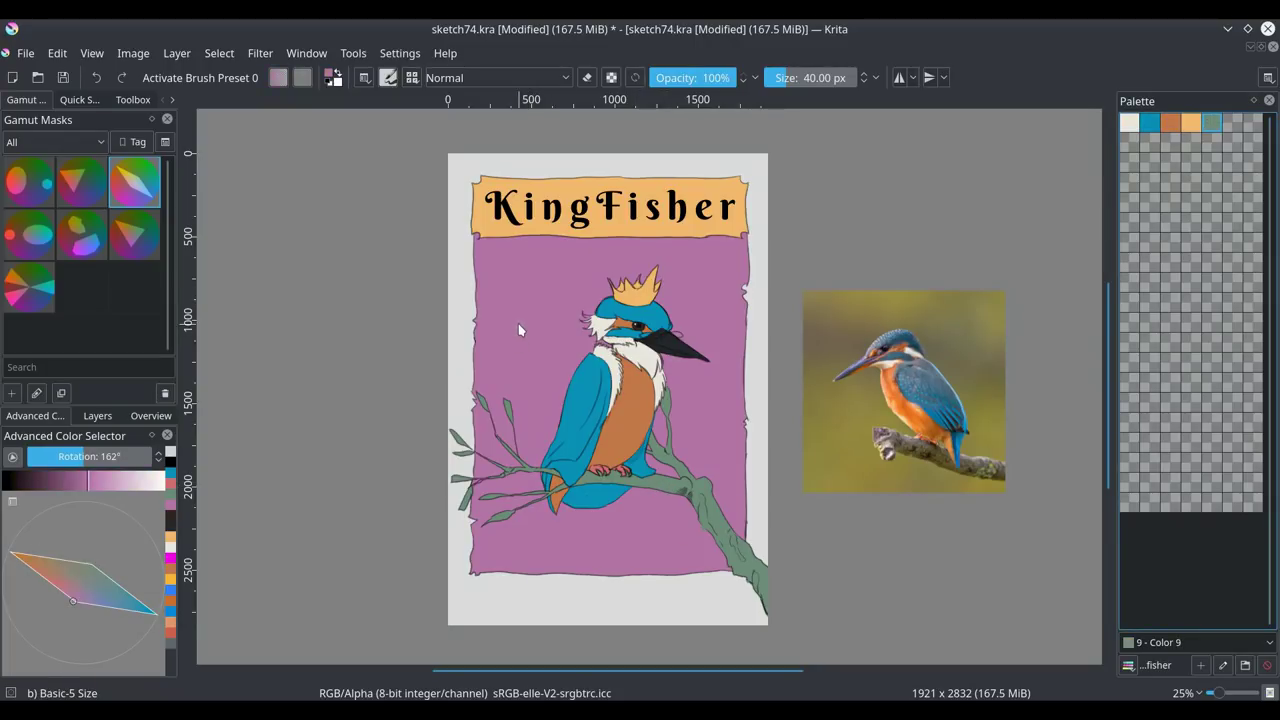
{"action": "left_click", "coordinate": [1233, 123]}
{"action": "left_click", "coordinate": [674, 347], "text": "ctrl"}
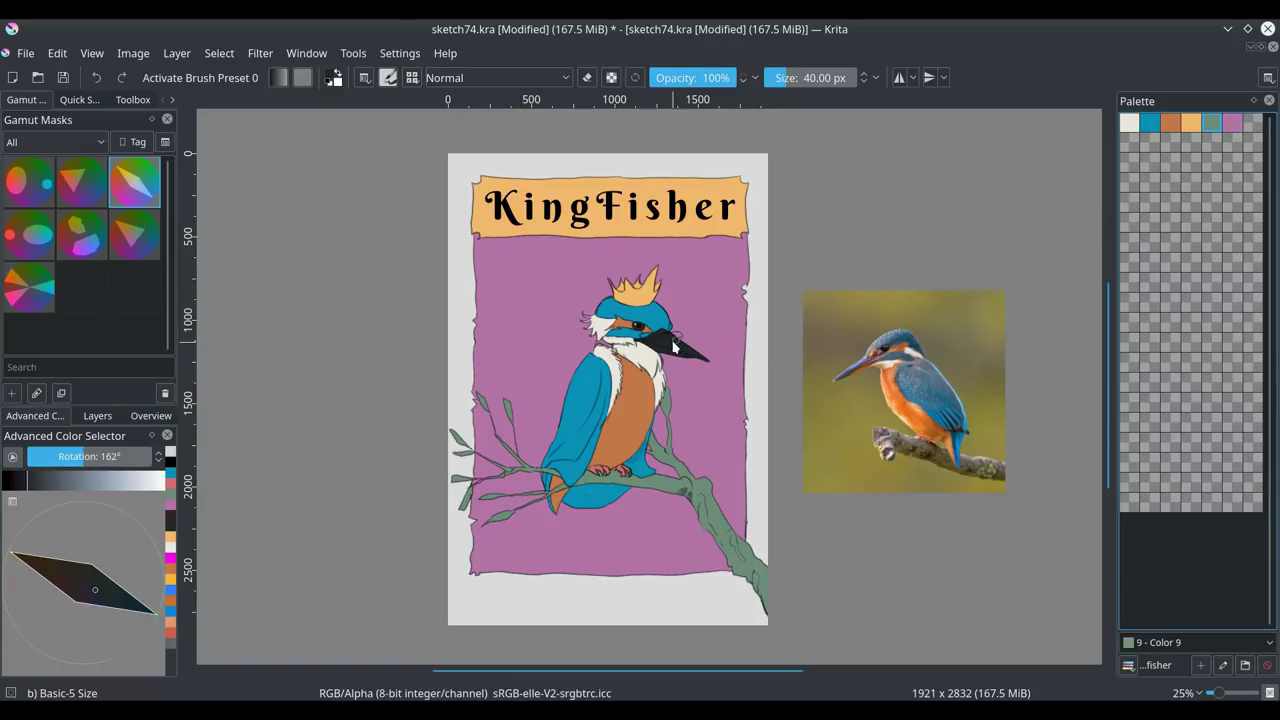
{"action": "left_click", "coordinate": [1252, 123]}
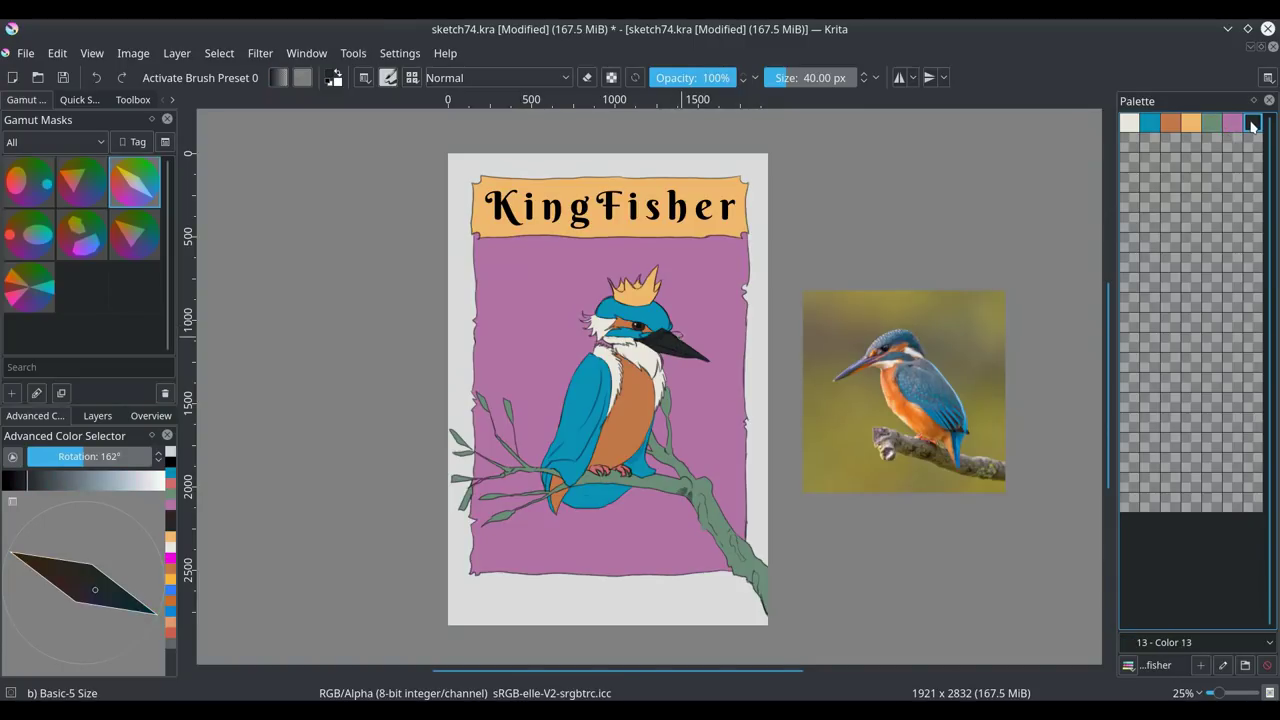
- Add the two reds of the feet to the palette's last column and the eye's dark brown to the fourth row
{"action": "left_click", "coordinate": [592, 473], "text": "ctrl"}
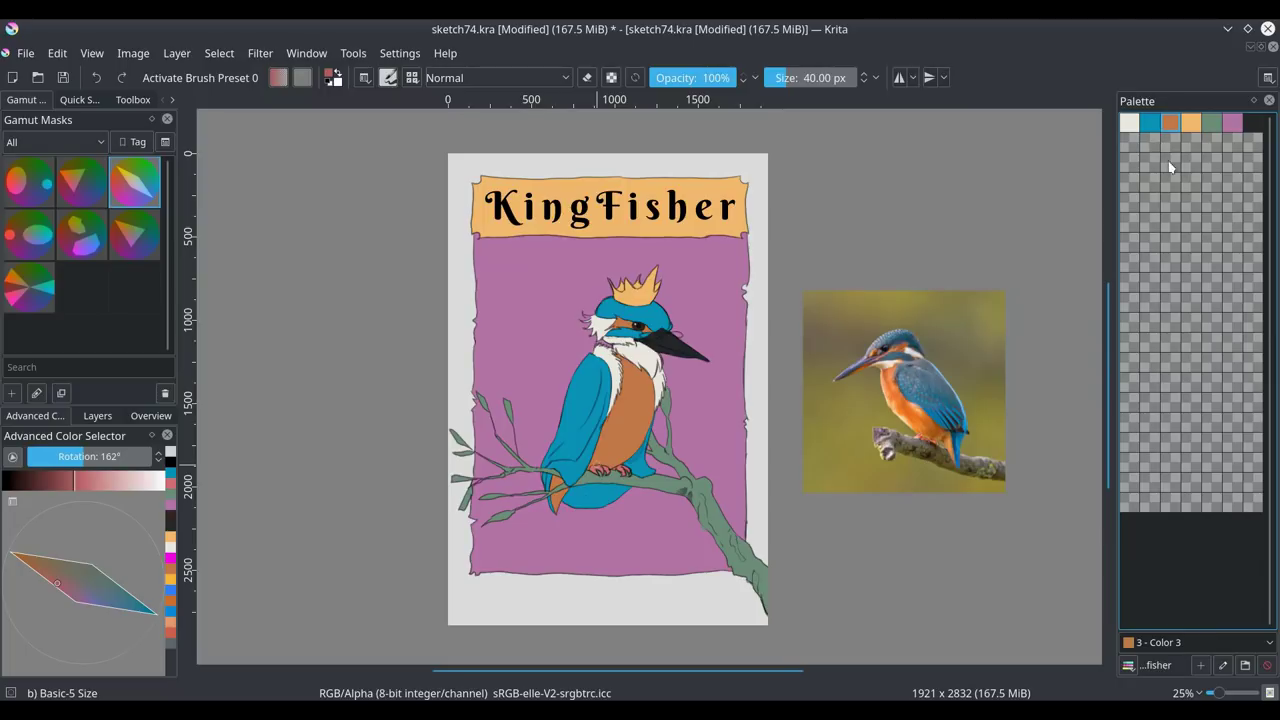
{"action": "left_click", "coordinate": [1254, 145]}
{"action": "left_click", "coordinate": [596, 469], "text": "ctrl"}
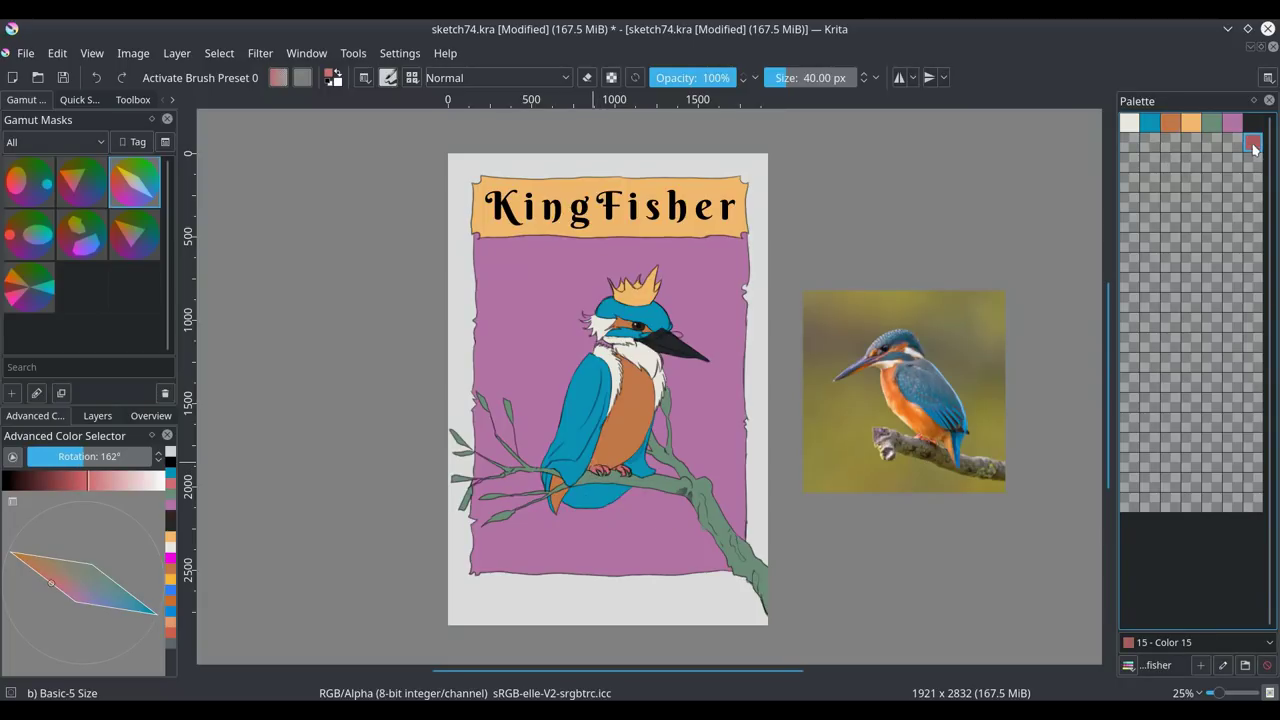
{"action": "left_click", "coordinate": [1253, 162]}
{"action": "left_click", "coordinate": [641, 328], "text": "ctrl"}
{"action": "left_click", "coordinate": [1129, 183]}
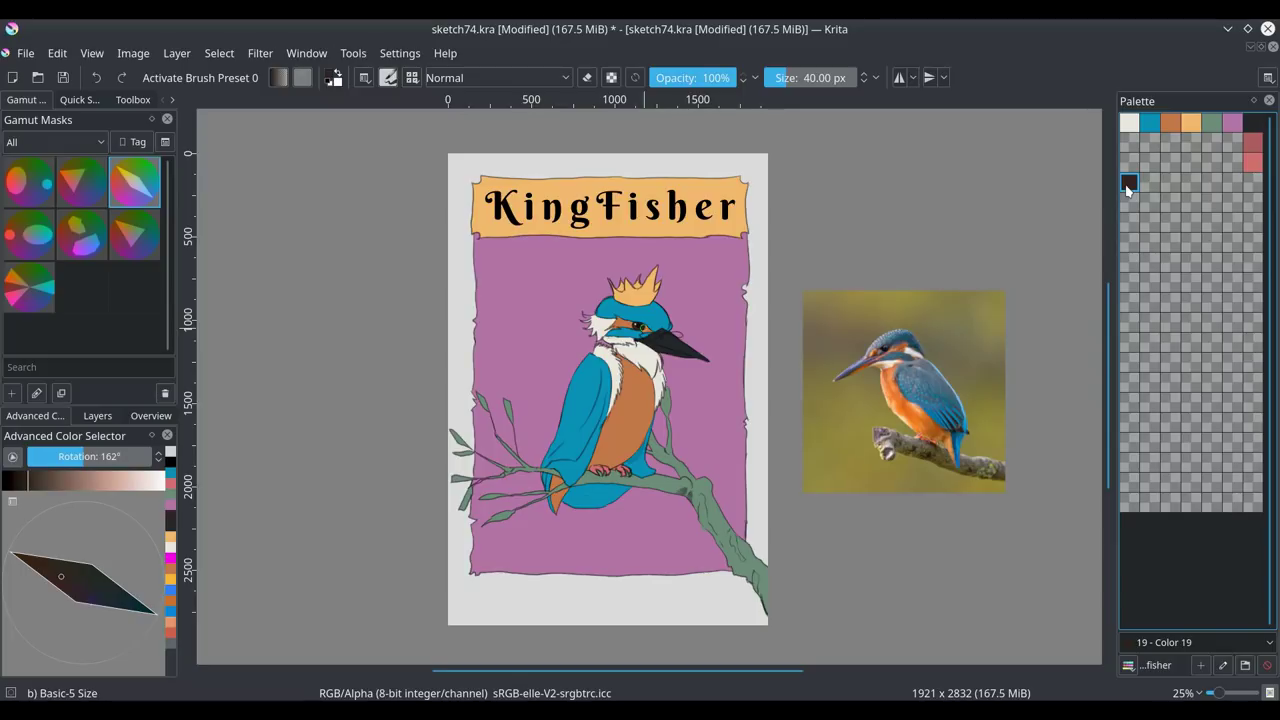
- Select the Begonia layer and toggle its visibility off and on to check which area it covers
{"action": "left_click", "coordinate": [97, 415]}
{"action": "left_click", "coordinate": [25, 627]}
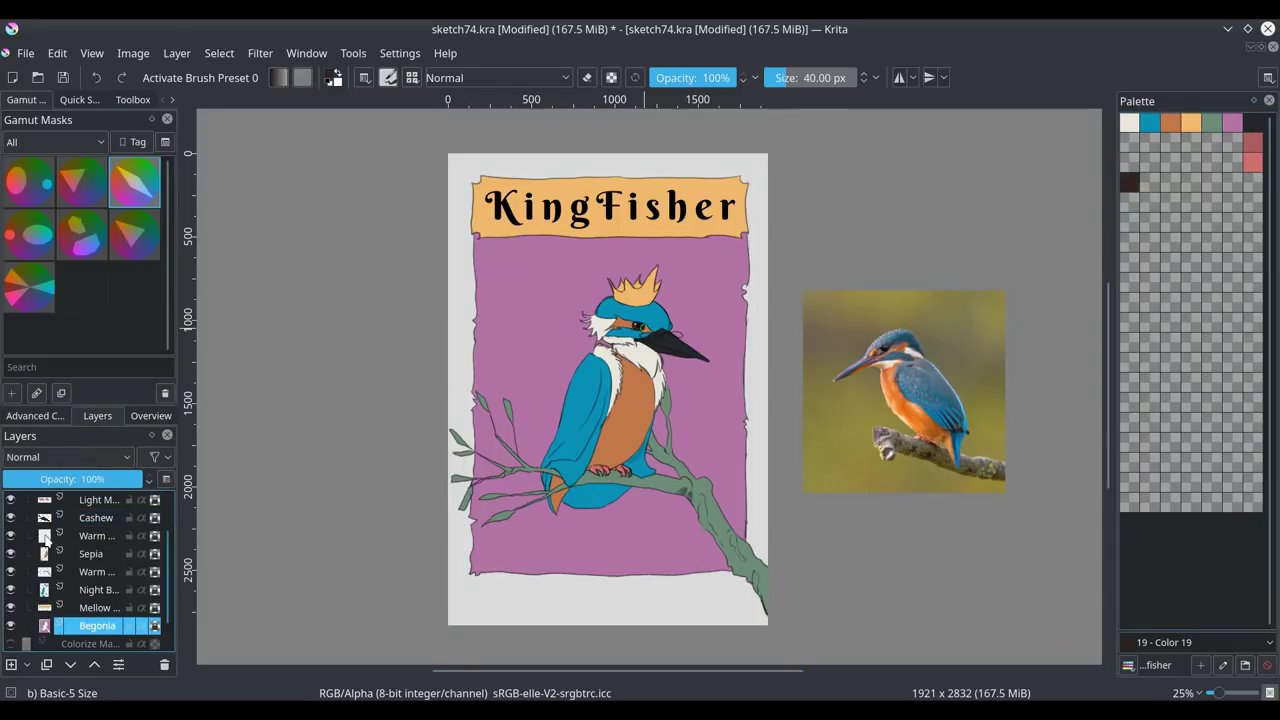
{"action": "left_click", "coordinate": [10, 625]}
{"action": "left_click", "coordinate": [10, 625]}
- Load the "inking brush new" preset and set its brush size to 253.55 px
{"action": "left_click", "coordinate": [412, 77]}
{"action": "scroll", "coordinate": [540, 287], "scroll_direction": "down", "scroll_amount": 2}
{"action": "scroll", "coordinate": [540, 287], "scroll_direction": "down", "scroll_amount": 4}
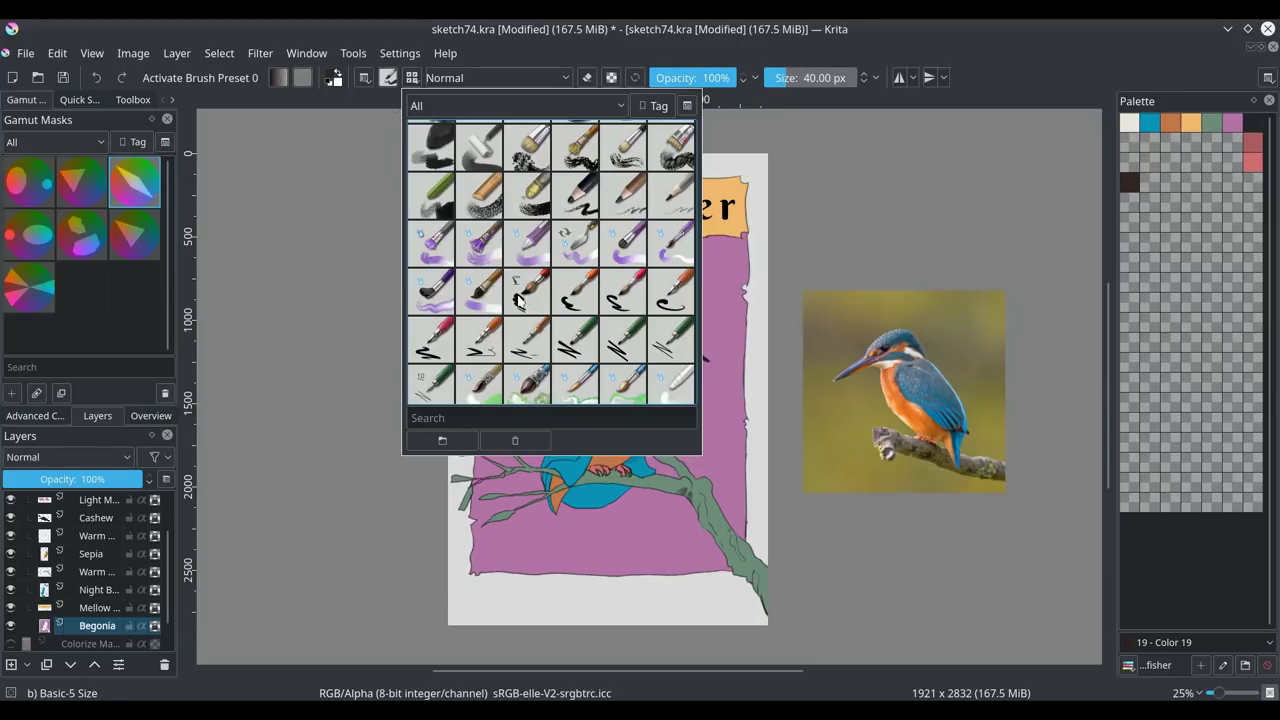
{"action": "left_click", "coordinate": [570, 292]}
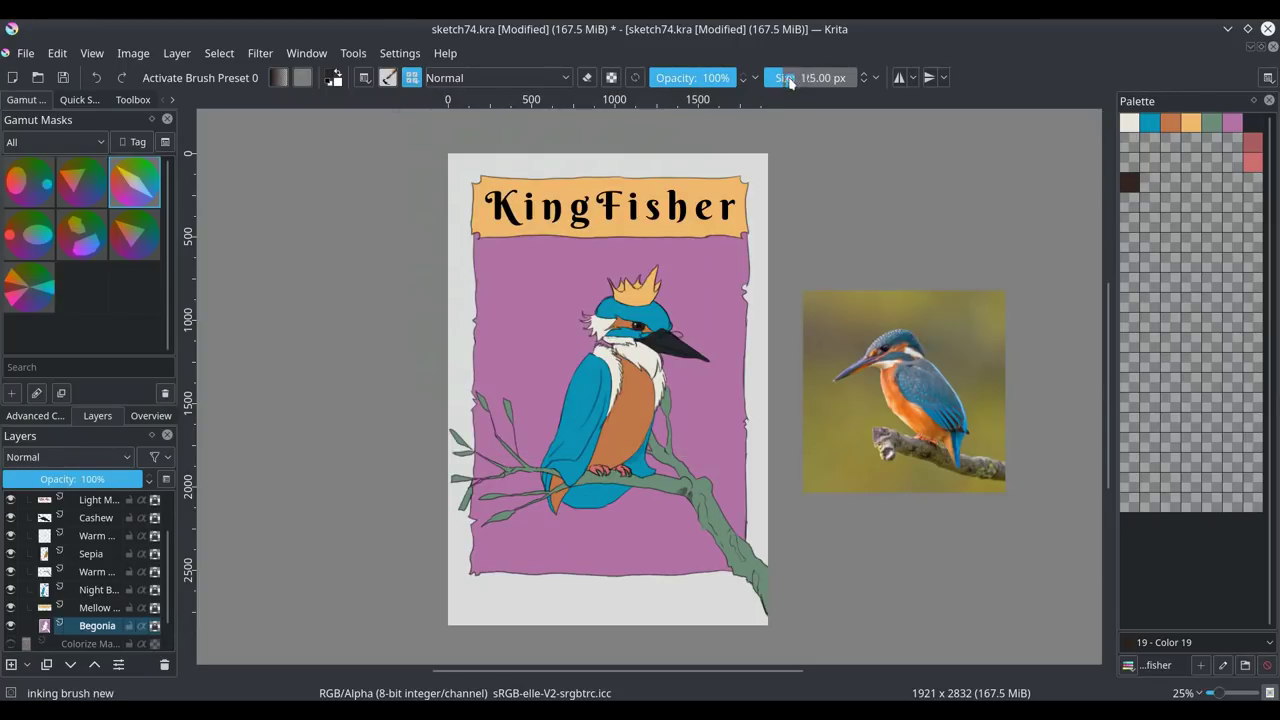
{"action": "left_click_drag", "start_coordinate": [786, 78], "coordinate": [804, 76]}
- Paint the upper background light purple and save that colour in the second palette row, below the purple swatch
{"action": "left_click", "coordinate": [35, 415]}
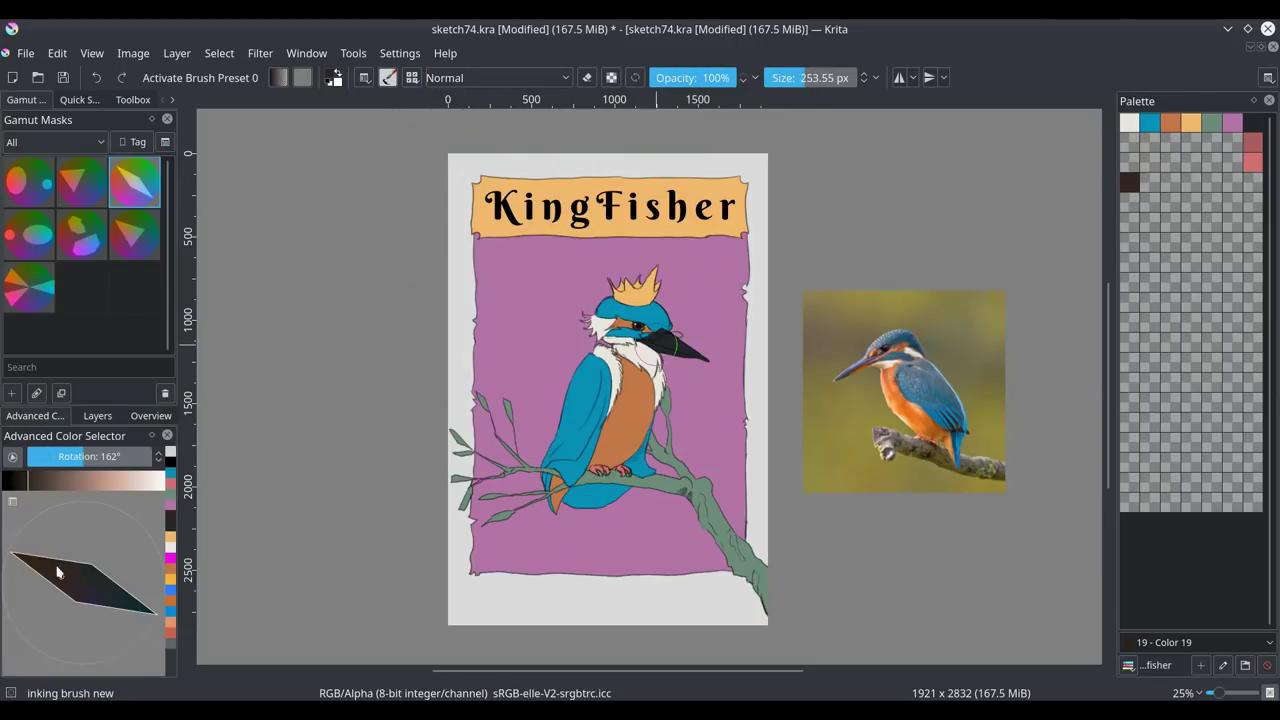
{"action": "left_click", "coordinate": [1232, 123]}
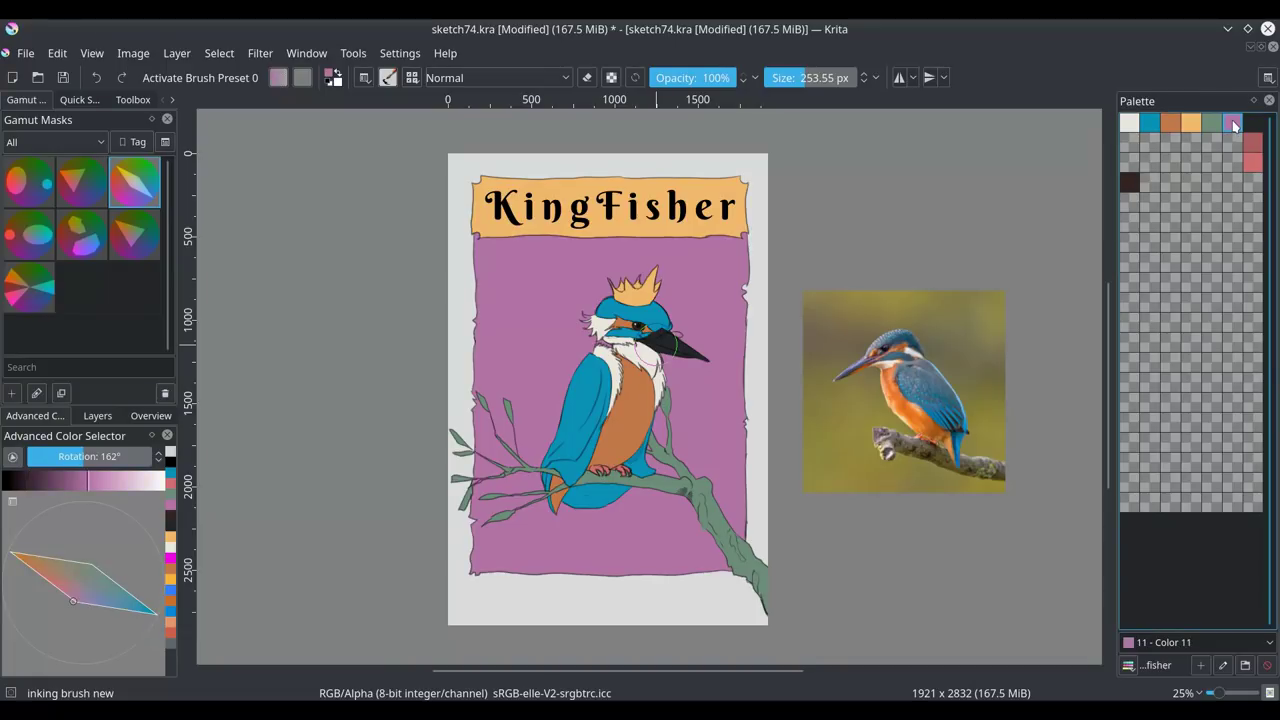
{"action": "left_click", "coordinate": [120, 481]}
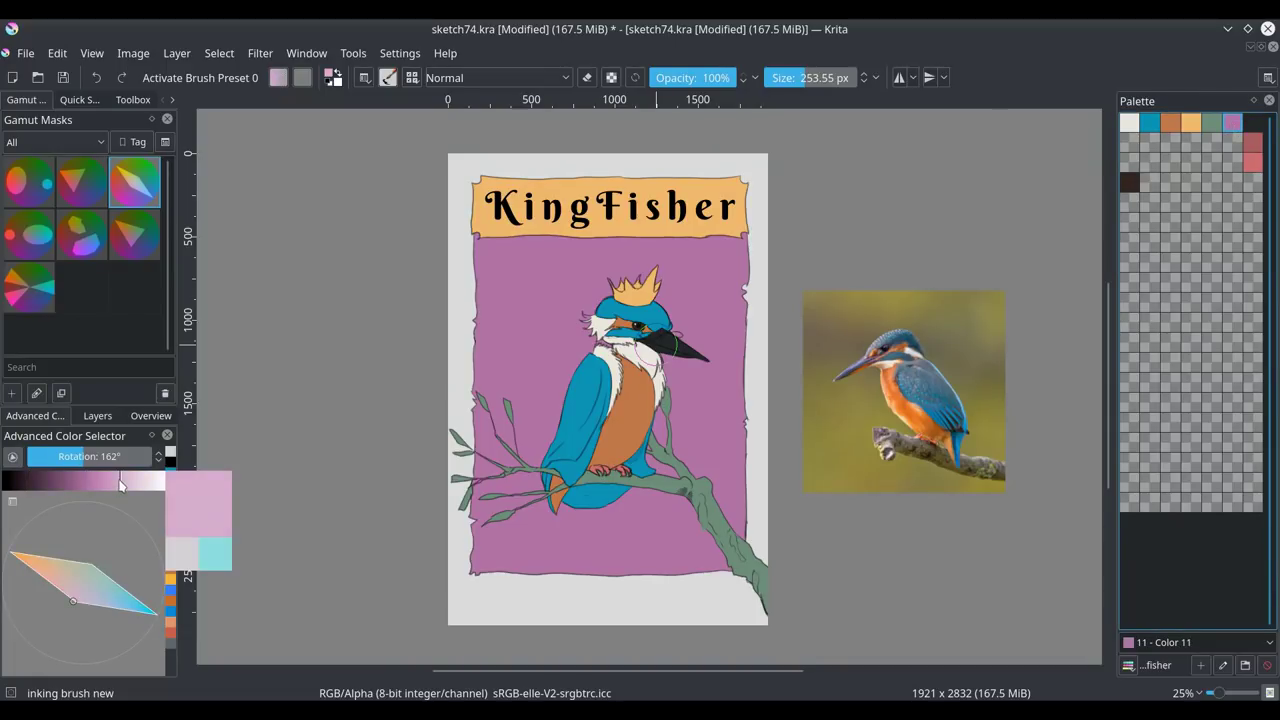
{"action": "mouse_move", "coordinate": [728, 258]}
{"action": "left_mouse_down"}
{"action": "mouse_move", "coordinate": [472, 258]}
{"action": "mouse_move", "coordinate": [547, 264]}
{"action": "mouse_move", "coordinate": [525, 281]}
{"action": "mouse_move", "coordinate": [729, 309]}
{"action": "mouse_move", "coordinate": [474, 317]}
{"action": "mouse_move", "coordinate": [475, 381]}
{"action": "mouse_move", "coordinate": [669, 289]}
{"action": "left_mouse_up"}
{"action": "left_click", "coordinate": [1231, 146]}
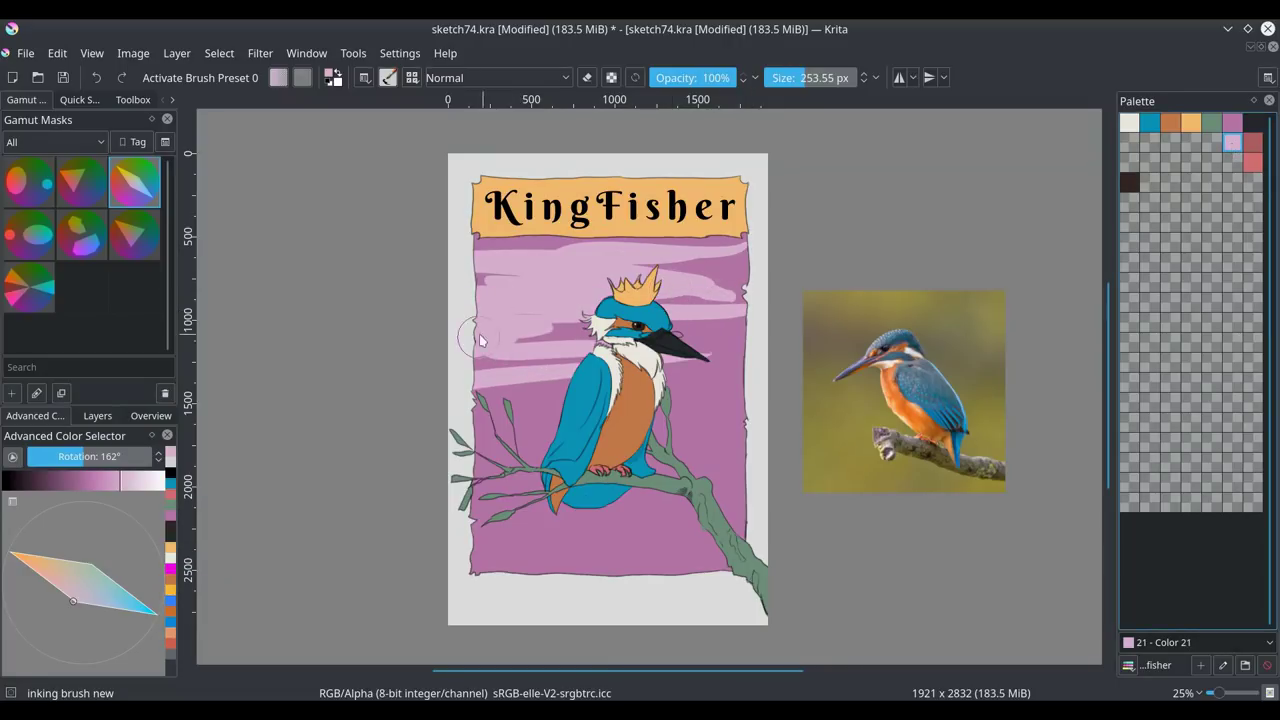
{"action": "mouse_move", "coordinate": [476, 262]}
{"action": "left_mouse_down"}
{"action": "mouse_move", "coordinate": [740, 256]}
{"action": "mouse_move", "coordinate": [476, 276]}
{"action": "mouse_move", "coordinate": [688, 283]}
{"action": "mouse_move", "coordinate": [429, 407]}
{"action": "mouse_move", "coordinate": [560, 440]}
{"action": "mouse_move", "coordinate": [676, 424]}
{"action": "left_mouse_up"}
- Mix a pinkish beige of the same lightness, save it in the third palette row, and paint the sky with it
{"action": "left_click", "coordinate": [60, 582]}
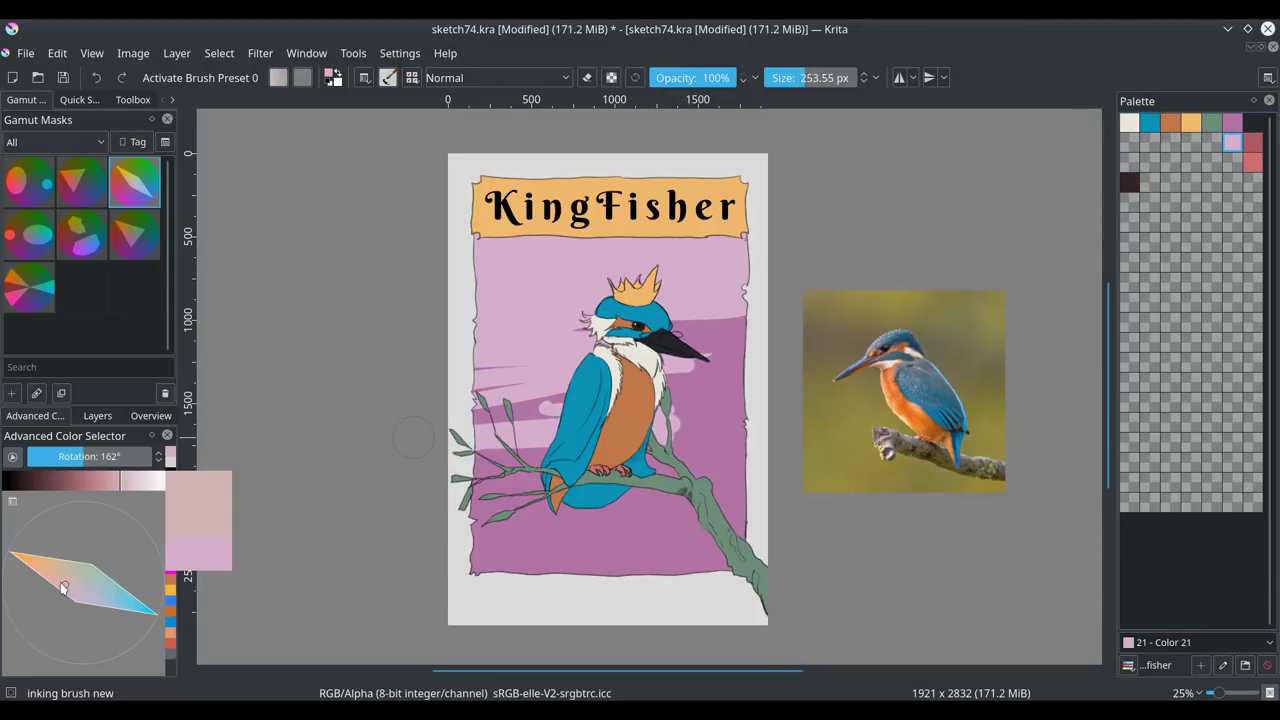
{"action": "left_click", "coordinate": [1231, 164]}
{"action": "mouse_move", "coordinate": [554, 269]}
{"action": "left_mouse_down"}
{"action": "mouse_move", "coordinate": [671, 263]}
{"action": "mouse_move", "coordinate": [749, 292]}
{"action": "mouse_move", "coordinate": [703, 248]}
{"action": "mouse_move", "coordinate": [504, 371]}
{"action": "mouse_move", "coordinate": [550, 410]}
{"action": "mouse_move", "coordinate": [536, 456]}
{"action": "left_mouse_up"}
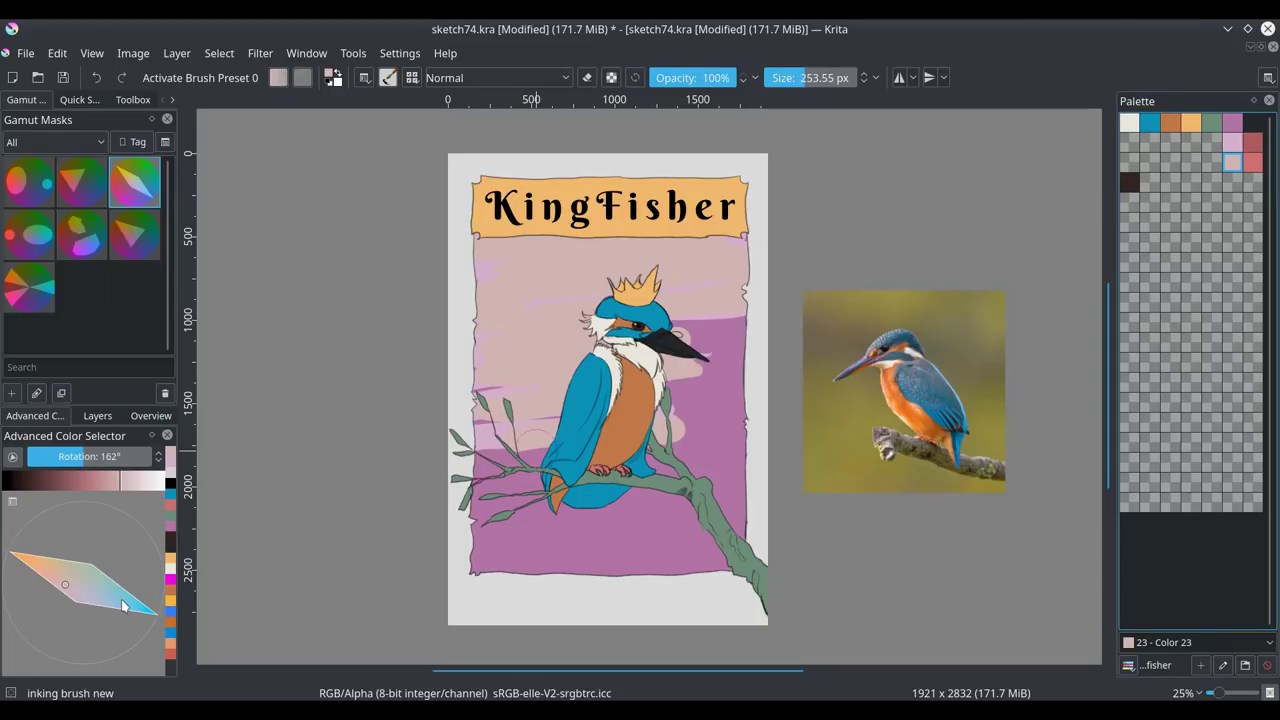
{"action": "left_click_drag", "start_coordinate": [488, 262], "coordinate": [480, 421]}
- Paint horizontal purple and pinkish-beige streaks across the sky, picking both colours from the background and extending the beige down behind the branch
{"action": "left_click", "coordinate": [724, 427], "text": "ctrl"}
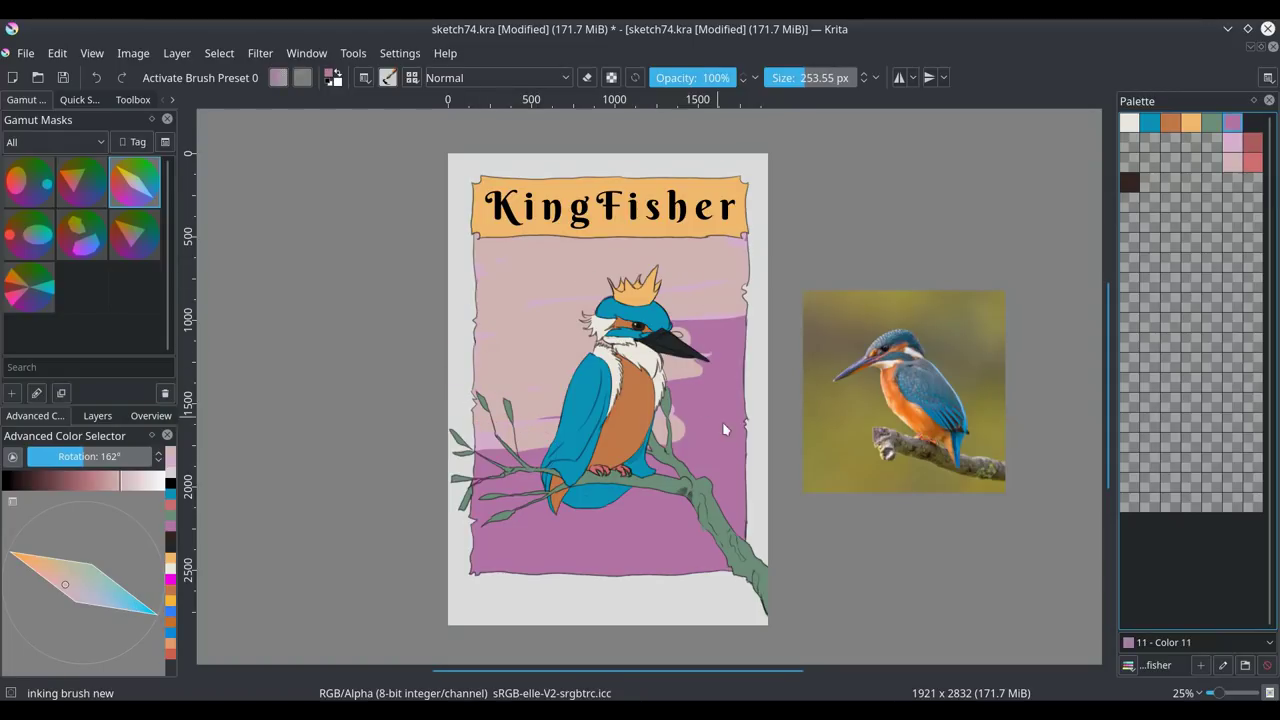
{"action": "left_click_drag", "start_coordinate": [745, 243], "coordinate": [493, 248]}
{"action": "left_click_drag", "start_coordinate": [631, 244], "coordinate": [546, 297]}
{"action": "left_click", "coordinate": [530, 338], "text": "ctrl"}
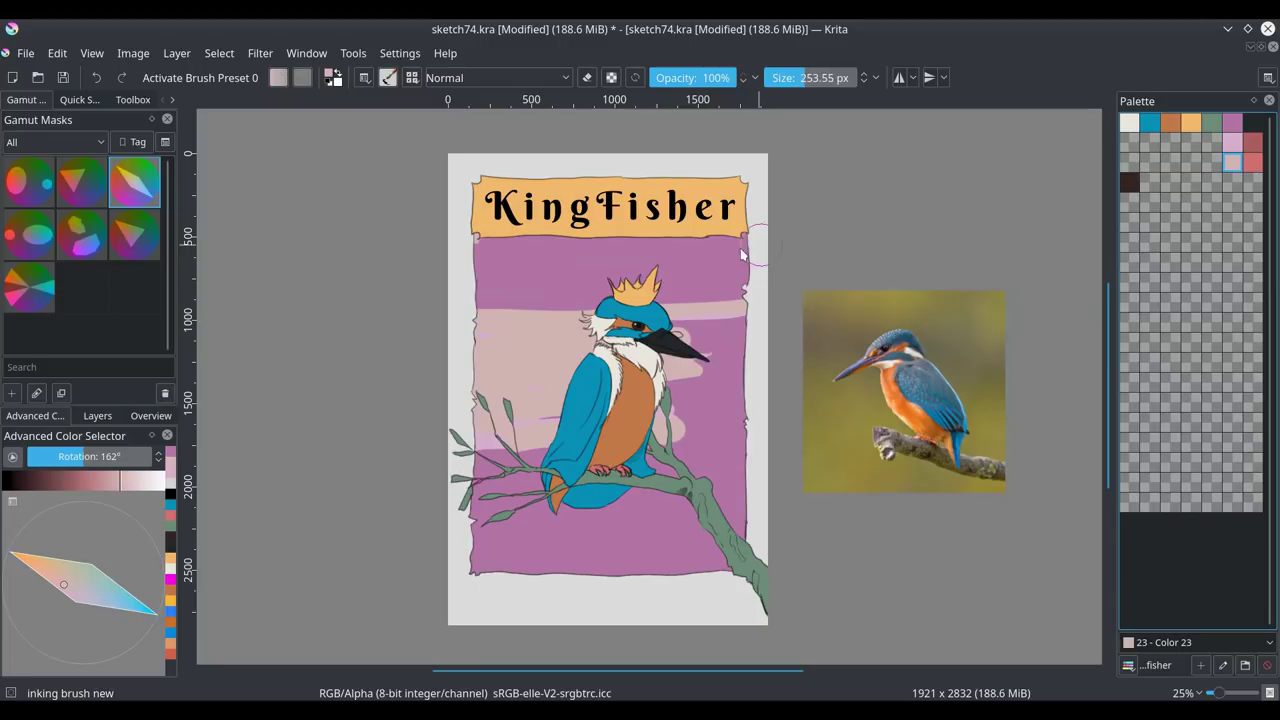
{"action": "left_click_drag", "start_coordinate": [743, 250], "coordinate": [560, 256]}
{"action": "mouse_move", "coordinate": [588, 300]}
{"action": "left_mouse_down"}
{"action": "mouse_move", "coordinate": [753, 337]}
{"action": "mouse_move", "coordinate": [650, 463]}
{"action": "mouse_move", "coordinate": [528, 459]}
{"action": "mouse_move", "coordinate": [677, 441]}
{"action": "mouse_move", "coordinate": [760, 484]}
{"action": "mouse_move", "coordinate": [480, 430]}
{"action": "left_mouse_up"}
{"action": "mouse_move", "coordinate": [500, 488]}
{"action": "left_mouse_down"}
{"action": "mouse_move", "coordinate": [754, 499]}
{"action": "mouse_move", "coordinate": [510, 498]}
{"action": "left_mouse_up"}
{"action": "left_click", "coordinate": [600, 535], "text": "ctrl"}
{"action": "left_click_drag", "start_coordinate": [735, 358], "coordinate": [462, 352]}
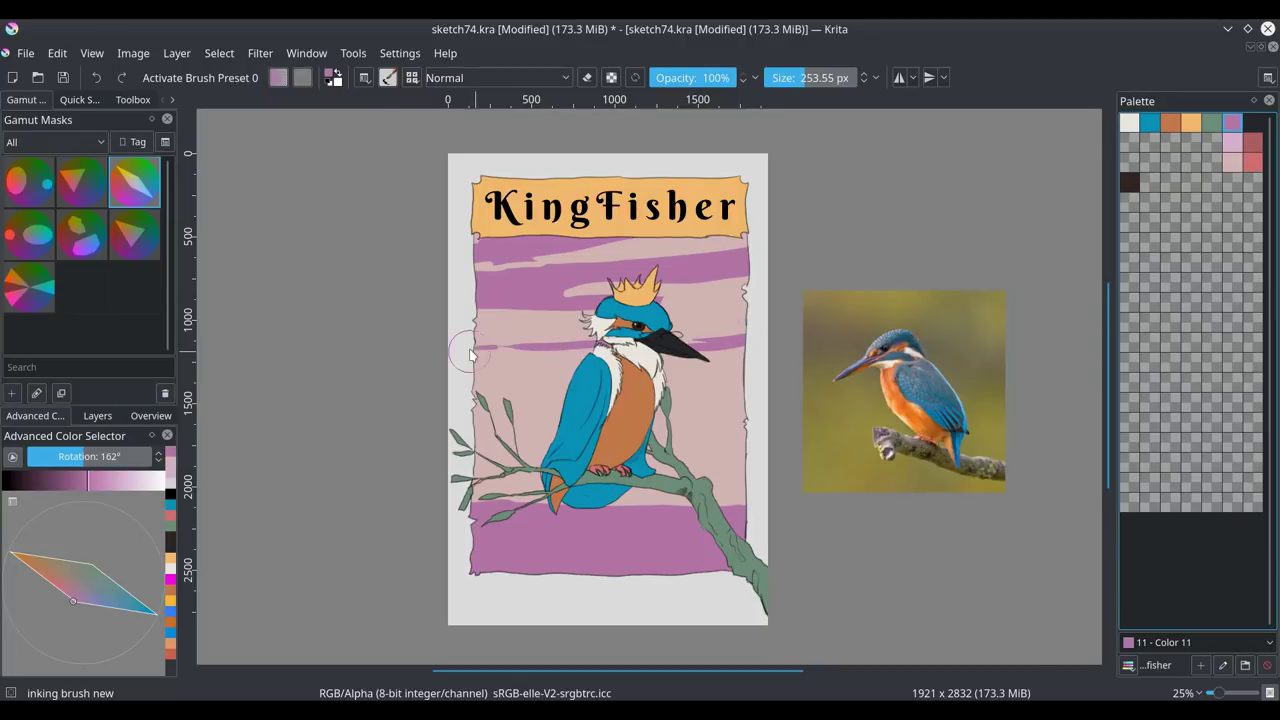
{"action": "left_click_drag", "start_coordinate": [744, 378], "coordinate": [443, 391]}
- Cover the lower background with near-black ground and add a dark grey-green hill band along its upper edge
{"action": "left_click", "coordinate": [82, 585]}
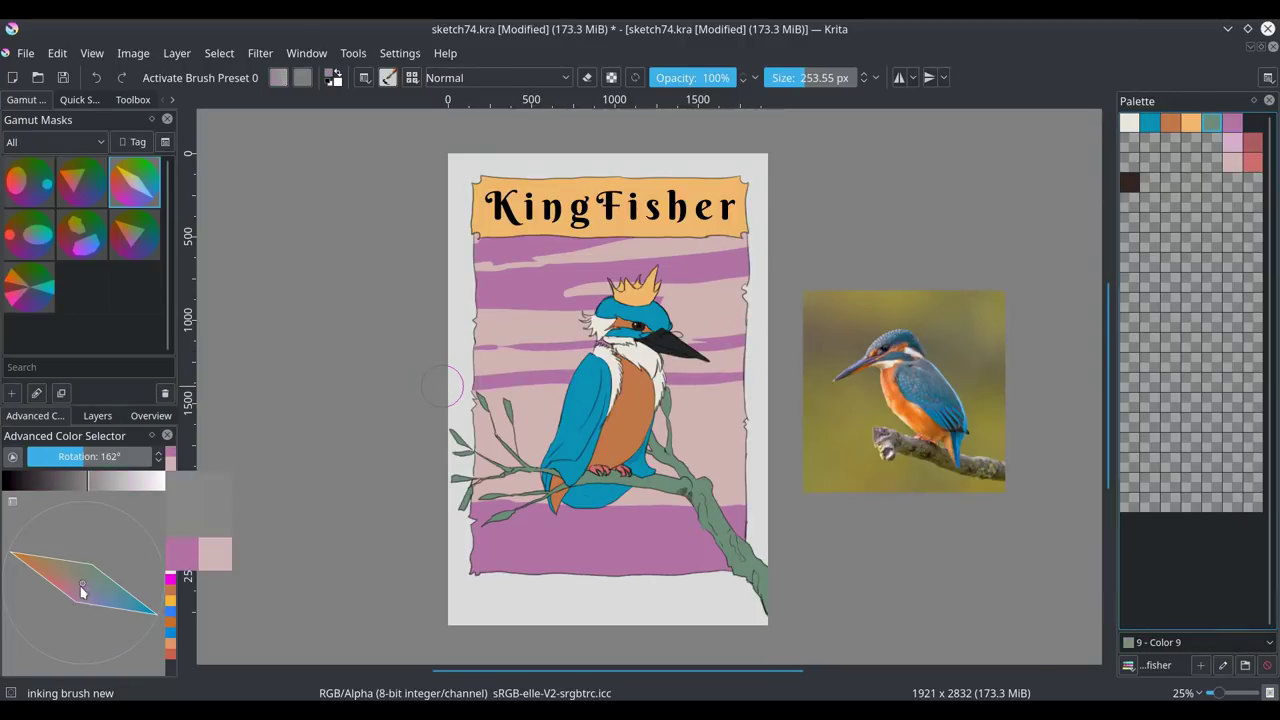
{"action": "left_click_drag", "start_coordinate": [54, 483], "coordinate": [35, 483]}
{"action": "mouse_move", "coordinate": [748, 504]}
{"action": "left_mouse_down"}
{"action": "mouse_move", "coordinate": [635, 521]}
{"action": "mouse_move", "coordinate": [475, 512]}
{"action": "mouse_move", "coordinate": [558, 528]}
{"action": "mouse_move", "coordinate": [546, 554]}
{"action": "mouse_move", "coordinate": [748, 518]}
{"action": "mouse_move", "coordinate": [426, 487]}
{"action": "mouse_move", "coordinate": [714, 463]}
{"action": "mouse_move", "coordinate": [738, 491]}
{"action": "mouse_move", "coordinate": [757, 439]}
{"action": "mouse_move", "coordinate": [665, 493]}
{"action": "mouse_move", "coordinate": [470, 487]}
{"action": "left_mouse_up"}
{"action": "left_click", "coordinate": [94, 579]}
{"action": "left_click", "coordinate": [49, 485]}
{"action": "mouse_move", "coordinate": [743, 453]}
{"action": "left_mouse_down"}
{"action": "mouse_move", "coordinate": [636, 484]}
{"action": "mouse_move", "coordinate": [530, 483]}
{"action": "mouse_move", "coordinate": [640, 473]}
{"action": "mouse_move", "coordinate": [468, 466]}
{"action": "left_mouse_up"}
- Paint a distant grey hill above the dark one, blending its colour at 51% brush opacity and filling it at 100%
{"action": "left_click", "coordinate": [78, 482]}
{"action": "left_click", "coordinate": [714, 470], "text": "ctrl"}
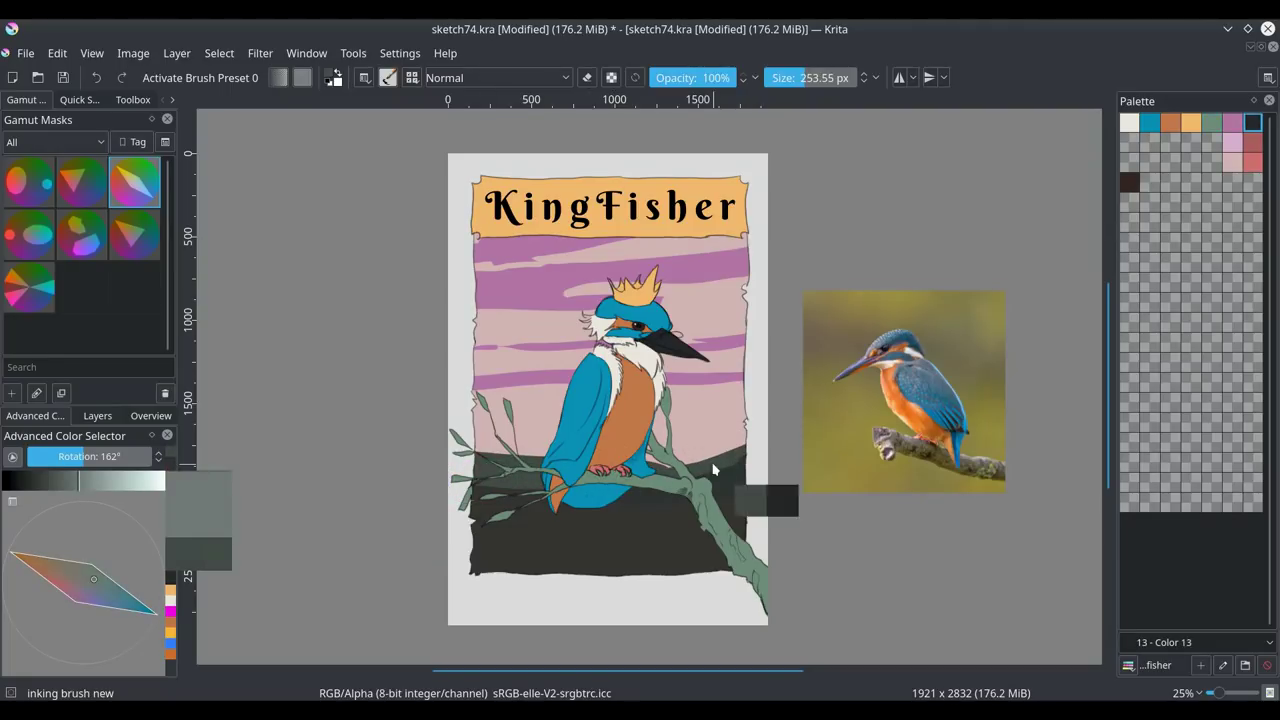
{"action": "left_click", "coordinate": [693, 78]}
{"action": "left_click_drag", "start_coordinate": [742, 448], "coordinate": [666, 462]}
{"action": "left_click", "coordinate": [731, 442], "text": "ctrl"}
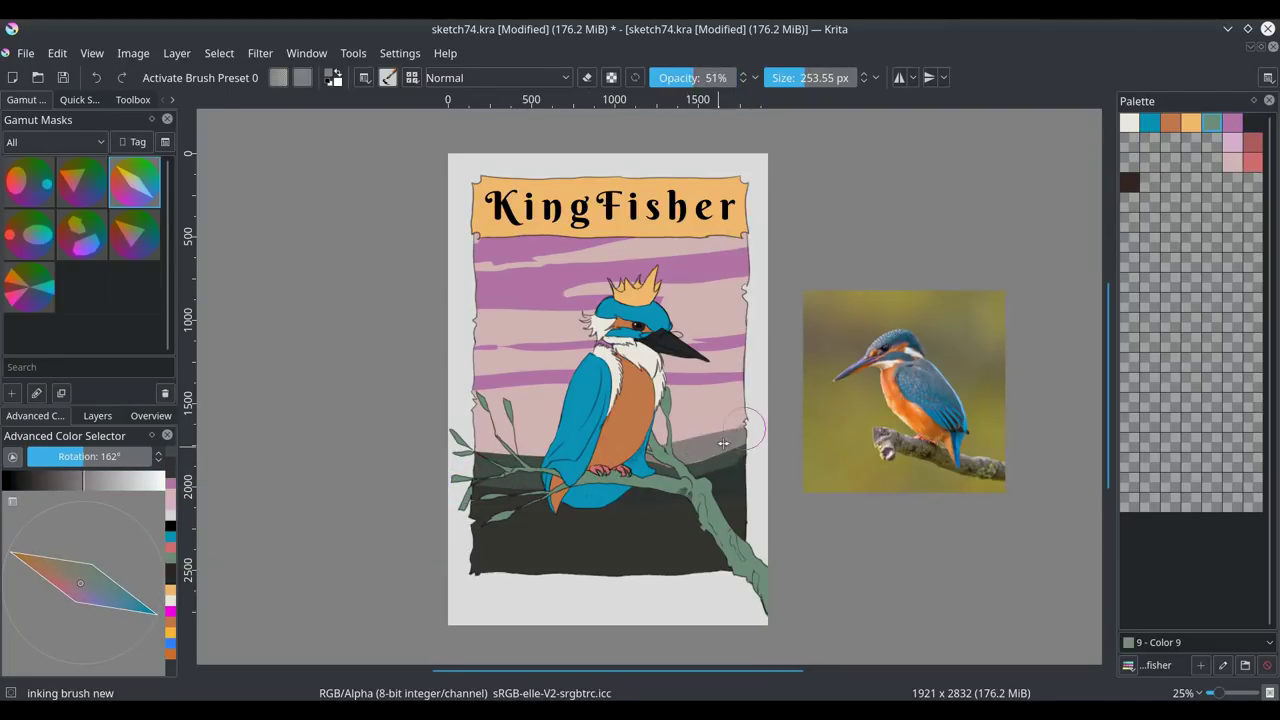
{"action": "left_click_drag", "start_coordinate": [746, 436], "coordinate": [634, 466]}
{"action": "left_click", "coordinate": [734, 78]}
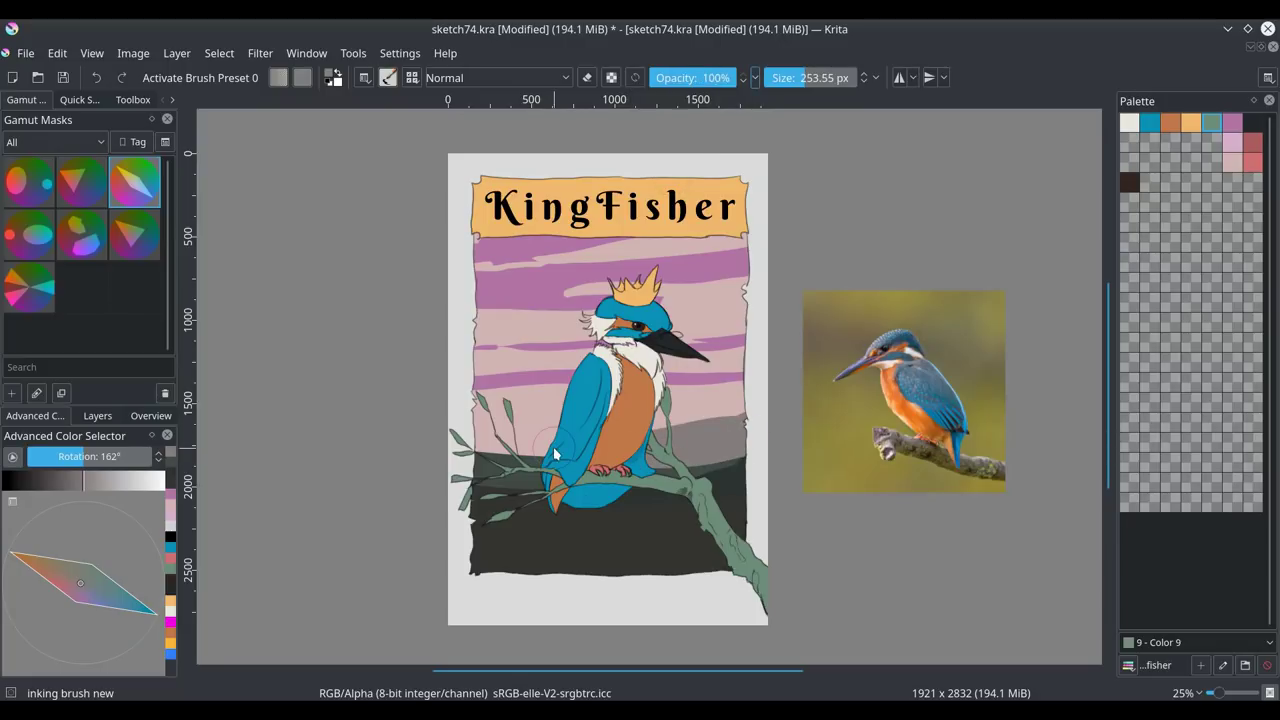
{"action": "mouse_move", "coordinate": [553, 446]}
{"action": "left_mouse_down"}
{"action": "mouse_move", "coordinate": [455, 455]}
{"action": "mouse_move", "coordinate": [558, 430]}
{"action": "left_mouse_up"}
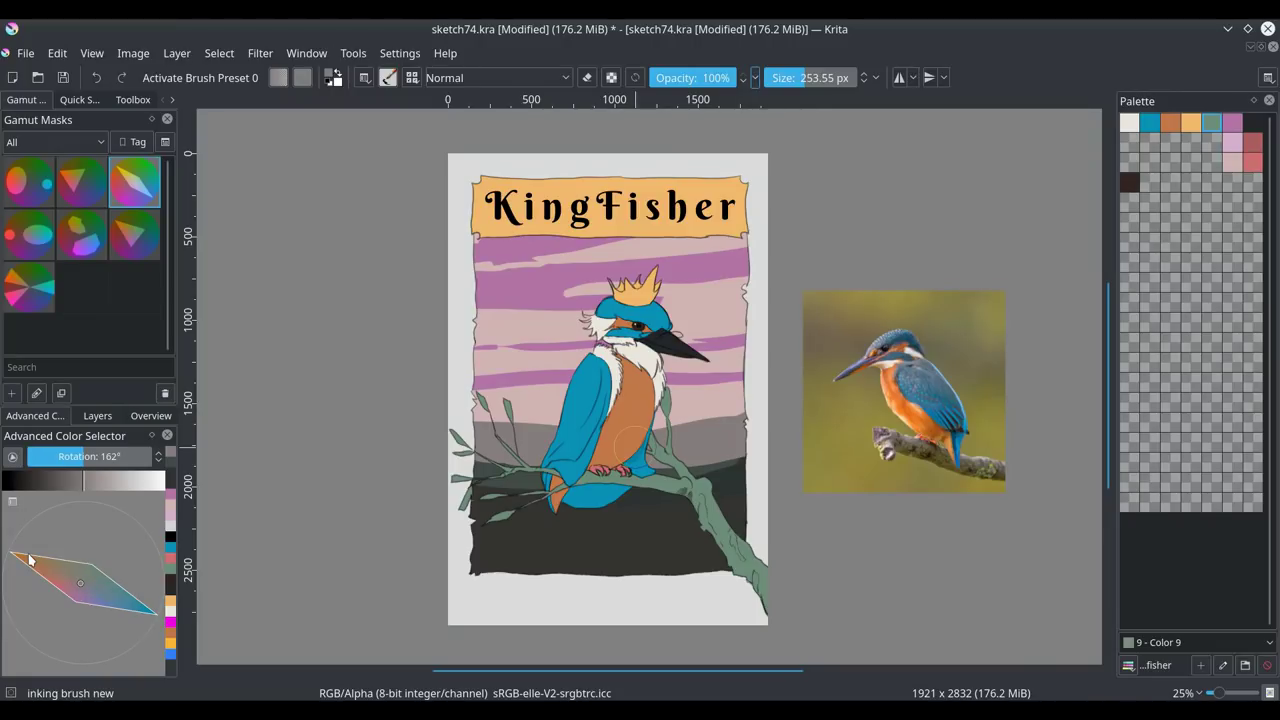
{"action": "left_click", "coordinate": [140, 613]}
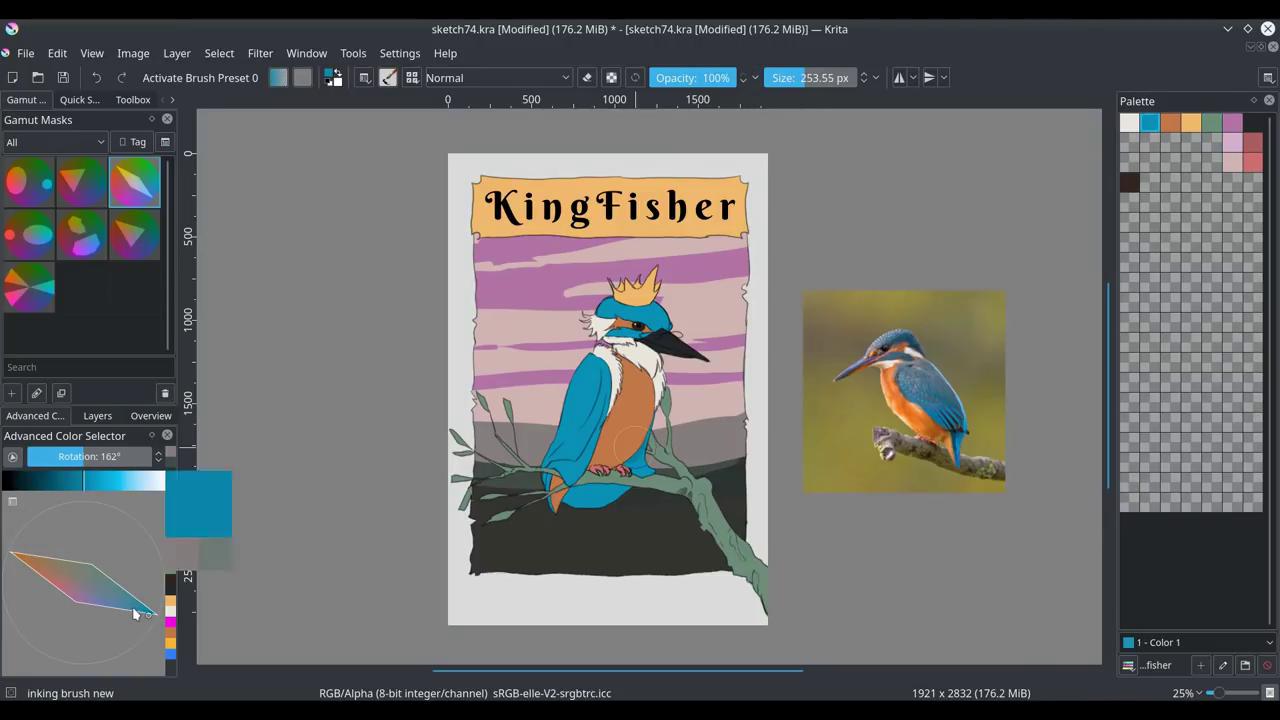
{"action": "left_click", "coordinate": [15, 557]}
{"action": "left_click", "coordinate": [80, 583]}
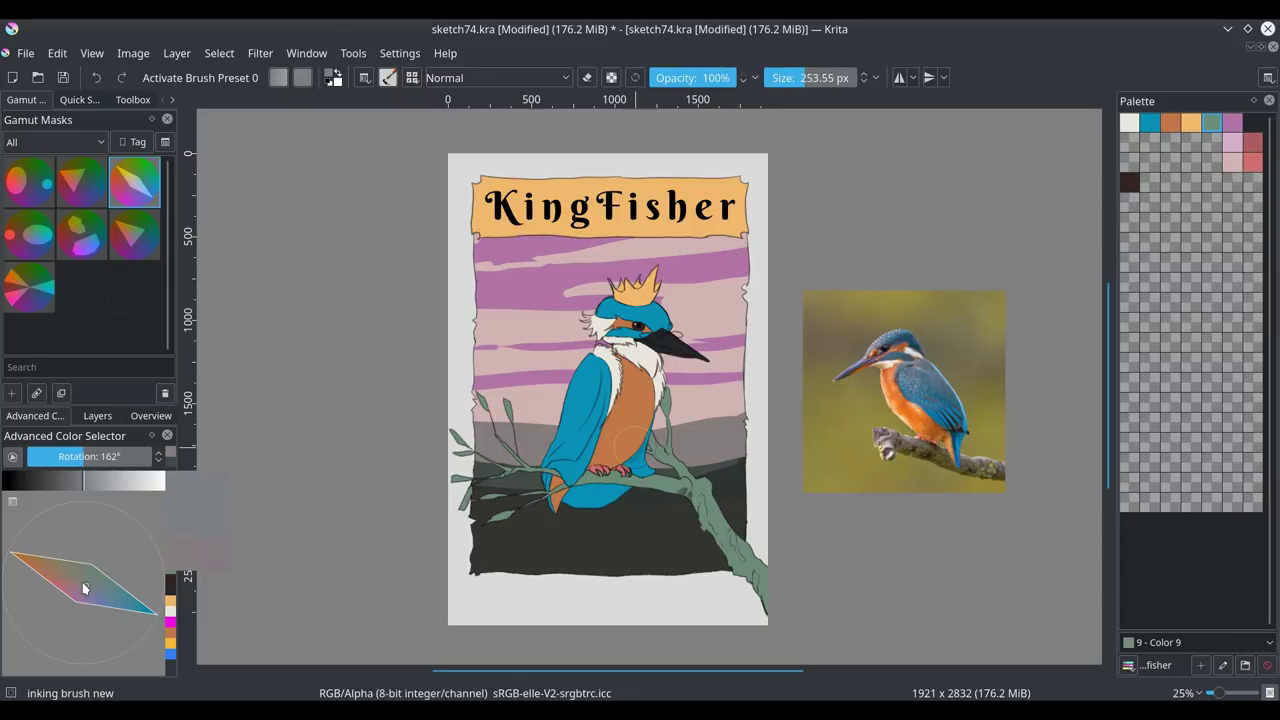
- Try a pale peach stroke on the sky at the background's edge
{"action": "left_click", "coordinate": [544, 325], "text": "ctrl"}
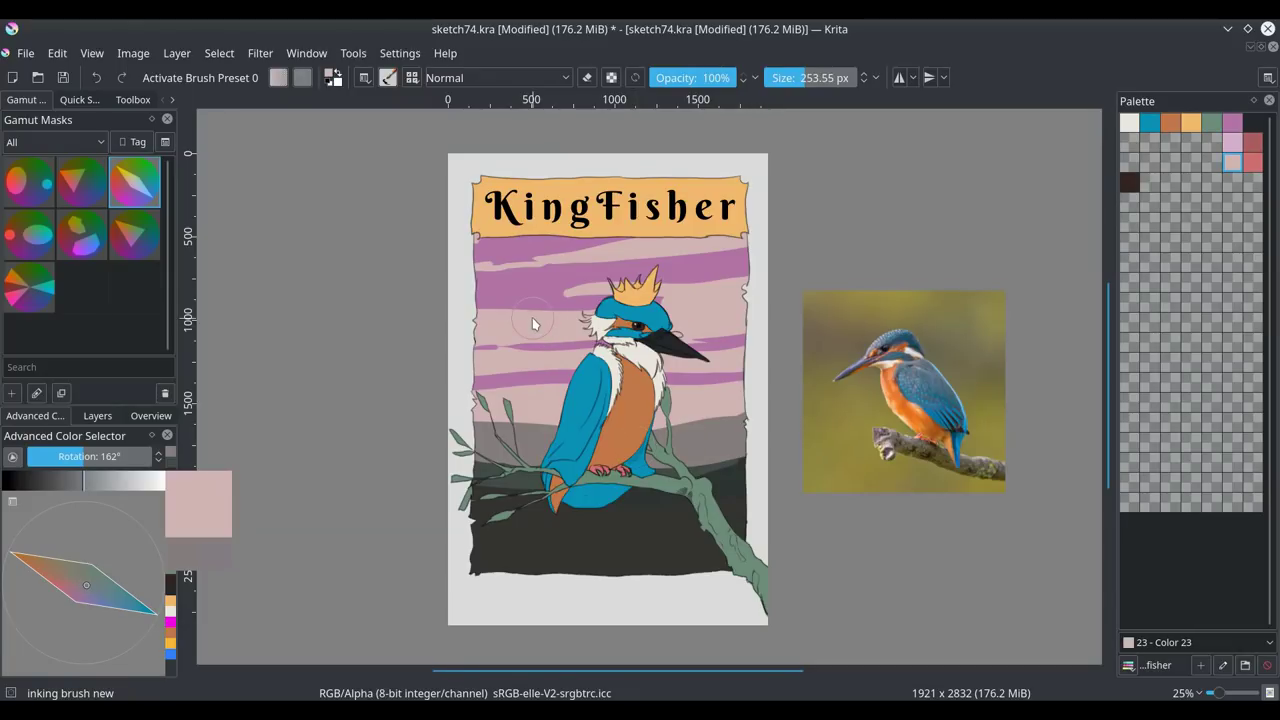
{"action": "left_click", "coordinate": [44, 565]}
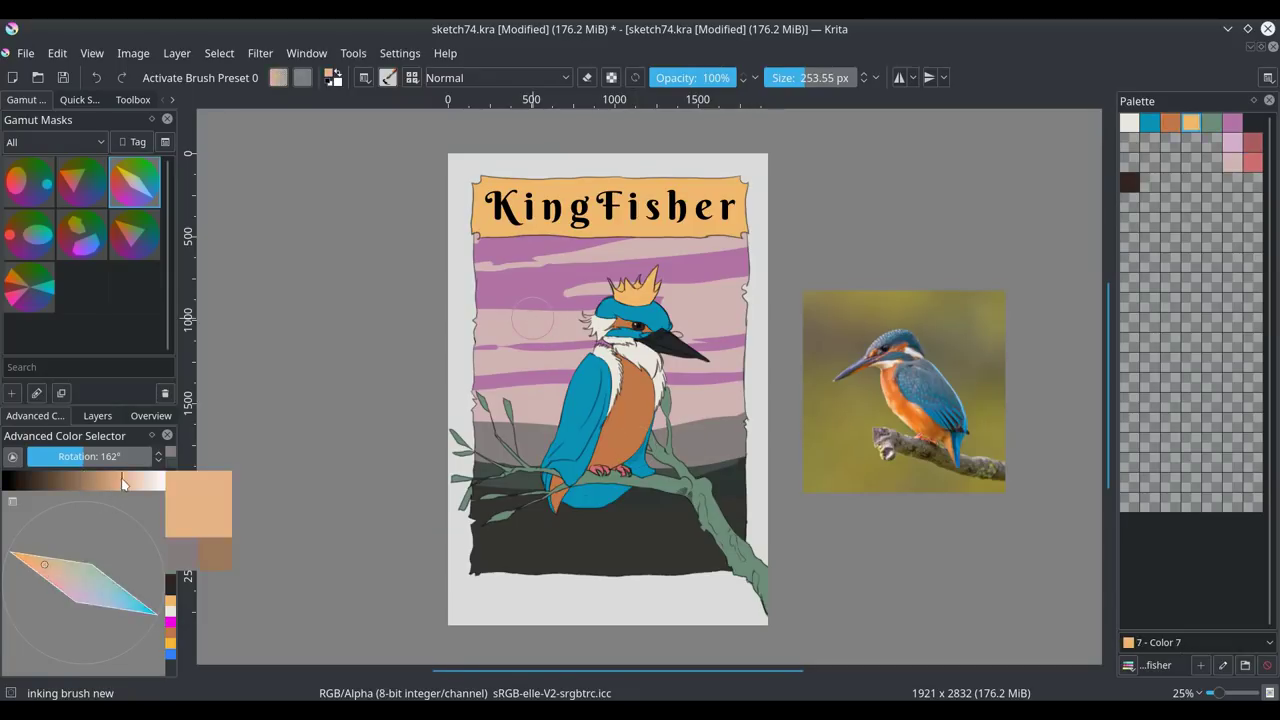
{"action": "left_click", "coordinate": [149, 482]}
{"action": "mouse_move", "coordinate": [738, 295]}
{"action": "left_mouse_down"}
{"action": "mouse_move", "coordinate": [690, 300]}
{"action": "mouse_move", "coordinate": [705, 308]}
{"action": "mouse_move", "coordinate": [757, 286]}
{"action": "left_mouse_up"}
{"action": "left_click", "coordinate": [681, 312], "text": "ctrl"}
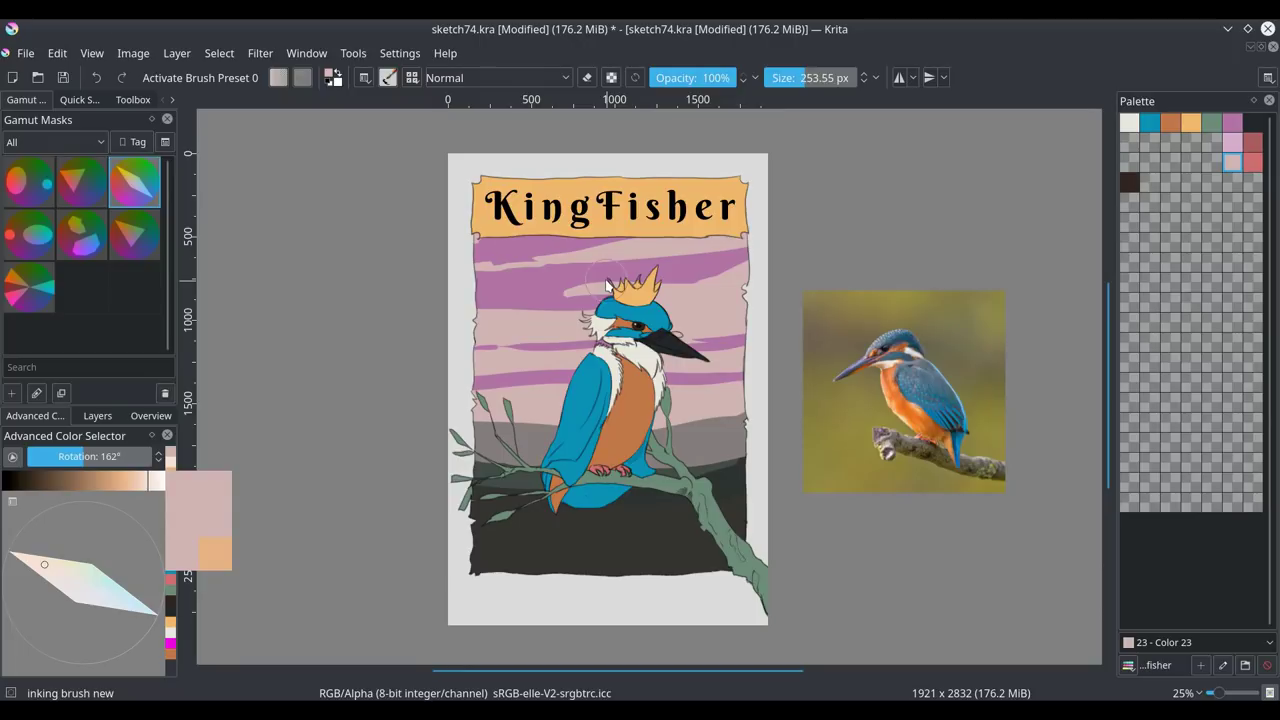
- On the Mellow layer, shade the end of the banner and the crown with a darker light brown mixed from the banner's yellow
{"action": "left_click", "coordinate": [97, 415]}
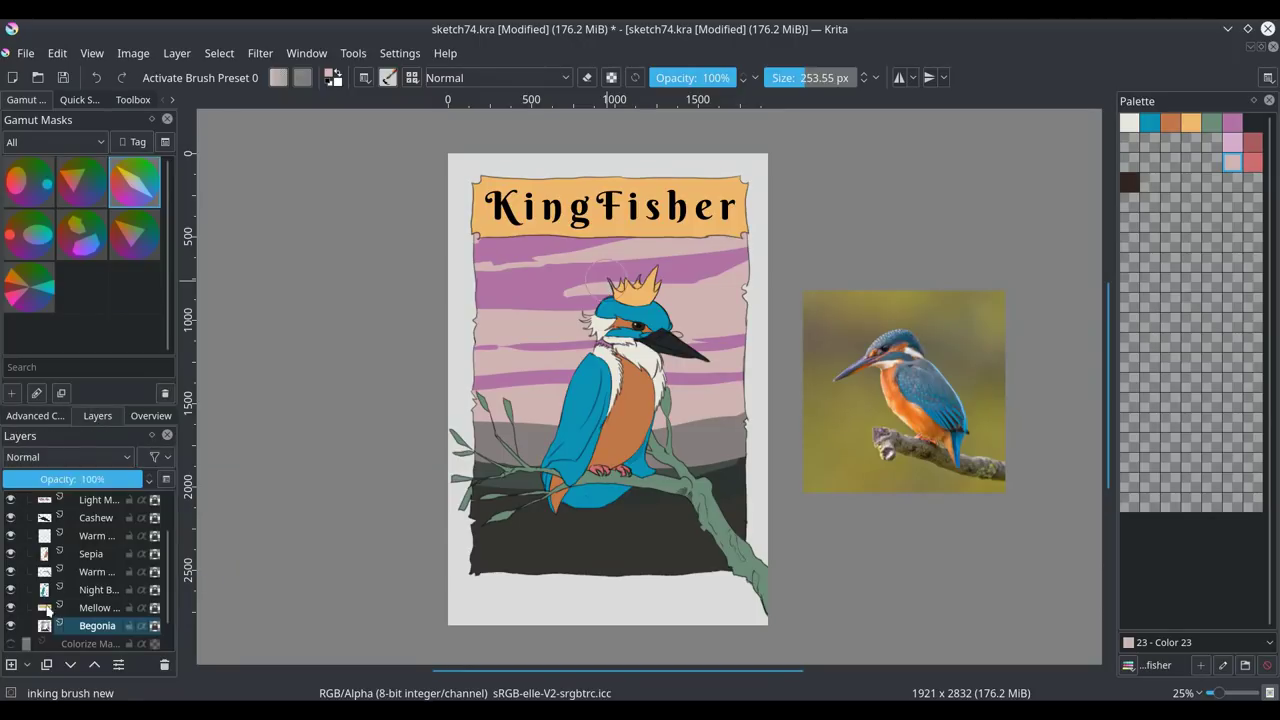
{"action": "left_click", "coordinate": [80, 610]}
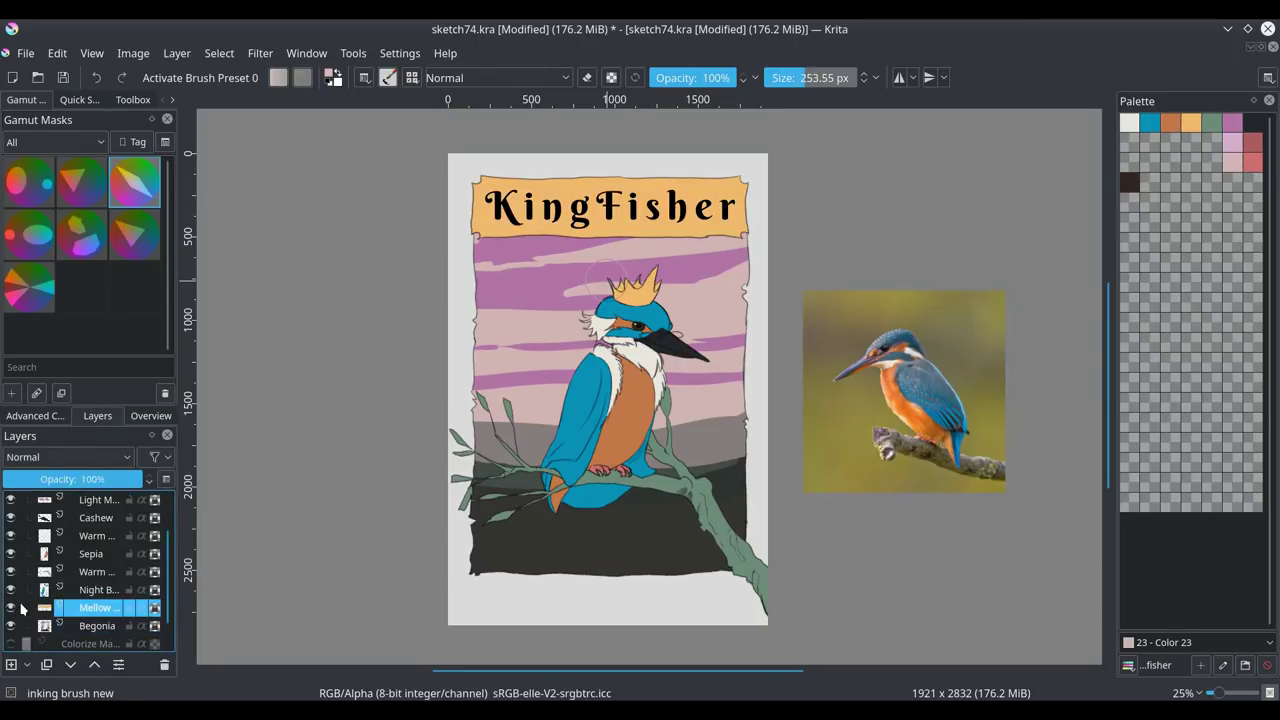
{"action": "left_click", "coordinate": [51, 418]}
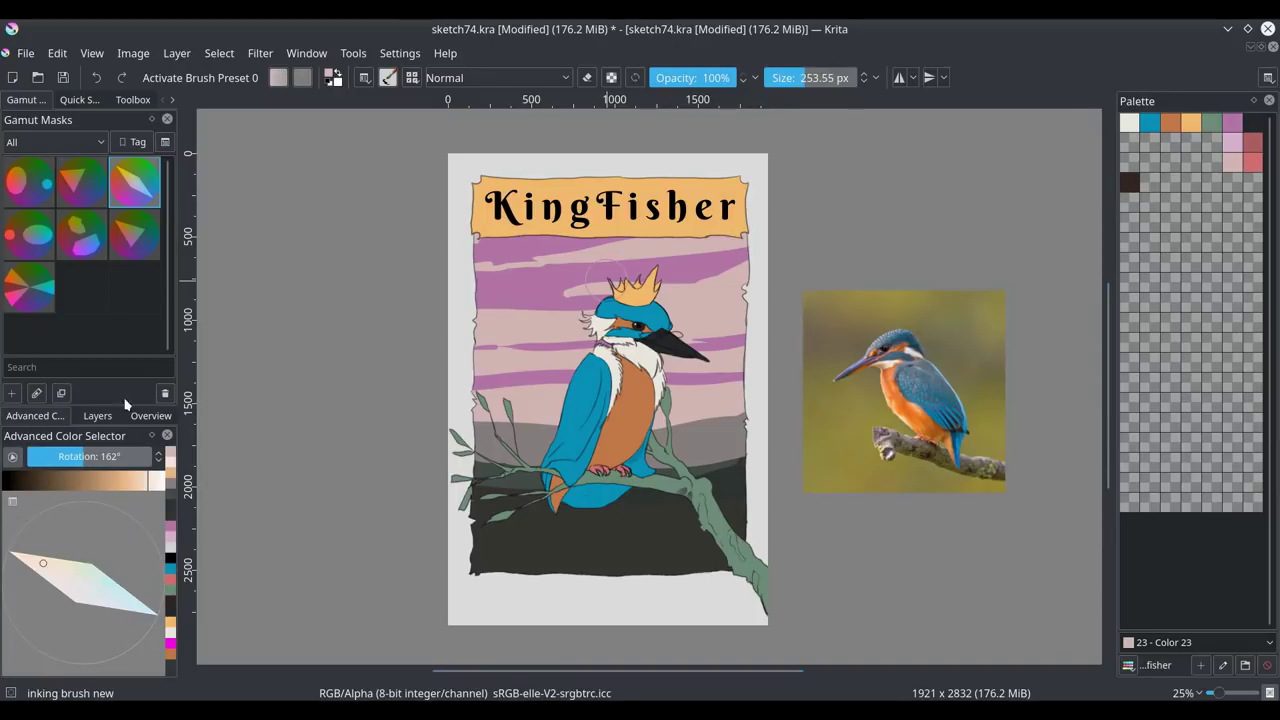
{"action": "left_click", "coordinate": [603, 229], "text": "ctrl"}
{"action": "left_click", "coordinate": [104, 486]}
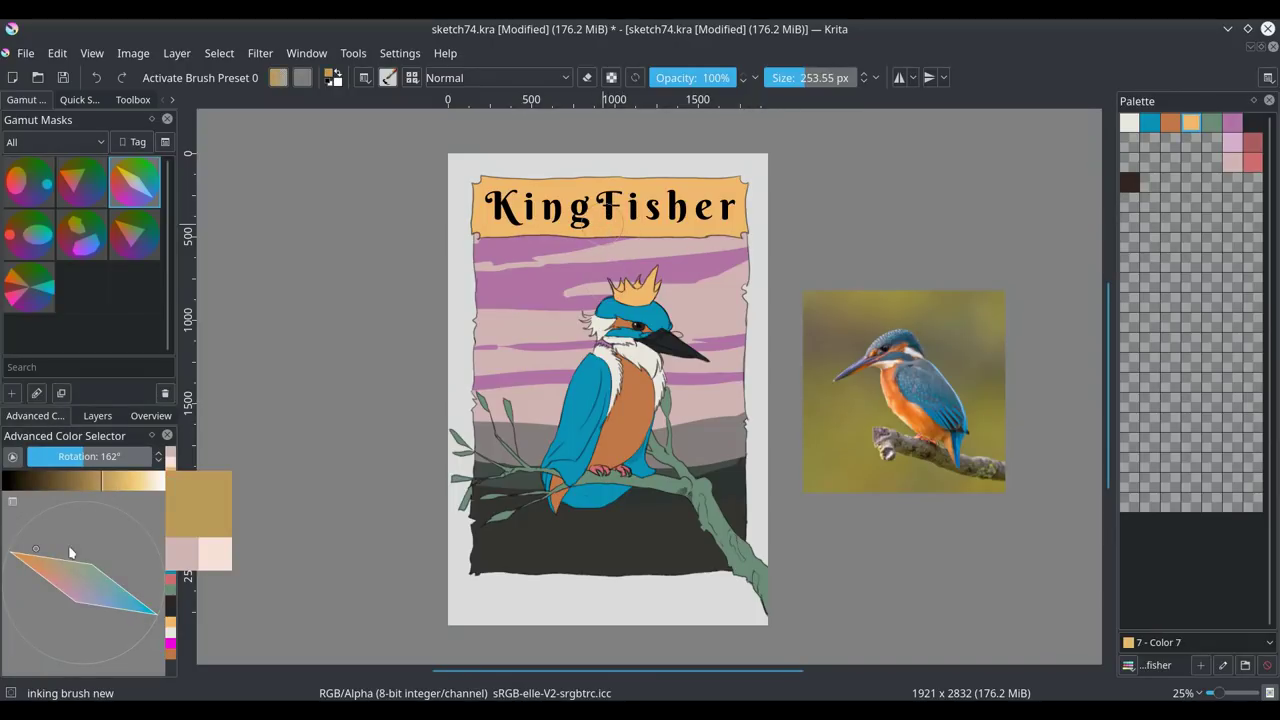
{"action": "left_click", "coordinate": [41, 563]}
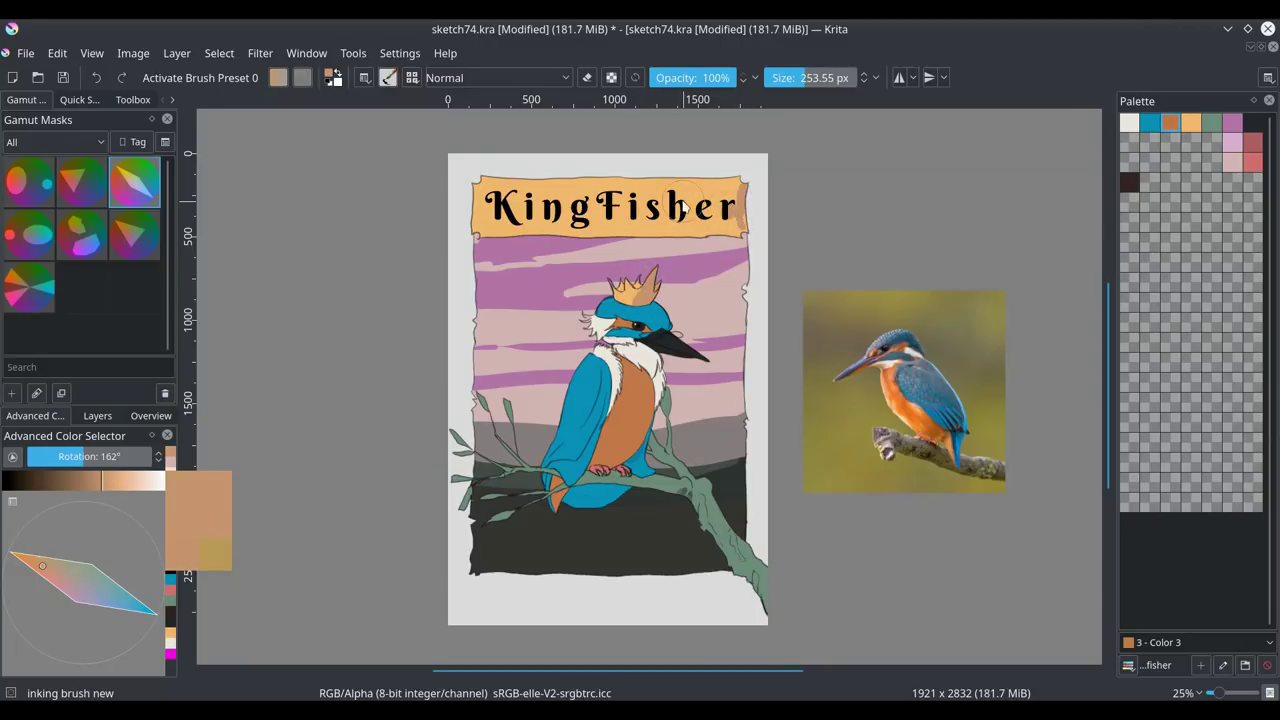
- Mix a darker reddish brown, paint it on the crown's tallest spike, and undo the last stroke
{"action": "left_click_drag", "start_coordinate": [45, 568], "coordinate": [52, 576]}
{"action": "left_click", "coordinate": [77, 477]}
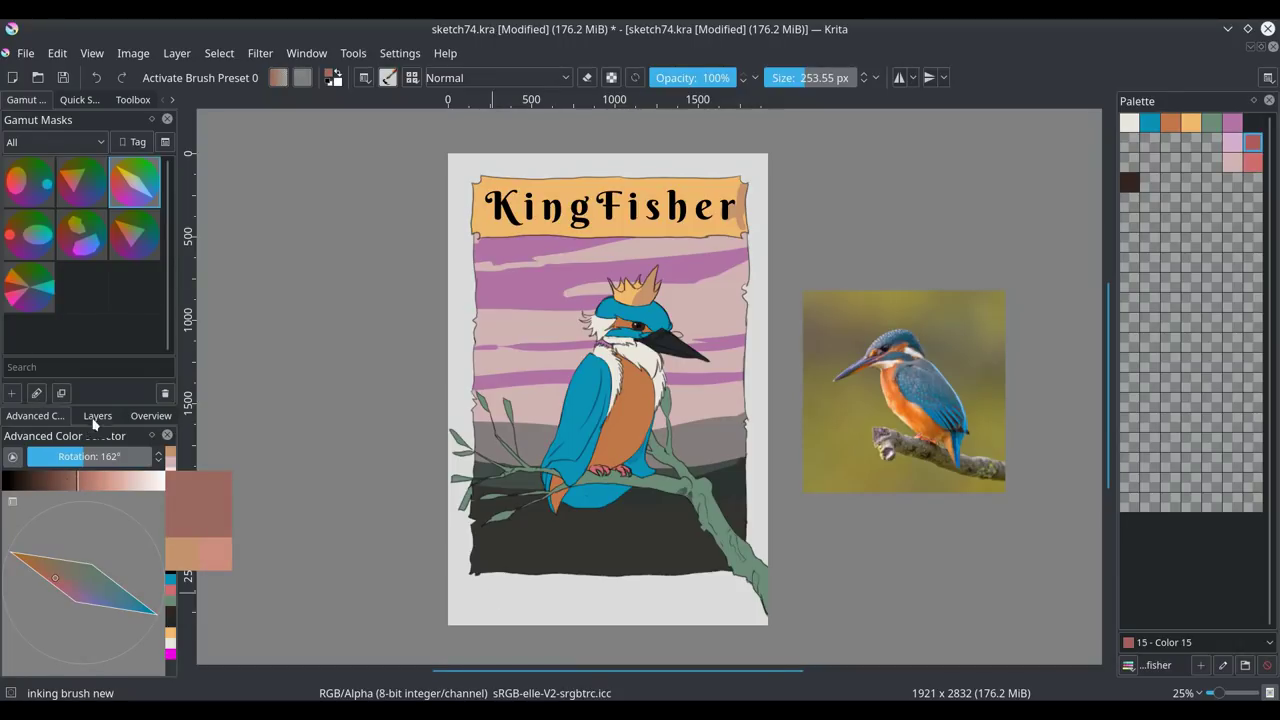
{"action": "left_click", "coordinate": [131, 99]}
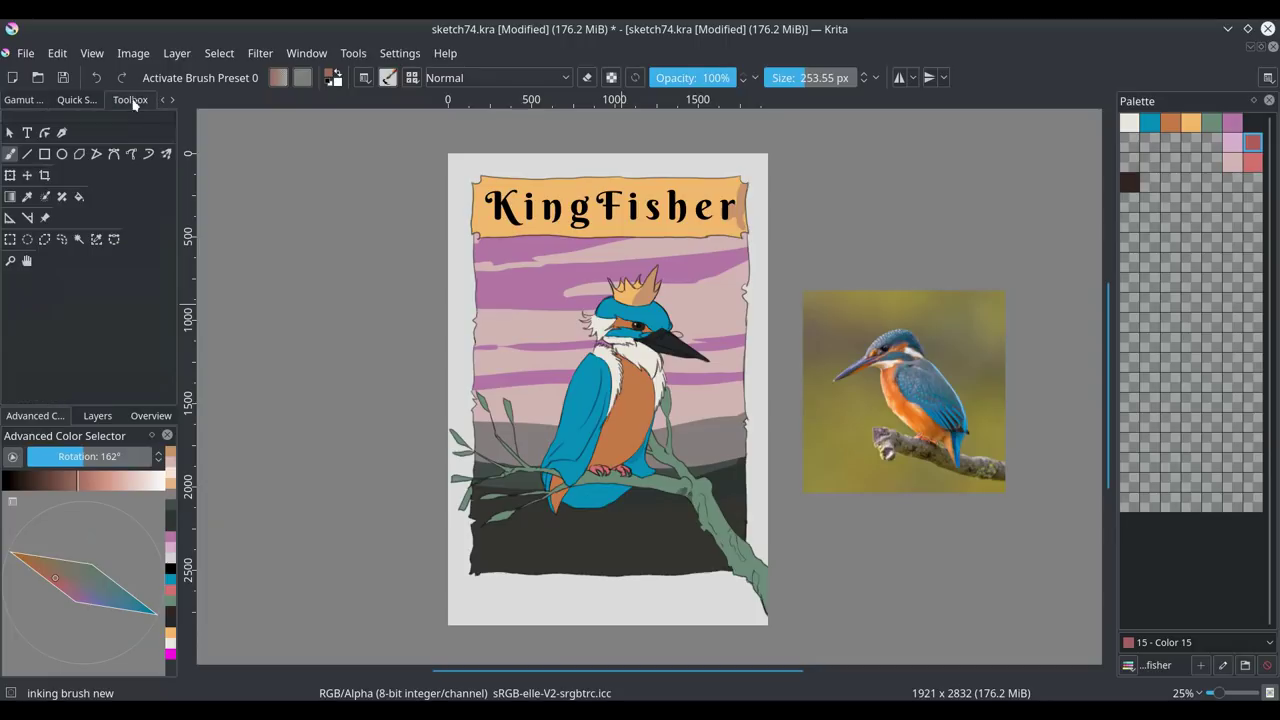
{"action": "left_click", "coordinate": [628, 206], "text": "ctrl"}
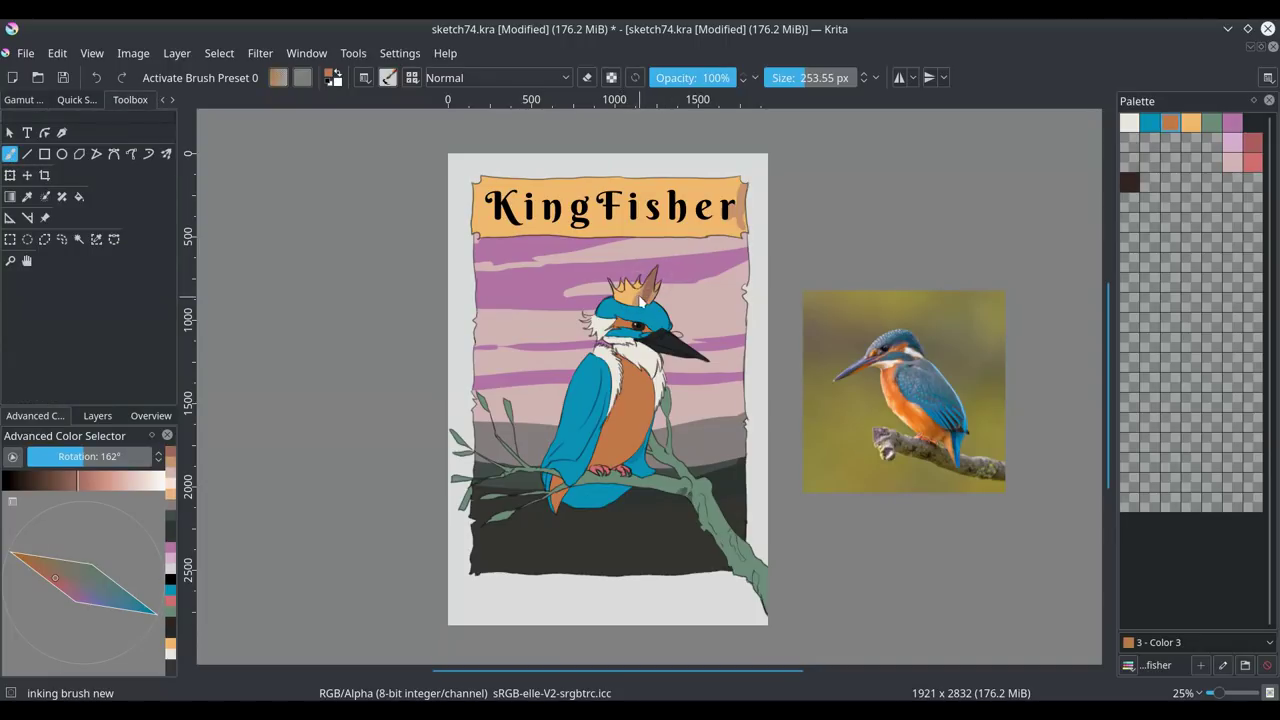
{"action": "left_click_drag", "start_coordinate": [640, 286], "coordinate": [632, 296]}
{"action": "left_click", "coordinate": [648, 284], "text": "ctrl"}
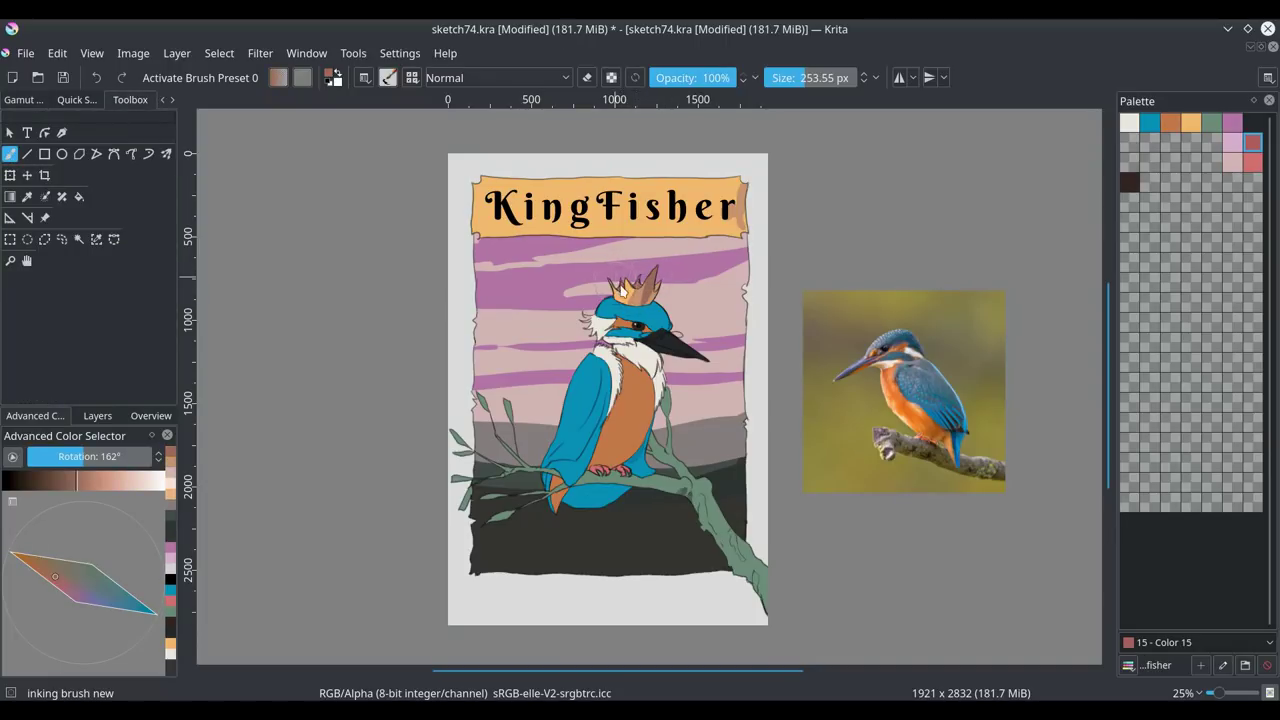
{"action": "key", "text": "ctrl+z"}
- Blend the reddish-brown shadow into the crown with the brush opacity set to 50%
{"action": "left_click", "coordinate": [647, 300], "text": "ctrl"}
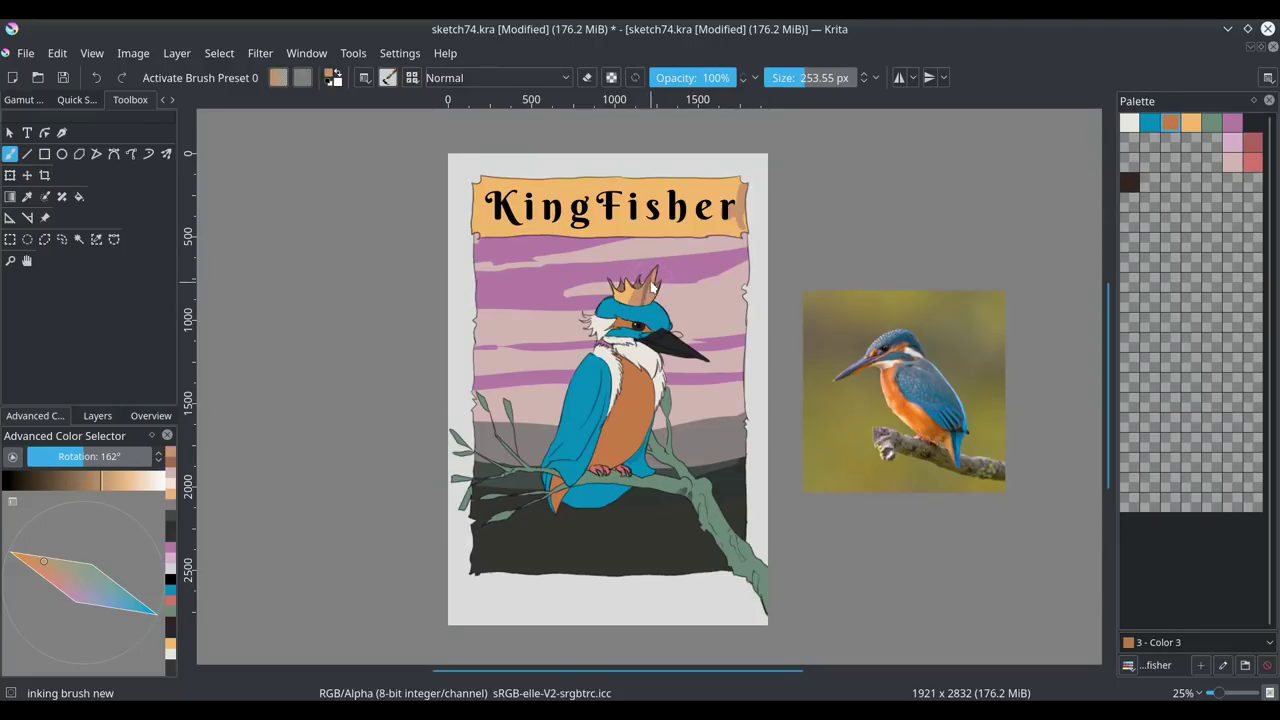
{"action": "left_click", "coordinate": [642, 300], "text": "ctrl"}
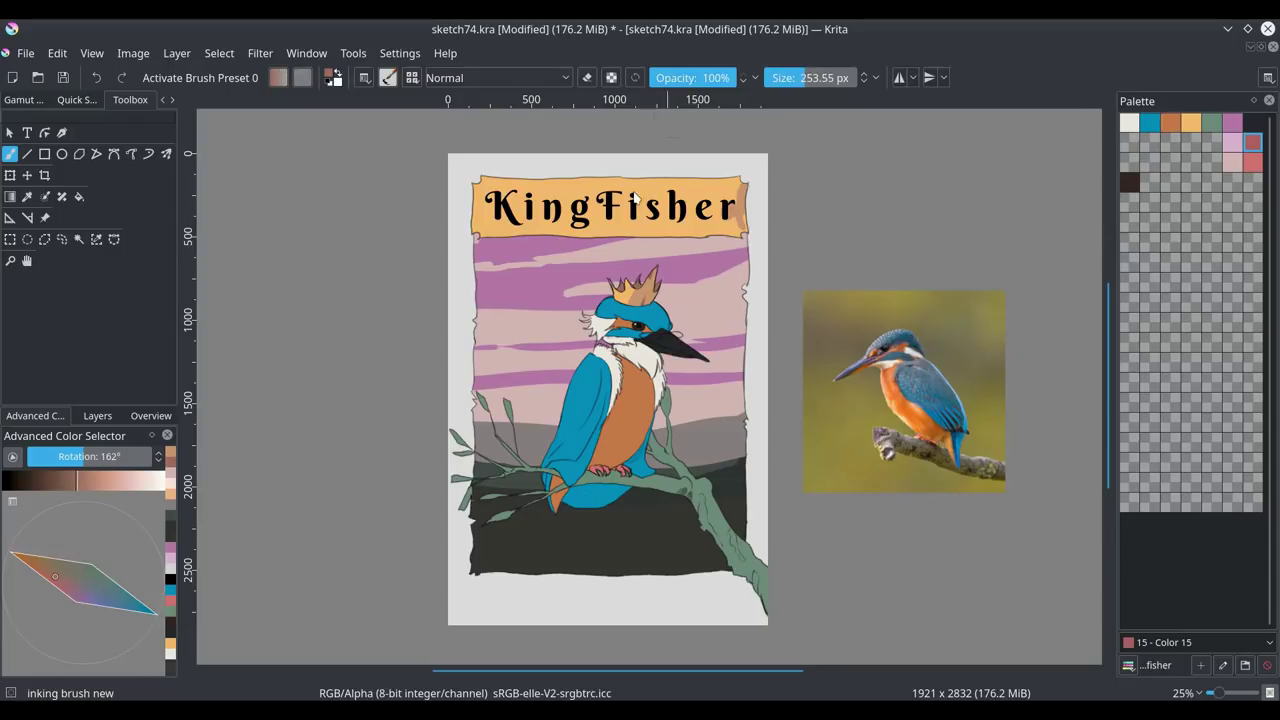
{"action": "left_click", "coordinate": [693, 78]}
{"action": "left_click_drag", "start_coordinate": [591, 648], "coordinate": [596, 648]}
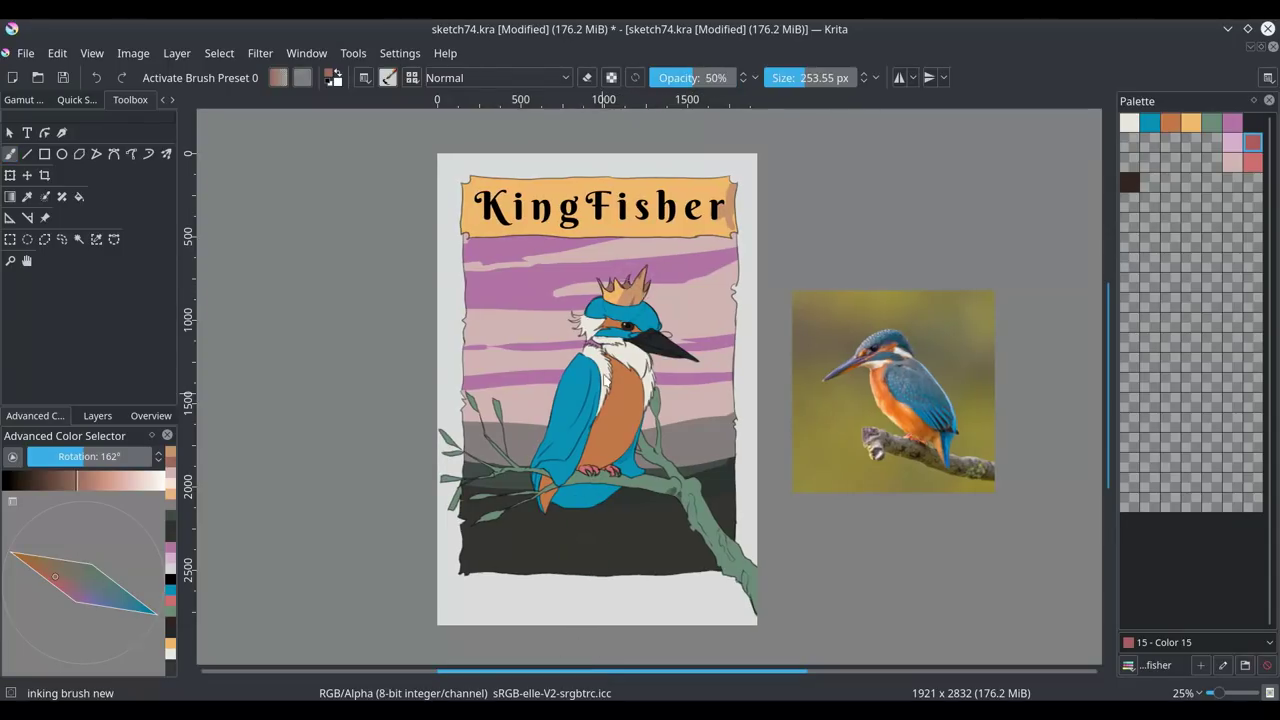
- On the Mellow layer, highlight the crown with a pale cream mixed from the crown's own yellow
{"action": "left_click", "coordinate": [620, 300], "text": "ctrl"}
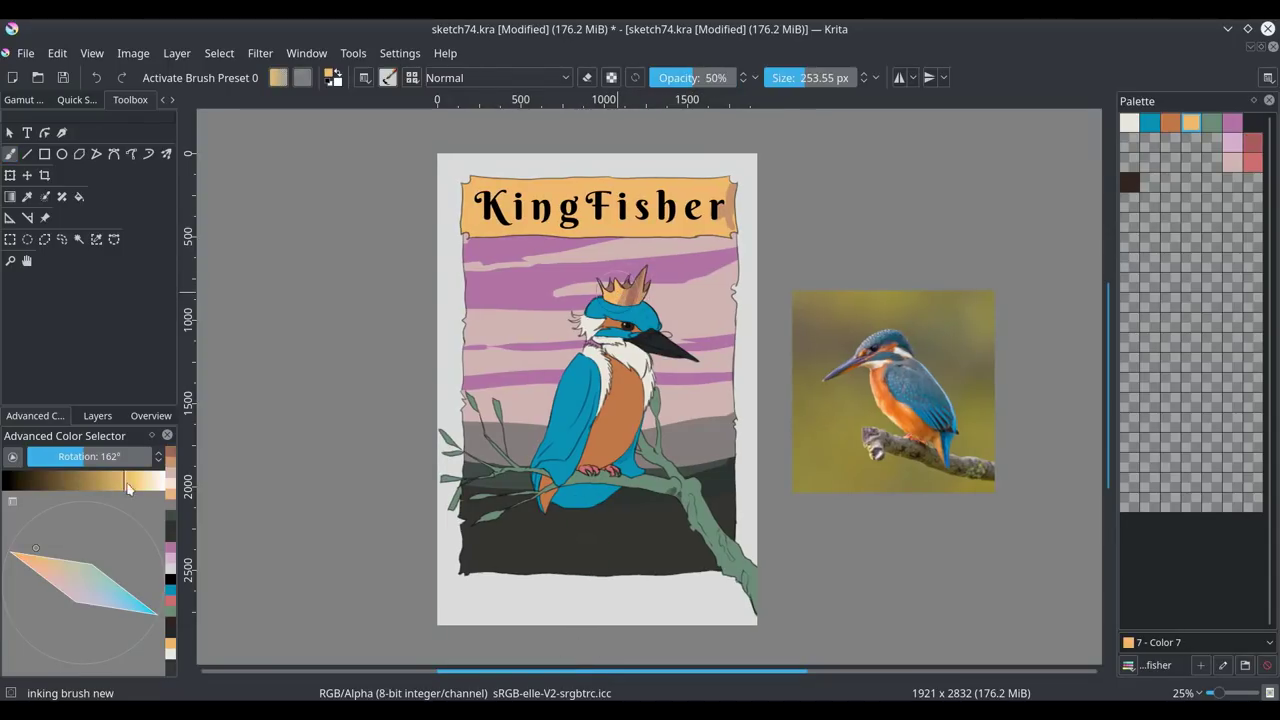
{"action": "left_click_drag", "start_coordinate": [128, 487], "coordinate": [156, 483]}
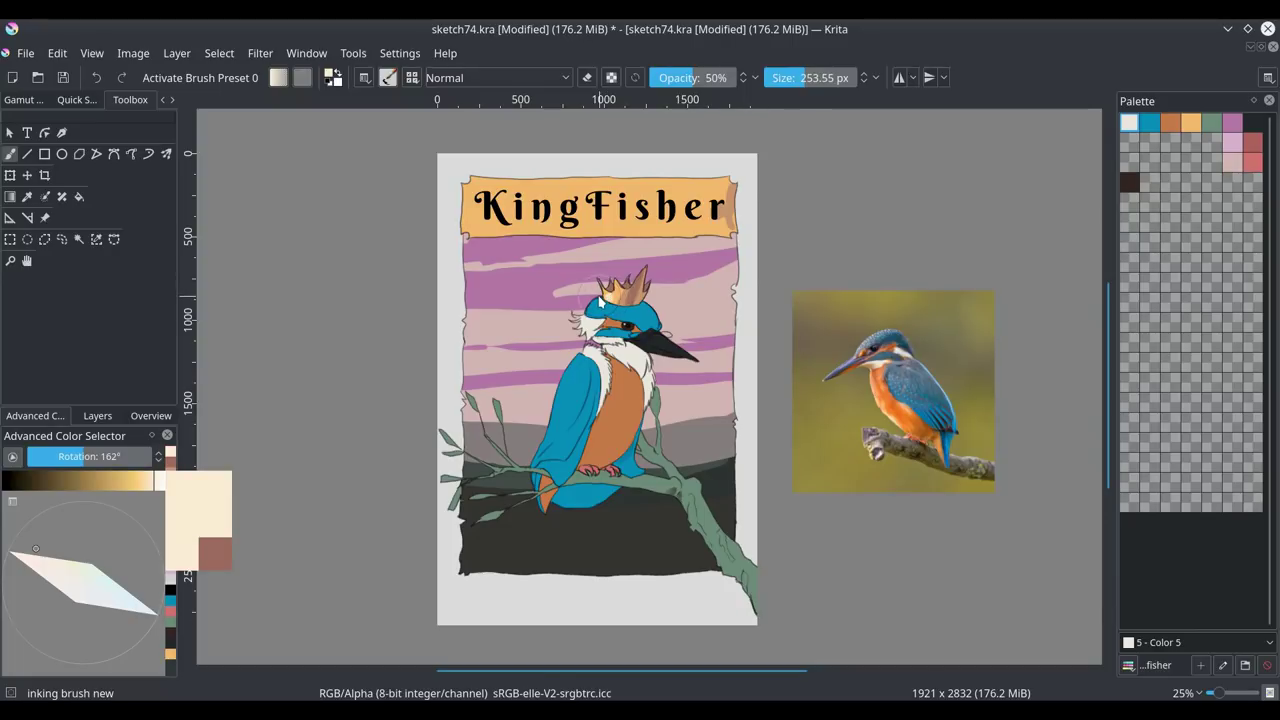
{"action": "left_click", "coordinate": [97, 416]}
{"action": "scroll", "coordinate": [168, 556], "scroll_direction": "up", "scroll_amount": 2}
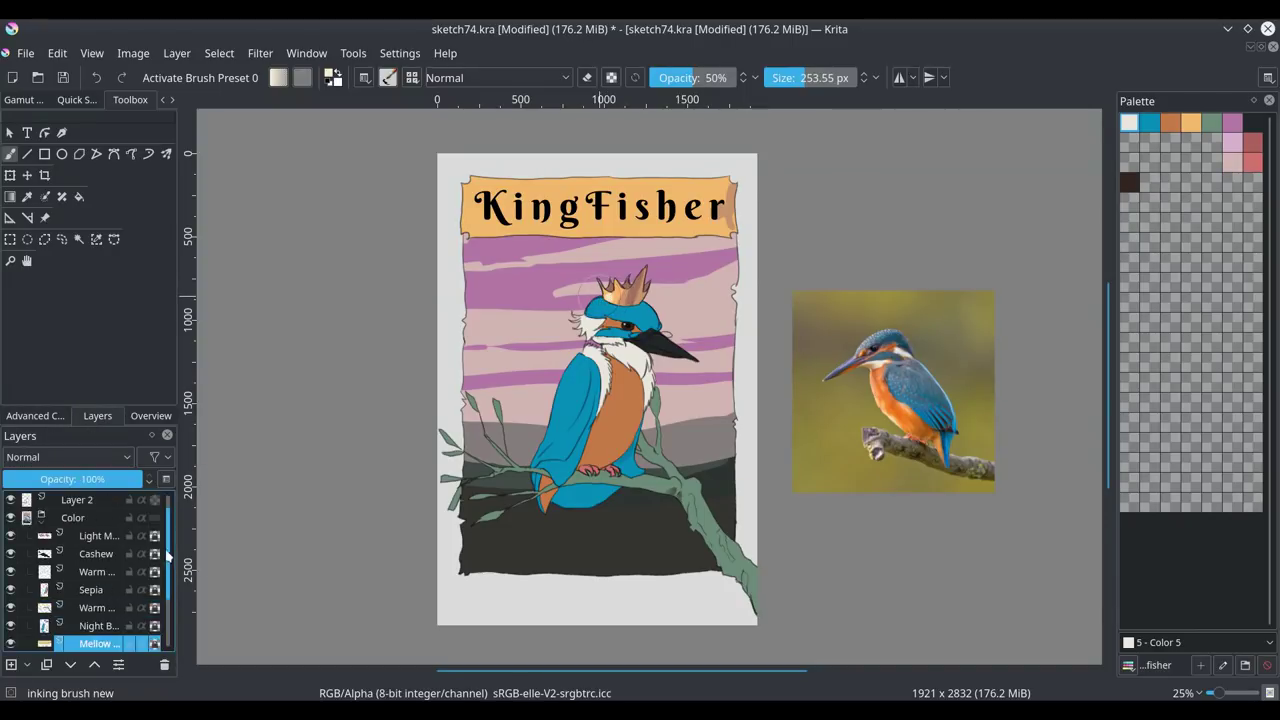
- Sample the crown's shades and arrange cream, yellow, light brown and reddish brown in one palette column
{"action": "left_click", "coordinate": [627, 295], "text": "ctrl"}
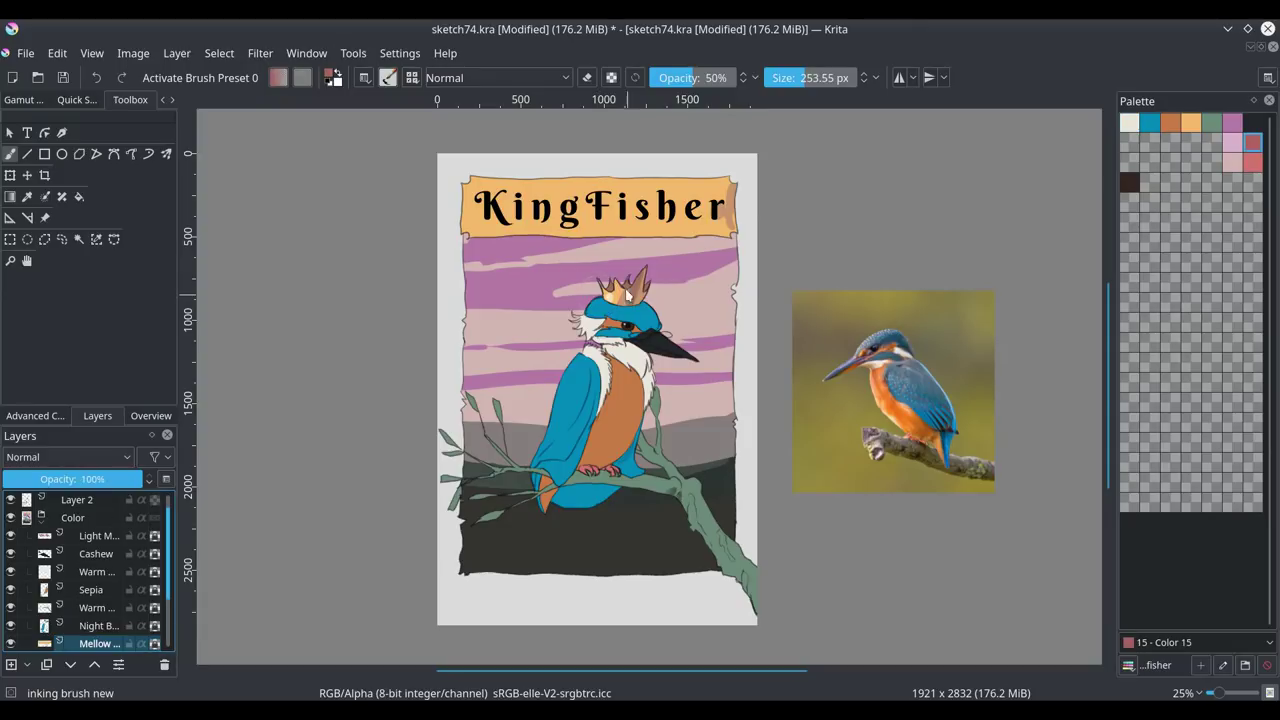
{"action": "left_click", "coordinate": [1191, 143]}
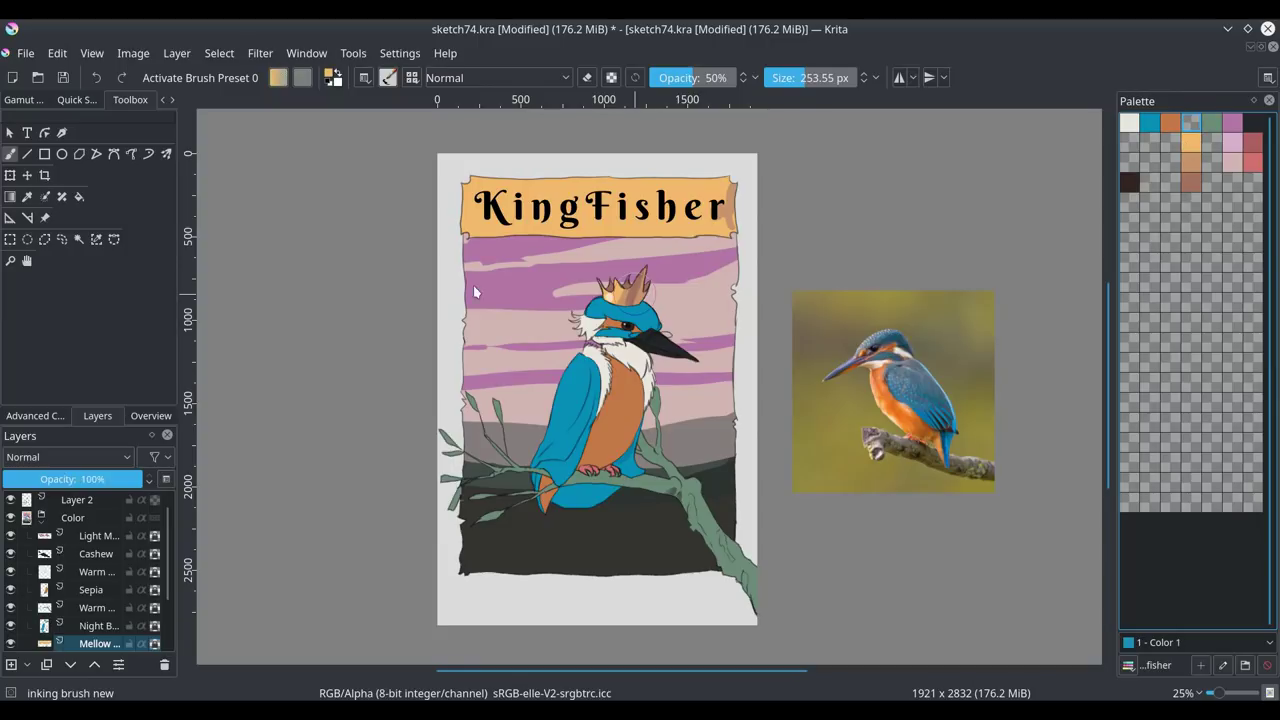
{"action": "left_click", "coordinate": [608, 298], "text": "ctrl"}
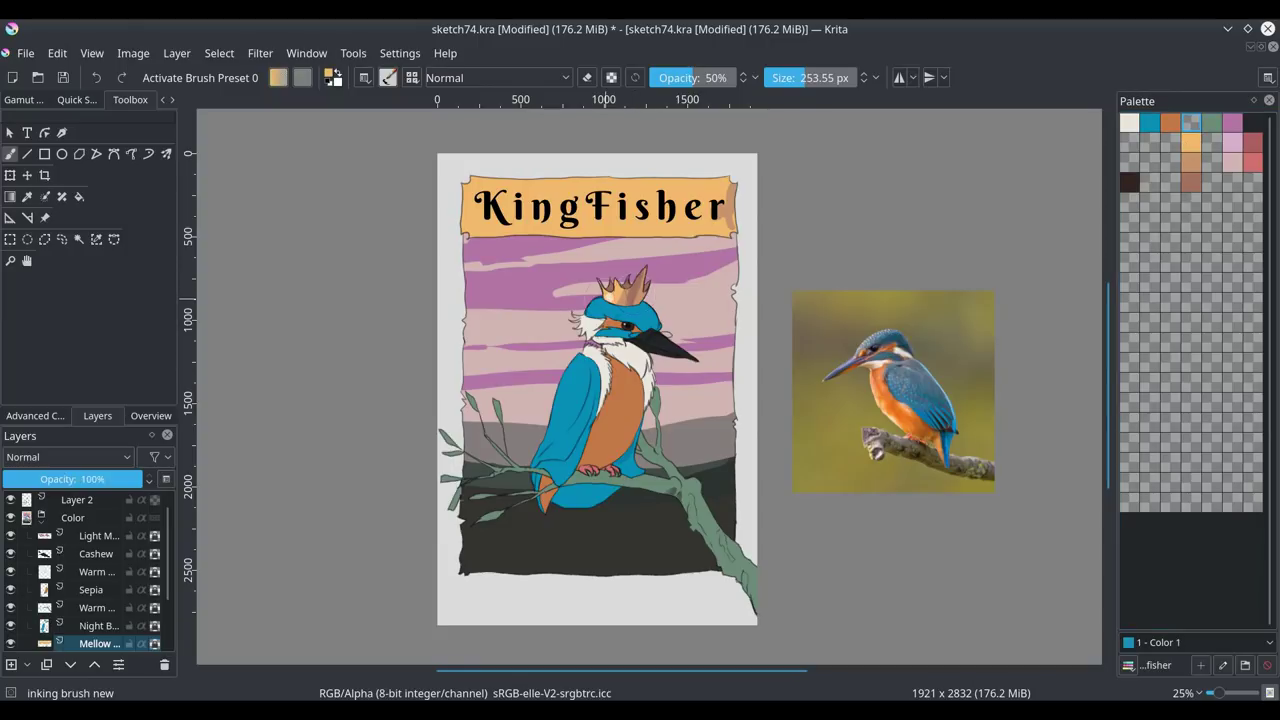
{"action": "left_click", "coordinate": [1186, 123]}
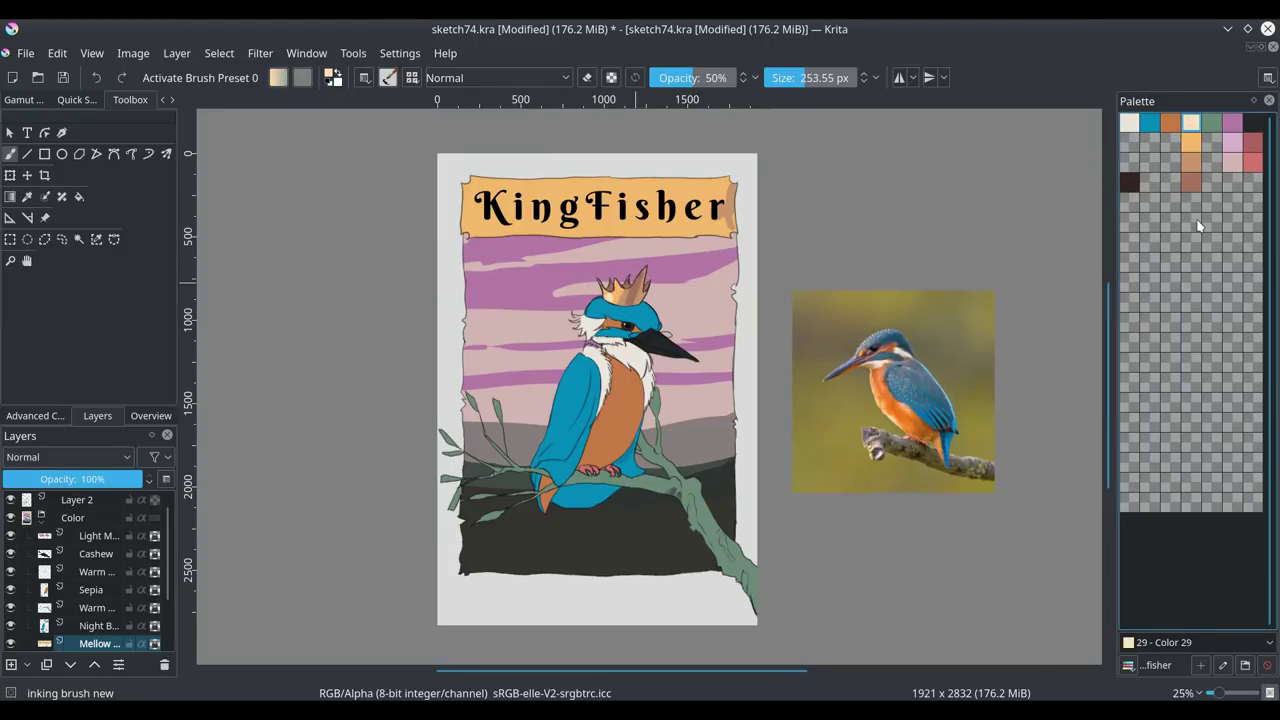
- Name the cream swatch in the palette crown_light and select the yellow crown swatch below it
{"action": "double_click", "coordinate": [1192, 122]}
{"action": "left_click_drag", "start_coordinate": [682, 311], "coordinate": [580, 308]}
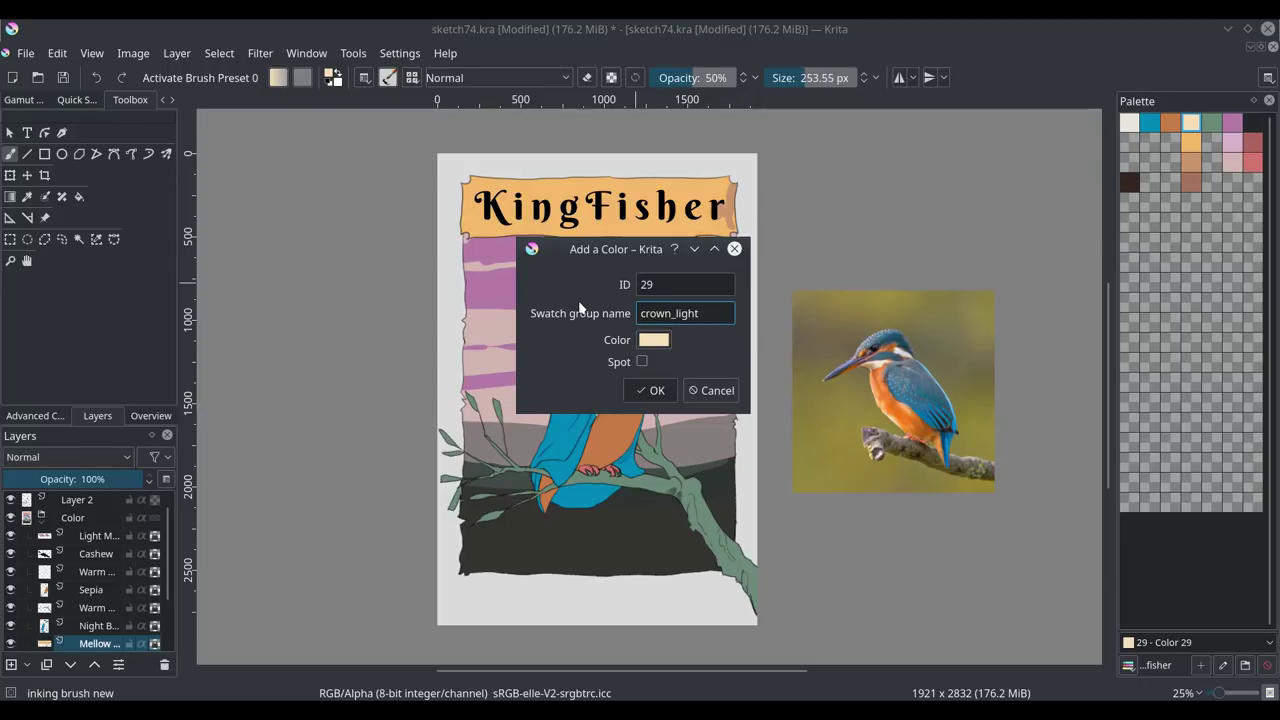
{"action": "left_click", "coordinate": [648, 391]}
{"action": "left_click", "coordinate": [1191, 142]}
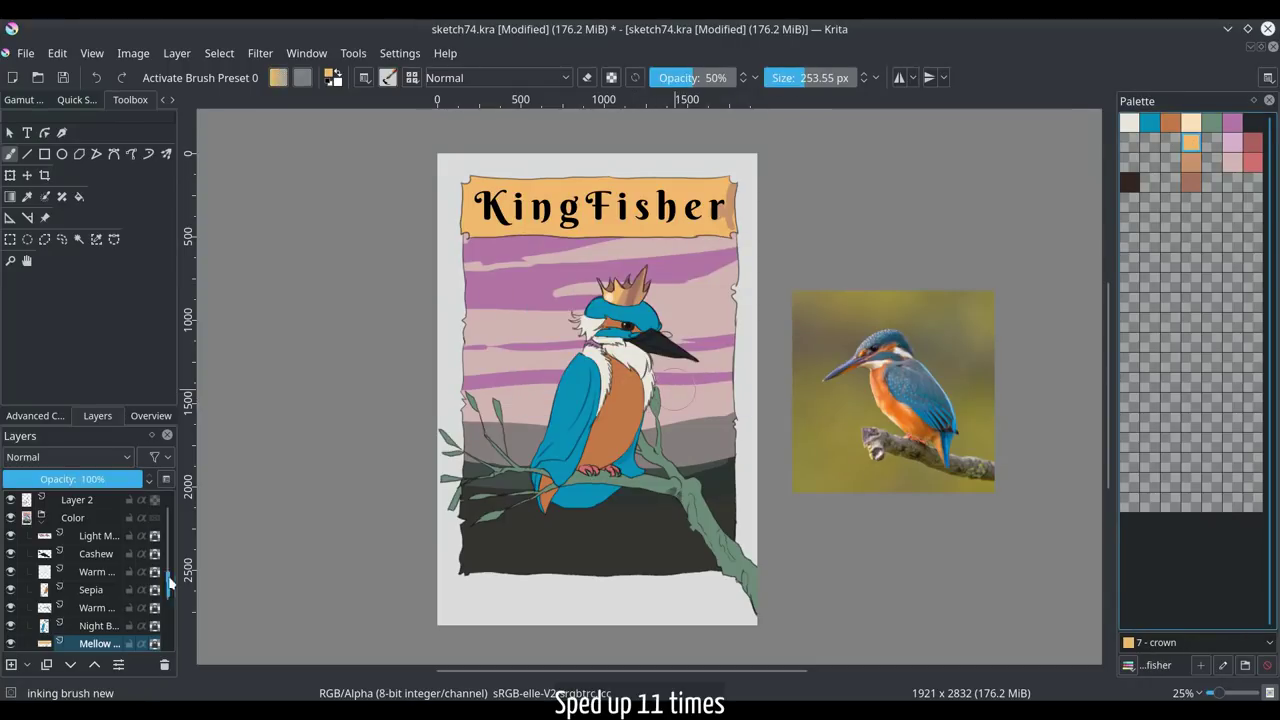
- On the branch's Warm layer, shade the branch with a greyish brown using the Wet Paint brush
{"action": "left_click_drag", "start_coordinate": [169, 583], "coordinate": [169, 587]}
{"action": "left_click", "coordinate": [97, 589]}
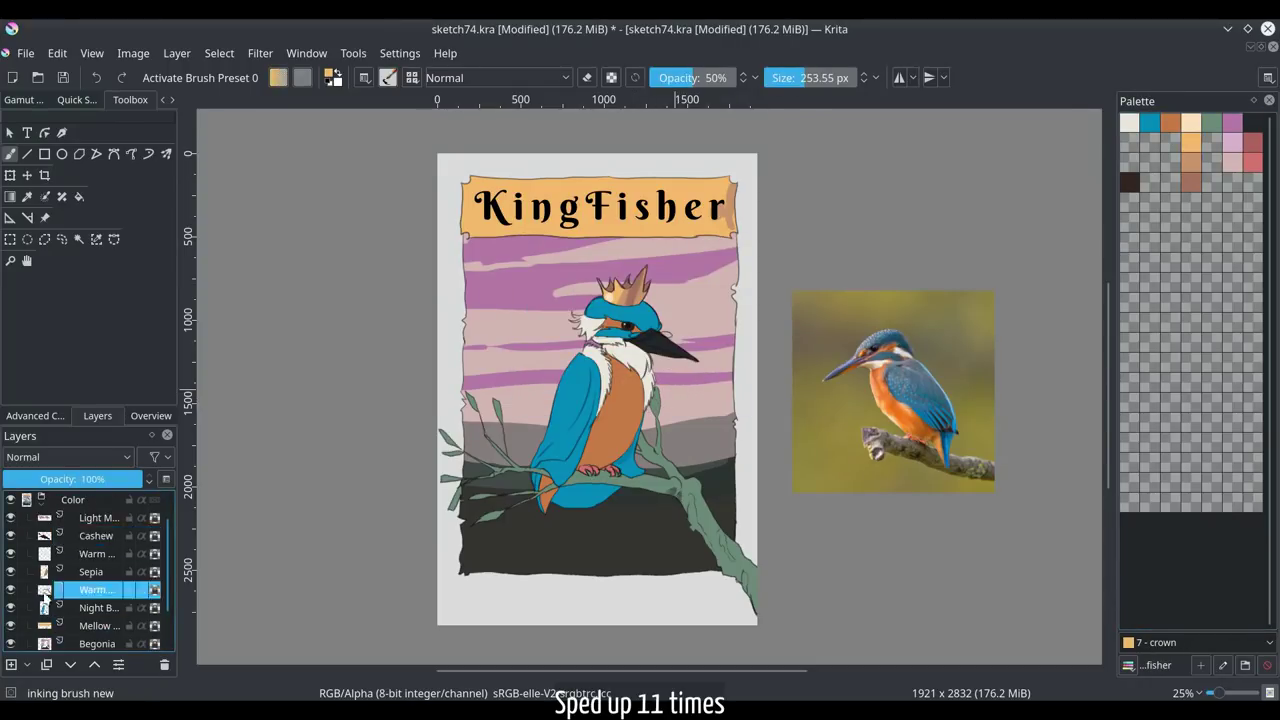
{"action": "left_click", "coordinate": [35, 416]}
{"action": "left_click", "coordinate": [69, 562]}
{"action": "left_click", "coordinate": [68, 578]}
{"action": "left_click_drag", "start_coordinate": [740, 590], "coordinate": [520, 470]}
{"action": "left_click", "coordinate": [411, 77]}
{"action": "left_click", "coordinate": [552, 300]}
- Paint light green highlights on the branch and its leaves with a 30.16 px brush at 50% opacity
{"action": "left_click", "coordinate": [1211, 122]}
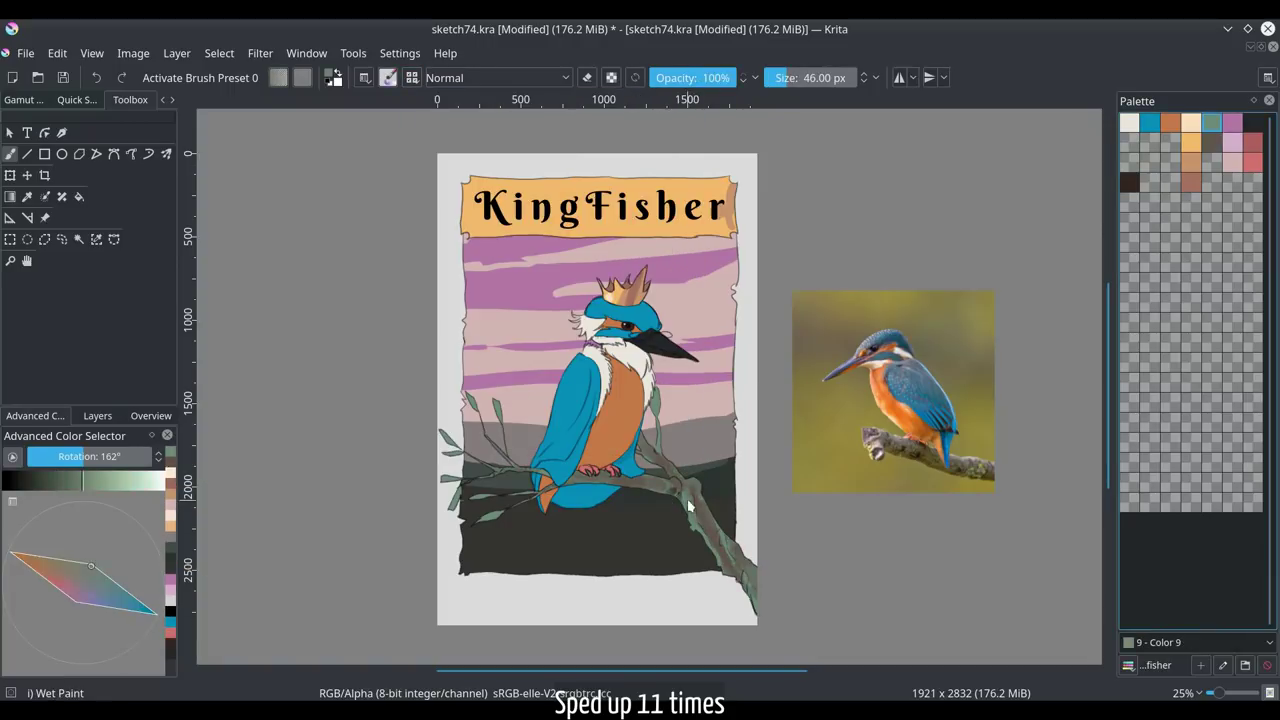
{"action": "left_click", "coordinate": [104, 480]}
{"action": "key", "text": "slash"}
{"action": "key", "text": "bracketleft"}
{"action": "left_click_drag", "start_coordinate": [724, 540], "coordinate": [754, 598]}
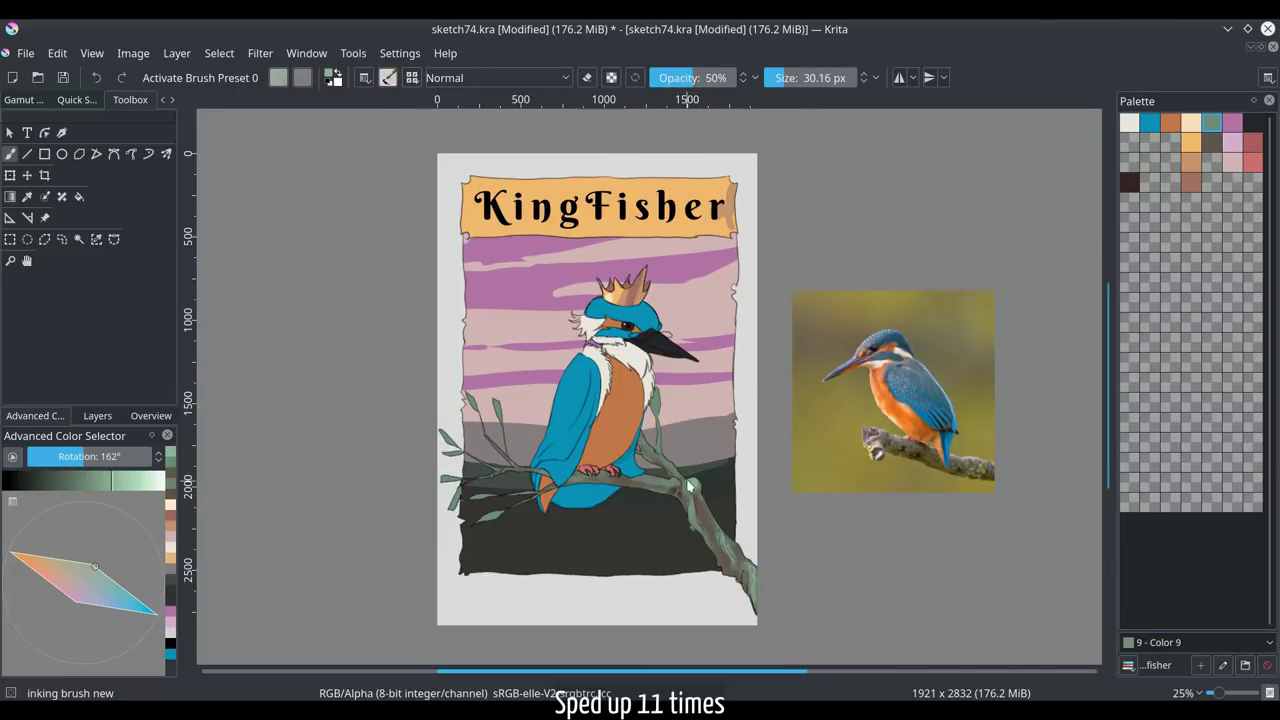
{"action": "left_click_drag", "start_coordinate": [656, 412], "coordinate": [656, 390]}
{"action": "left_click_drag", "start_coordinate": [600, 420], "coordinate": [605, 420]}
{"action": "left_click_drag", "start_coordinate": [646, 480], "coordinate": [680, 482]}
- Mix a bright orange, save it below the orange swatch, and paint it over the belly with a 108.73 px brush
{"action": "left_click", "coordinate": [97, 416]}
{"action": "left_click", "coordinate": [35, 416]}
{"action": "left_click", "coordinate": [40, 563]}
{"action": "left_click", "coordinate": [1170, 142]}
{"action": "left_click", "coordinate": [794, 78]}
{"action": "left_click_drag", "start_coordinate": [628, 380], "coordinate": [602, 462]}
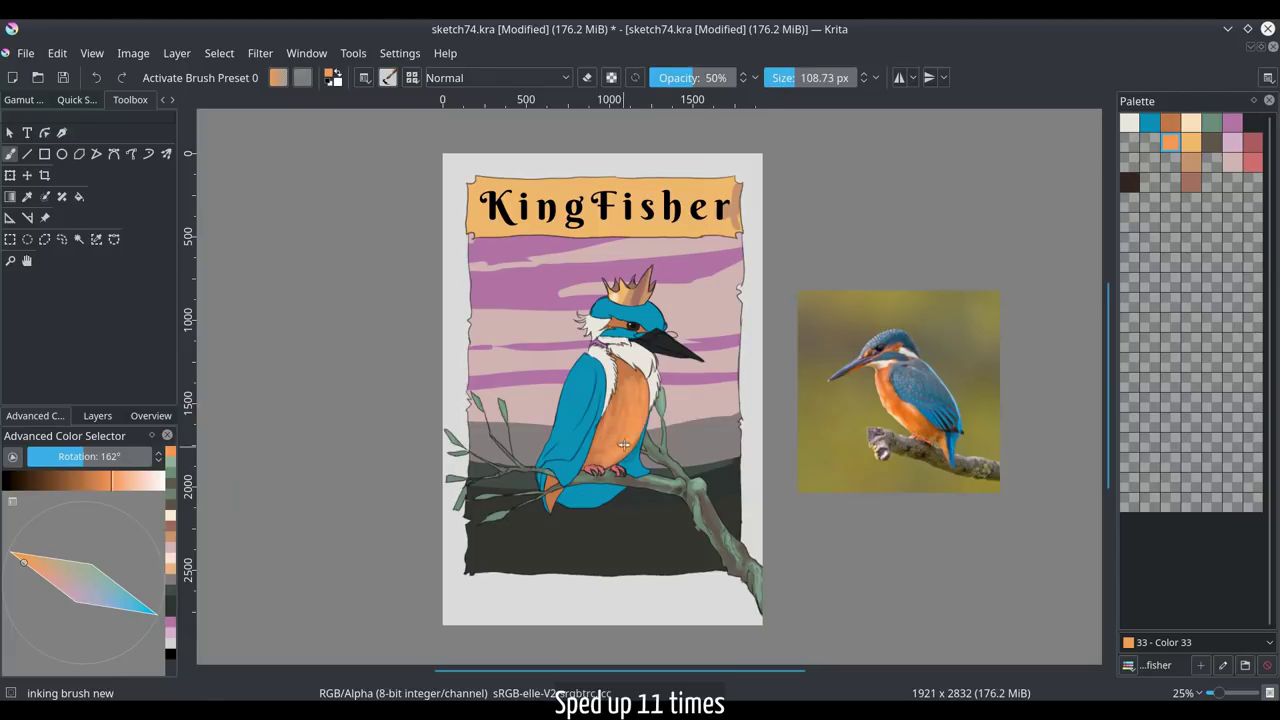
- Save a pinkish red swatch below the oranges and shade the belly's edges with the Wet Paint brush
{"action": "left_click", "coordinate": [411, 77]}
{"action": "left_click", "coordinate": [54, 585]}
{"action": "left_click", "coordinate": [1170, 162]}
{"action": "left_click", "coordinate": [1170, 142]}
- Rework the crown's yellow swatch in the palette and keep a tan swatch lower in the same column
{"action": "left_click", "coordinate": [1191, 142]}
{"action": "left_click", "coordinate": [34, 558]}
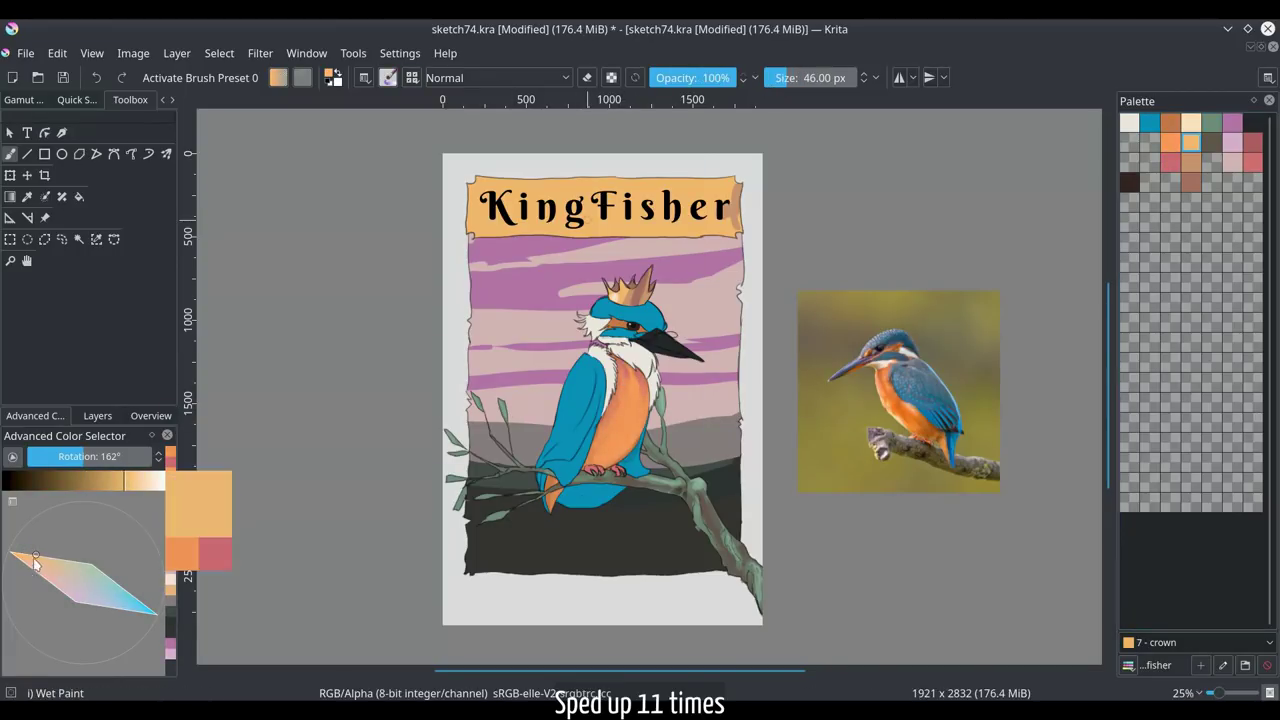
{"action": "double_click", "coordinate": [1187, 141]}
{"action": "left_click", "coordinate": [649, 389]}
{"action": "left_click", "coordinate": [714, 440]}
{"action": "left_click_drag", "start_coordinate": [1191, 222], "coordinate": [1191, 143]}
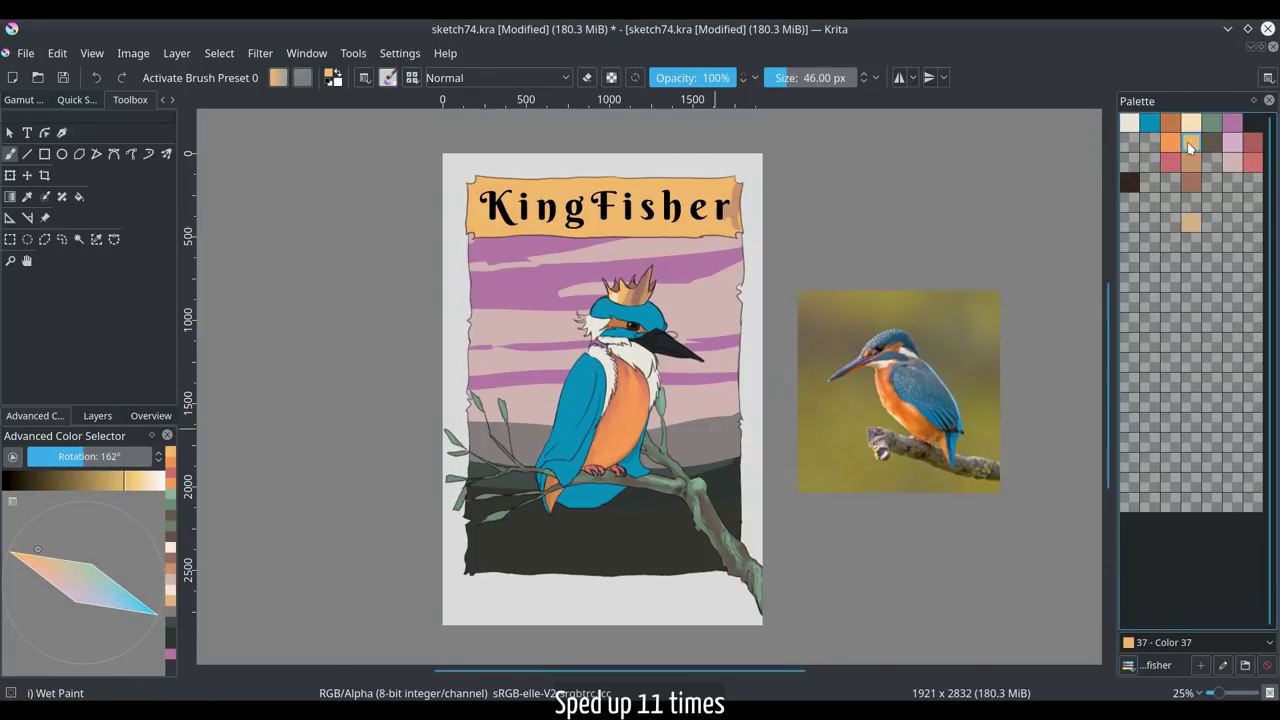
- Paint light peach highlights on the orange tail tip and down the belly
{"action": "left_click", "coordinate": [97, 416]}
{"action": "left_click", "coordinate": [35, 416]}
{"action": "left_click", "coordinate": [147, 481]}
{"action": "left_click", "coordinate": [136, 481]}
{"action": "left_click_drag", "start_coordinate": [553, 492], "coordinate": [556, 508]}
{"action": "left_click_drag", "start_coordinate": [636, 390], "coordinate": [609, 472]}
- Add feather strokes to the breast with oranges sampled from it, using a 30.46 px brush
{"action": "left_click", "coordinate": [772, 78]}
{"action": "left_click", "coordinate": [785, 78]}
{"action": "left_click", "coordinate": [620, 380], "text": "ctrl"}
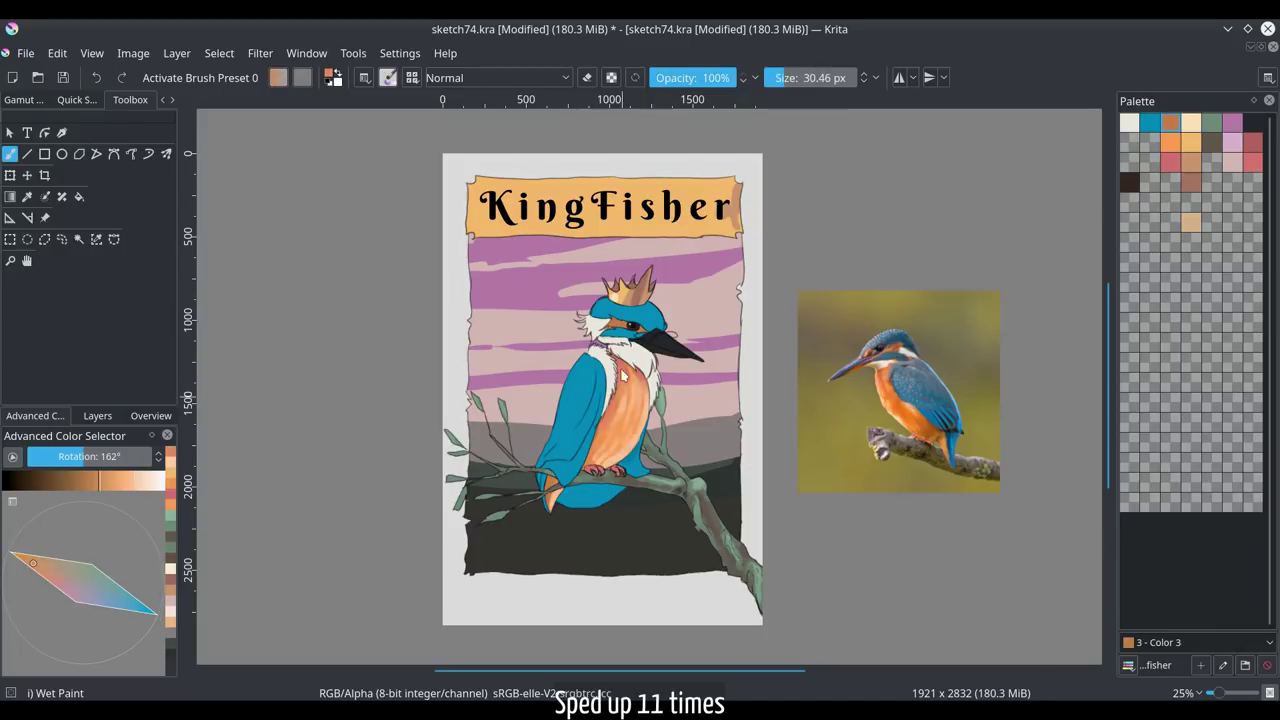
{"action": "left_click_drag", "start_coordinate": [620, 372], "coordinate": [640, 414]}
{"action": "left_click", "coordinate": [630, 400], "text": "ctrl"}
- Shade the orange patch around the bird's eye with the pinkish red swatch
{"action": "left_click", "coordinate": [1170, 162]}
{"action": "left_click", "coordinate": [1150, 122]}
{"action": "left_click_drag", "start_coordinate": [612, 322], "coordinate": [650, 318]}
- Switch to the Night B layer and save a mixed medium blue below the blue swatch
{"action": "left_click", "coordinate": [100, 602]}
{"action": "left_click", "coordinate": [80, 481]}
{"action": "left_click", "coordinate": [97, 416]}
{"action": "left_click", "coordinate": [35, 416]}
{"action": "left_click", "coordinate": [1150, 142]}
- Mix a dark indigo, save it as a swatch, and shade the wing's lower part and the blue underside
{"action": "left_click", "coordinate": [49, 481]}
{"action": "left_click", "coordinate": [1150, 162]}
{"action": "left_click_drag", "start_coordinate": [598, 418], "coordinate": [566, 482]}
{"action": "mouse_move", "coordinate": [642, 436]}
{"action": "left_mouse_down"}
{"action": "mouse_move", "coordinate": [628, 482]}
{"action": "mouse_move", "coordinate": [558, 500]}
{"action": "left_mouse_up"}
- Paint and blend mid-tone blues into the upper wing with colours sampled from it
{"action": "left_click", "coordinate": [790, 78]}
{"action": "left_click", "coordinate": [71, 481]}
{"action": "left_click_drag", "start_coordinate": [592, 364], "coordinate": [574, 426]}
{"action": "left_click", "coordinate": [566, 430], "text": "ctrl"}
{"action": "left_click_drag", "start_coordinate": [592, 370], "coordinate": [572, 408]}
{"action": "left_click", "coordinate": [580, 406], "text": "ctrl"}
- Save slate blue and bright cyan-blue swatches and dot bright blue spots on the wing with a smaller brush
{"action": "left_click", "coordinate": [785, 78]}
{"action": "left_click", "coordinate": [1150, 202]}
{"action": "left_click", "coordinate": [1150, 182]}
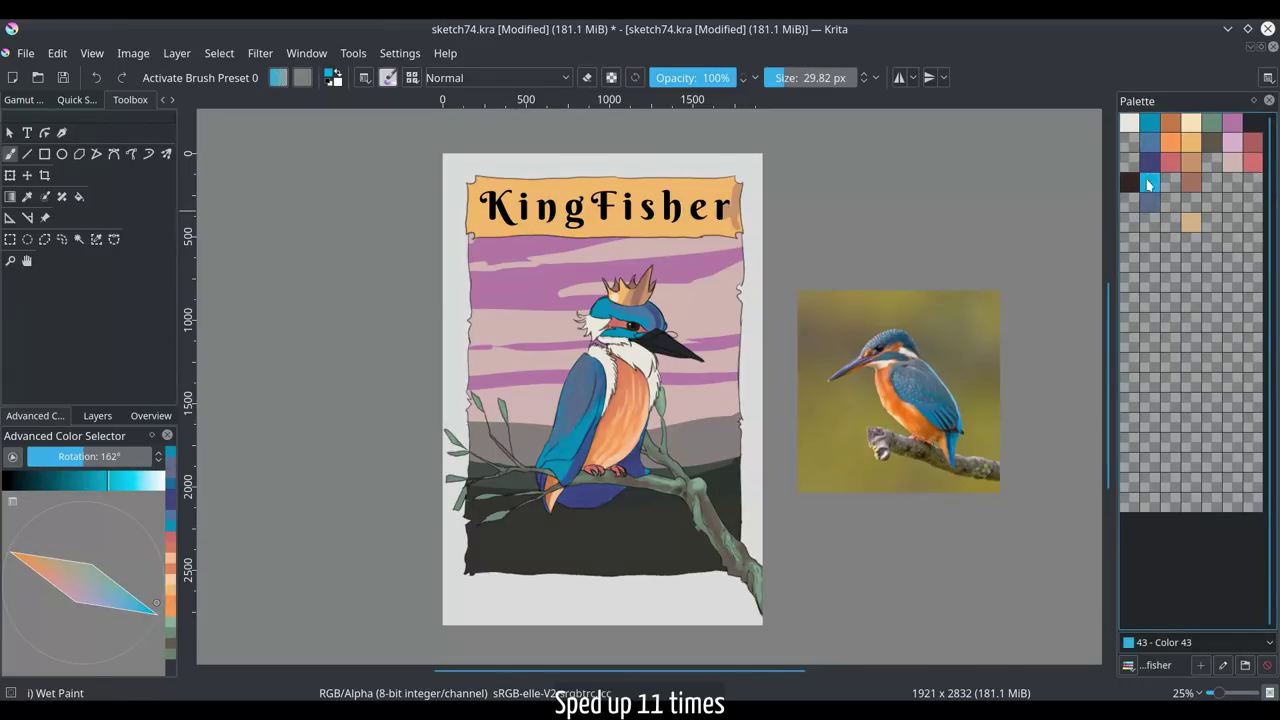
{"action": "left_click", "coordinate": [589, 390]}
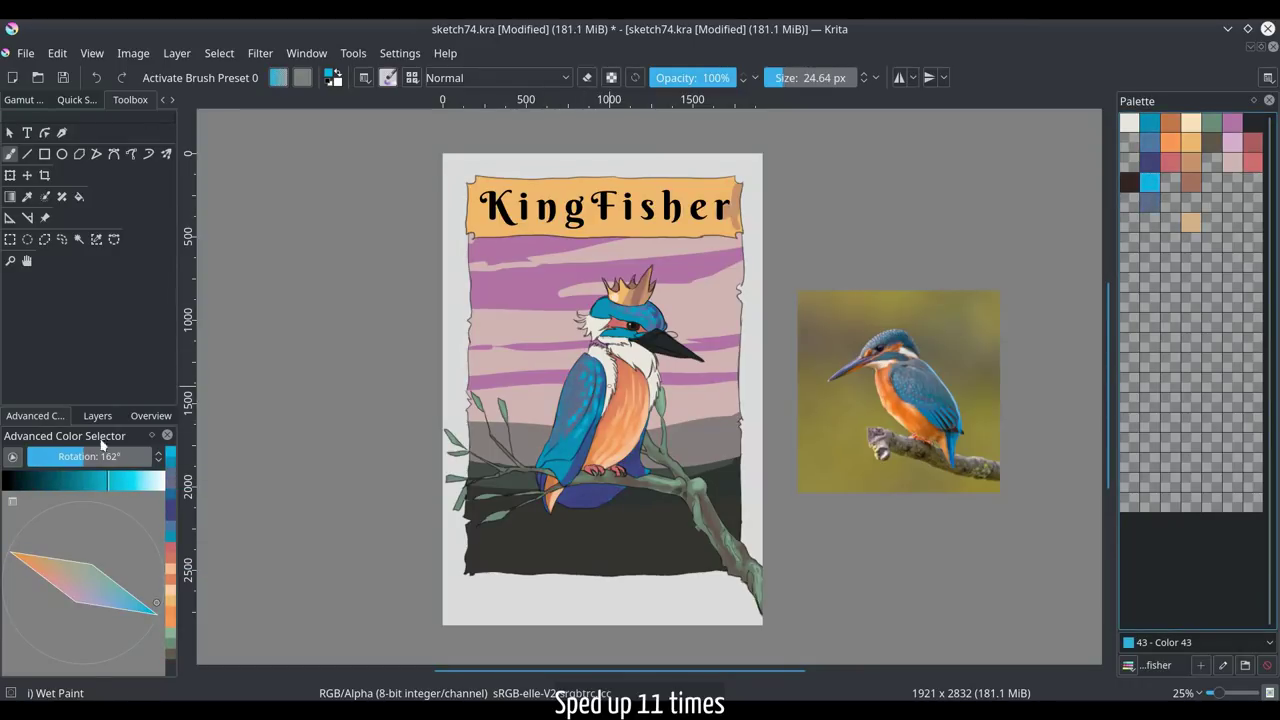
- Shade the white feathers around the neck with a soft brown
{"action": "left_click", "coordinate": [618, 380], "text": "ctrl"}
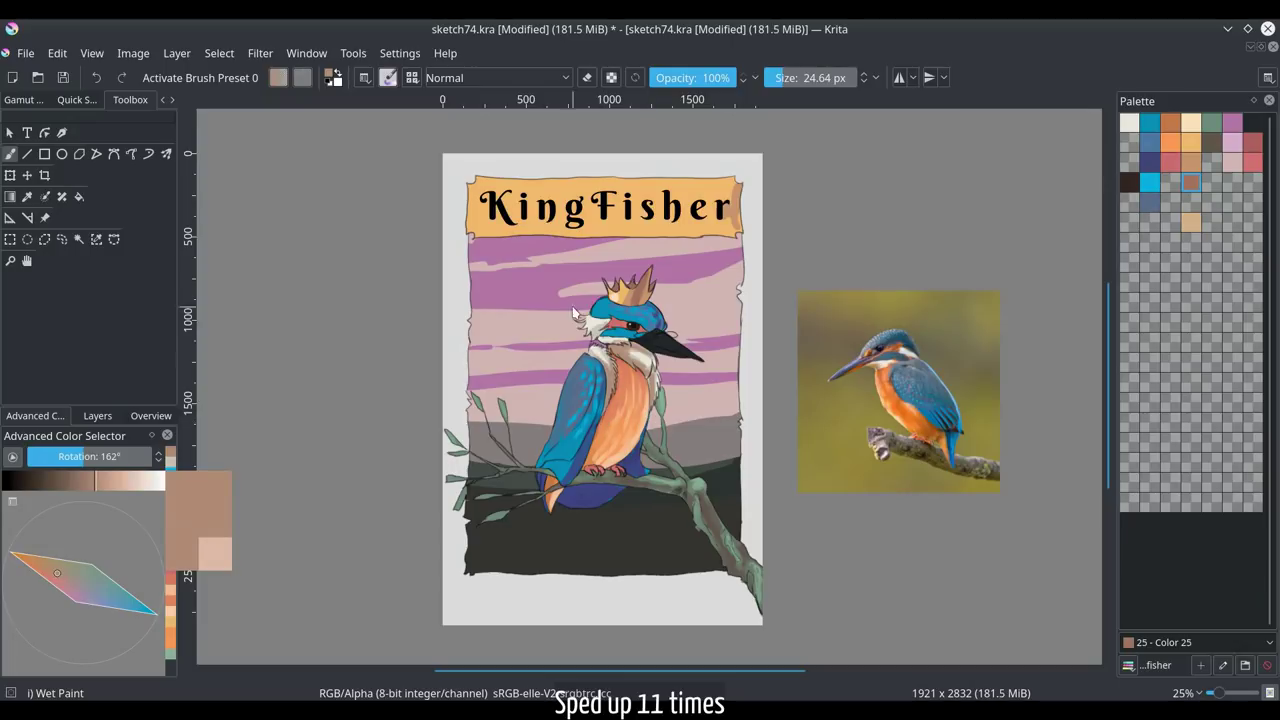
- Shade the beak with a sampled dark slate and touch up the bird's claws with a dark red
{"action": "left_click", "coordinate": [672, 343], "text": "ctrl"}
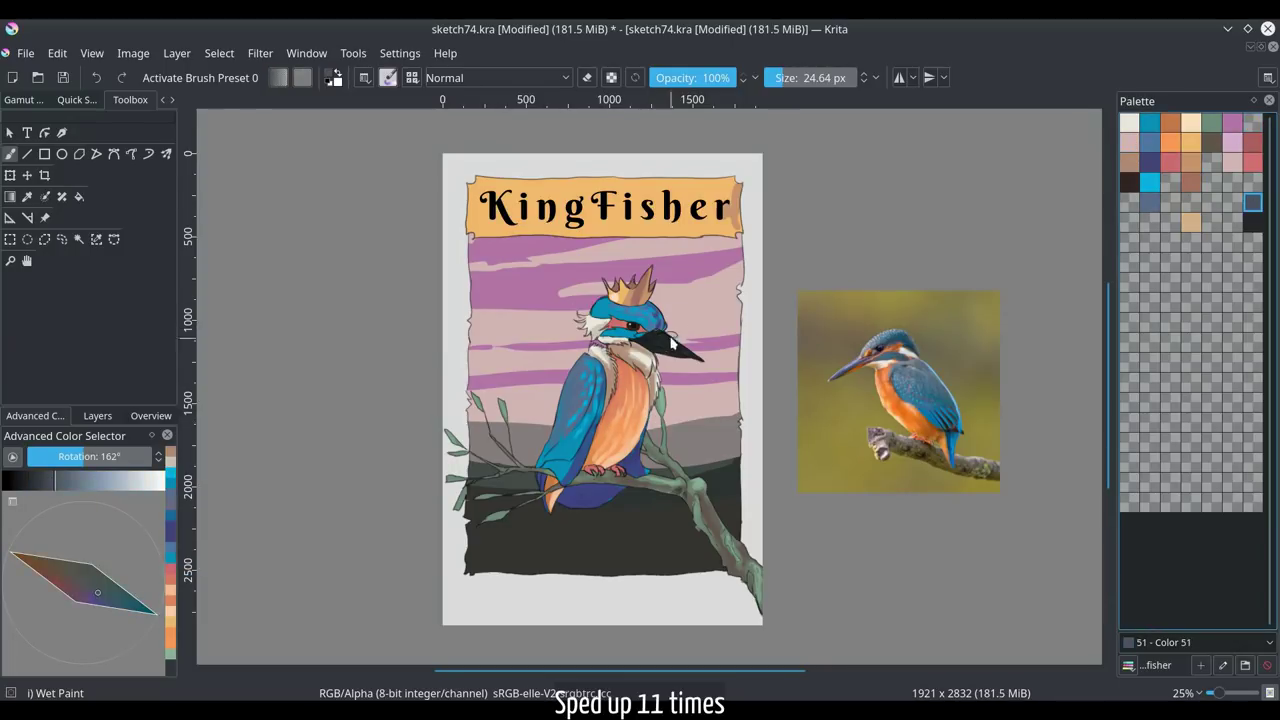
{"action": "left_click", "coordinate": [1252, 142]}
{"action": "left_click_drag", "start_coordinate": [672, 343], "coordinate": [690, 352]}
{"action": "left_click", "coordinate": [591, 472]}
- Mix two lighter slate greys for the beak's highlights and save them as palette swatches
{"action": "left_click", "coordinate": [1252, 202]}
{"action": "left_click", "coordinate": [84, 480]}
{"action": "left_click", "coordinate": [1252, 182]}
{"action": "left_click", "coordinate": [117, 480]}
{"action": "left_click", "coordinate": [1252, 242]}
- Dab light cyan highlights on the blue head and save the document
{"action": "left_click", "coordinate": [1150, 182]}
{"action": "left_click", "coordinate": [142, 480]}
{"action": "left_click", "coordinate": [652, 316]}
{"action": "key", "text": "ctrl+shift+s"}
{"action": "left_click", "coordinate": [1238, 690]}
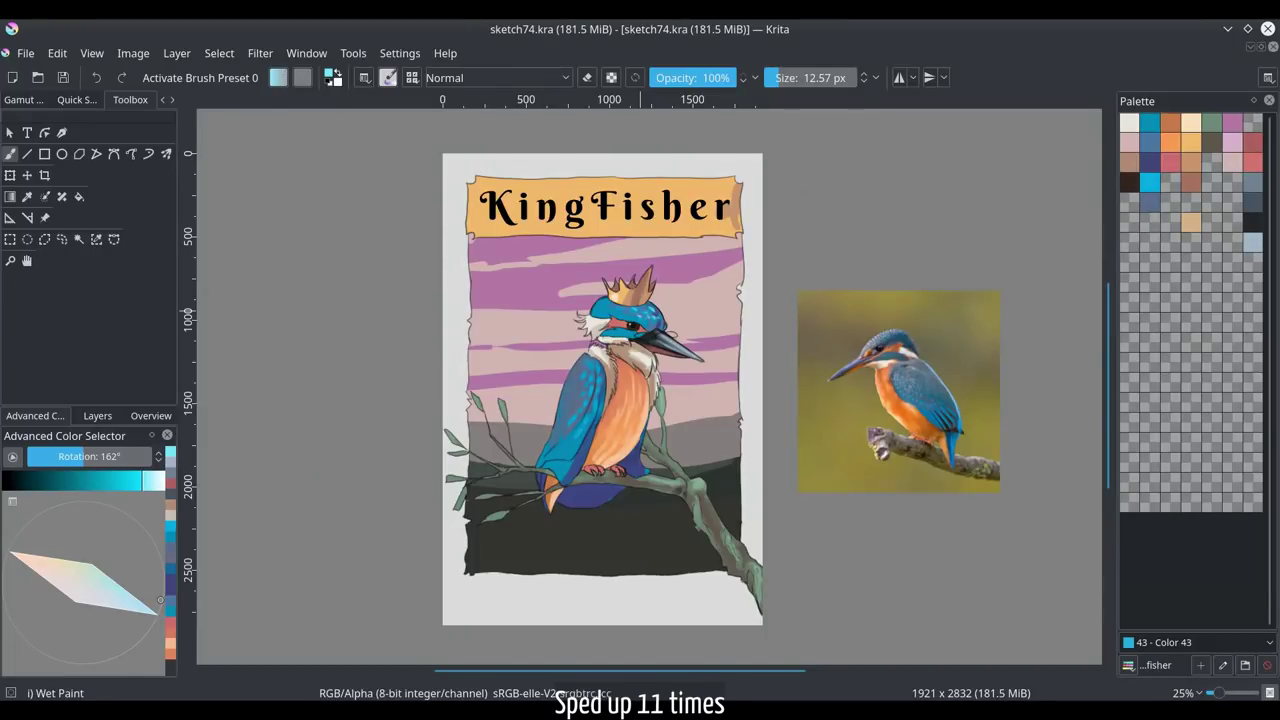
{"action": "left_click", "coordinate": [27, 239]}
{"action": "left_click", "coordinate": [10, 154]}
{"action": "left_click", "coordinate": [219, 53]}
{"action": "left_click", "coordinate": [230, 92]}
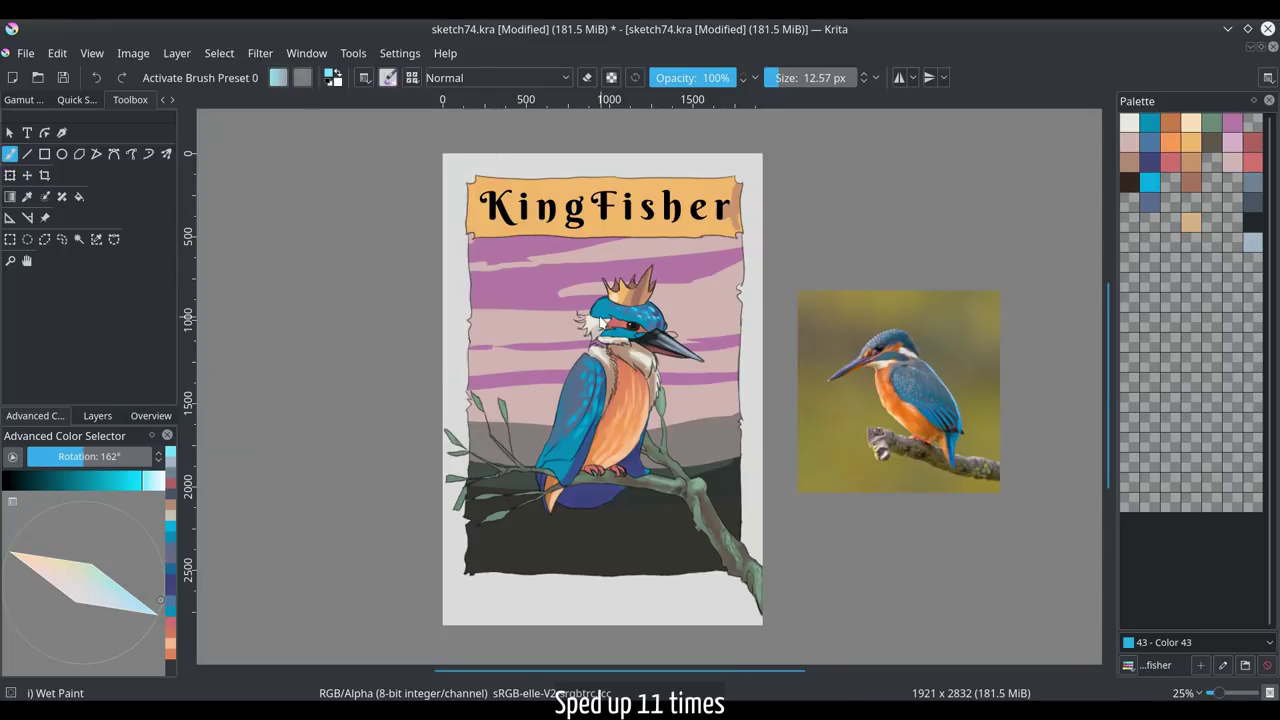
- Mix a pale lavender blue, edge the wing and blue tail feathers with it, and save it as a swatch
{"action": "scroll", "coordinate": [600, 318], "scroll_direction": "down", "scroll_amount": 1}
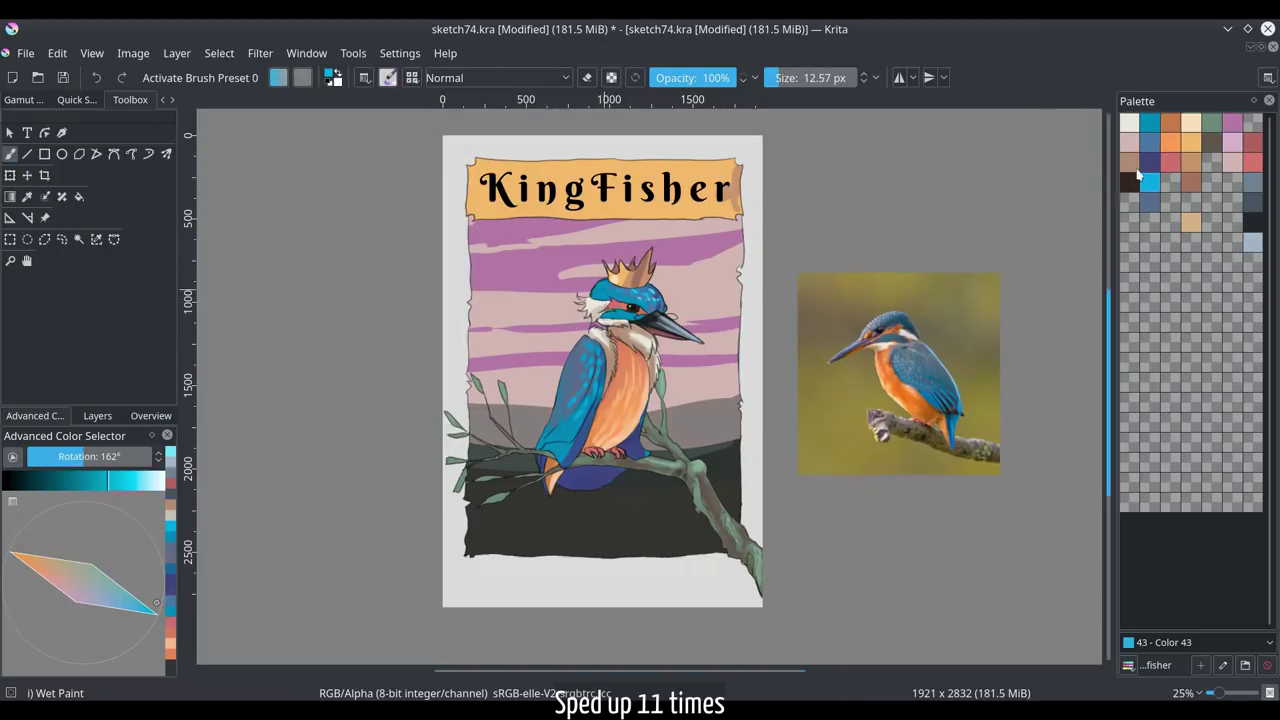
{"action": "left_click", "coordinate": [112, 483]}
{"action": "left_click", "coordinate": [107, 607]}
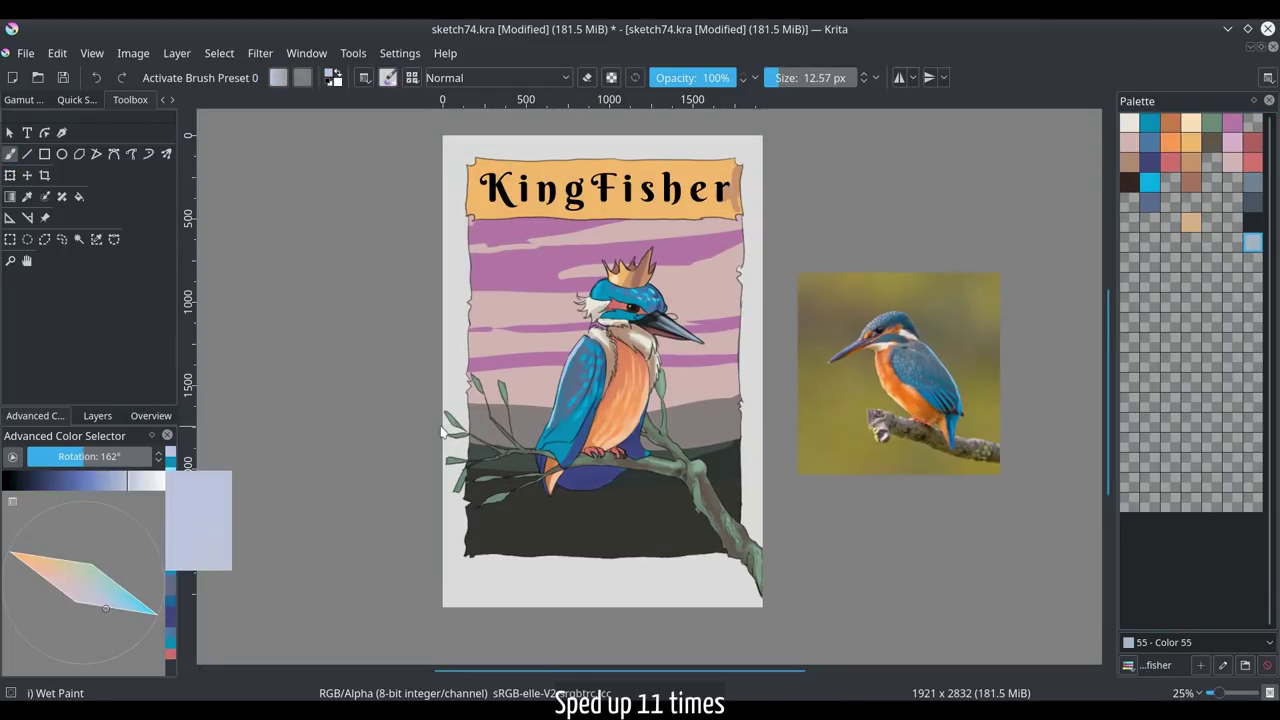
{"action": "left_click_drag", "start_coordinate": [558, 484], "coordinate": [620, 474]}
{"action": "left_click", "coordinate": [1149, 222]}
- On the branch's Warm layer, shade the branch's underside and twigs with a dark brown
{"action": "left_click", "coordinate": [97, 415]}
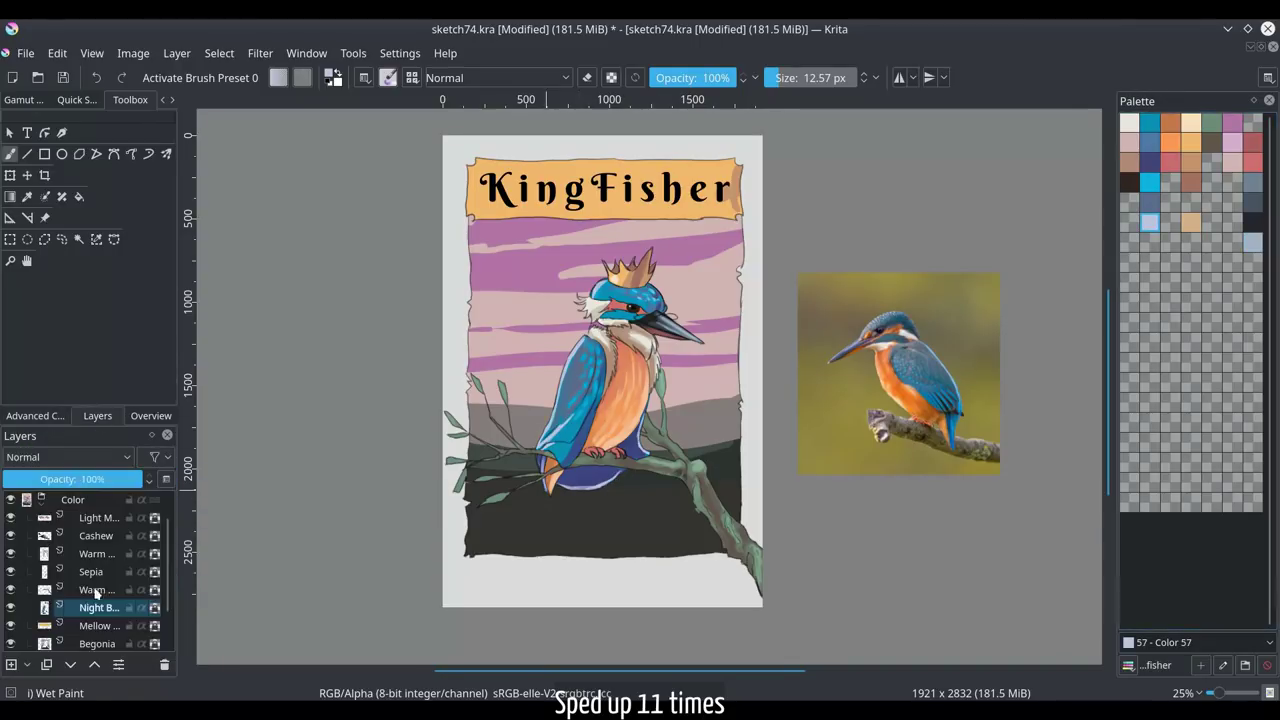
{"action": "left_click", "coordinate": [94, 591]}
{"action": "left_click", "coordinate": [35, 415]}
{"action": "left_click", "coordinate": [92, 568]}
{"action": "left_click", "coordinate": [41, 481]}
{"action": "left_click", "coordinate": [70, 580]}
{"action": "left_click_drag", "start_coordinate": [731, 563], "coordinate": [691, 492]}
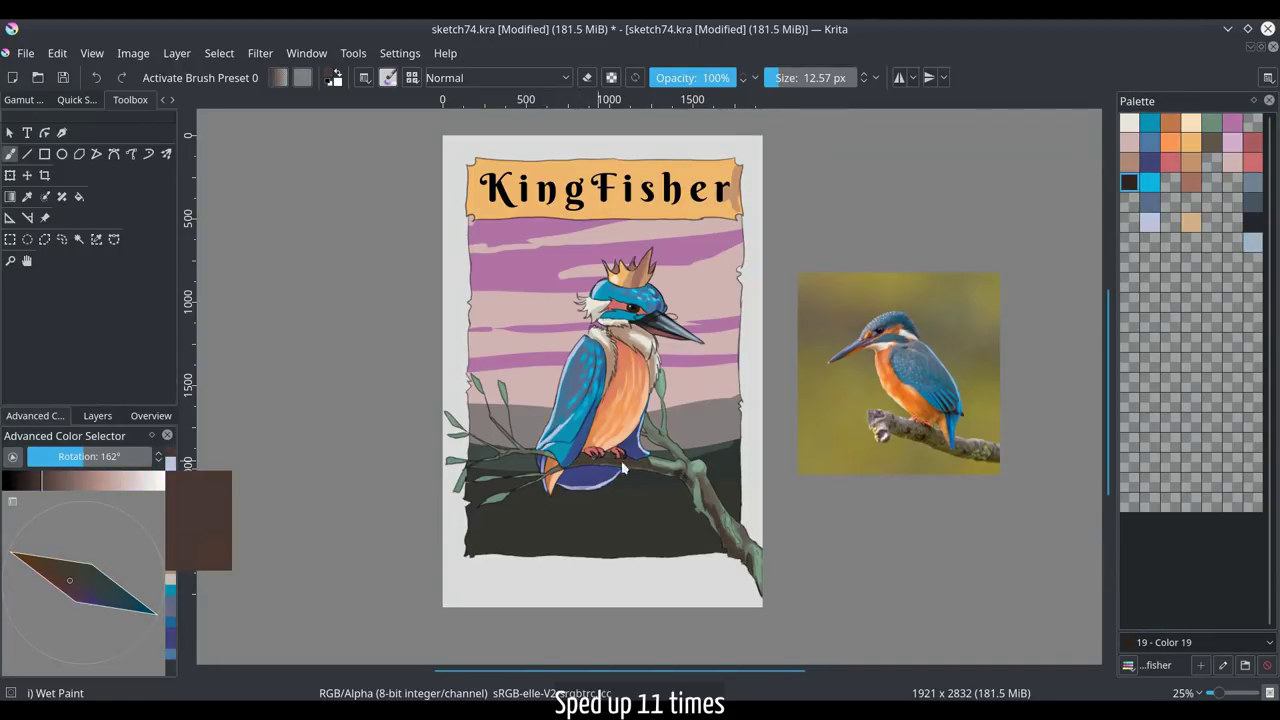
{"action": "left_click_drag", "start_coordinate": [520, 450], "coordinate": [498, 426]}
- Deepen the shadows on the branch and leaves with sampled dark tones and a dark green, using a 32 px brush
{"action": "left_click", "coordinate": [497, 490], "text": "ctrl"}
{"action": "left_click", "coordinate": [530, 463], "text": "ctrl"}
{"action": "left_click", "coordinate": [582, 454], "text": "ctrl"}
{"action": "left_click_drag", "start_coordinate": [695, 491], "coordinate": [700, 514]}
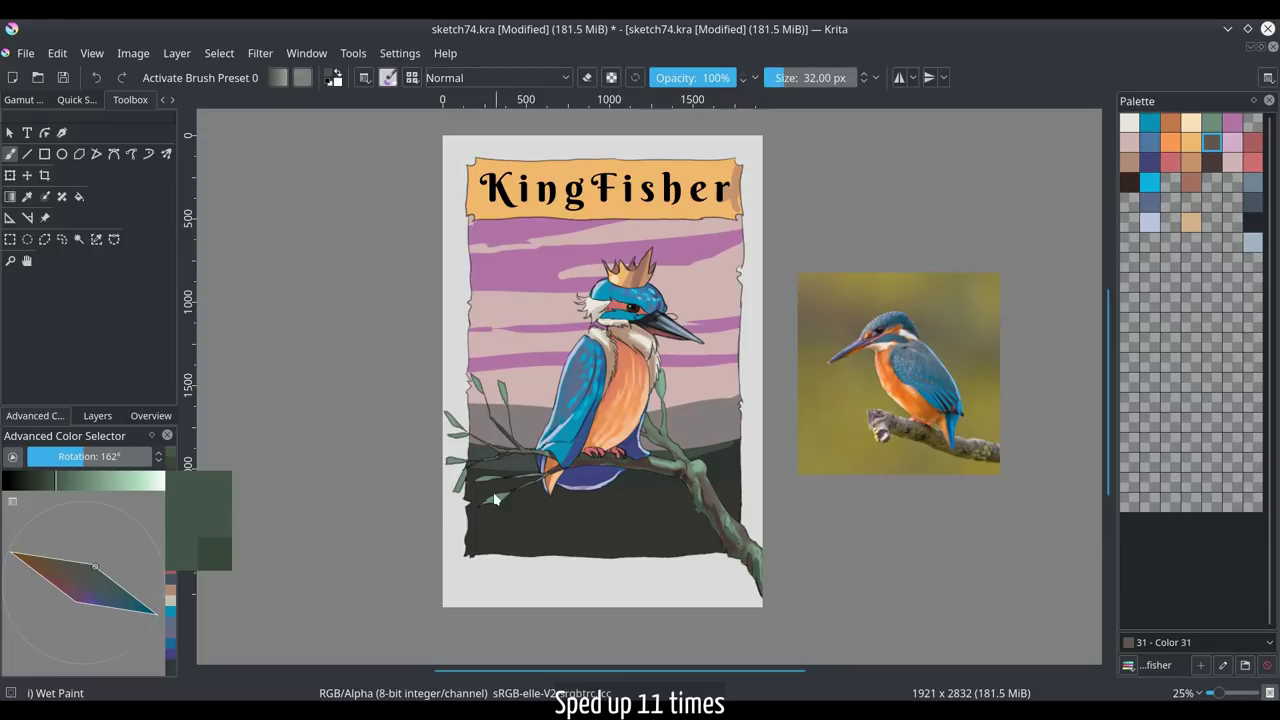
{"action": "left_click_drag", "start_coordinate": [494, 499], "coordinate": [484, 502]}
{"action": "left_click_drag", "start_coordinate": [464, 474], "coordinate": [457, 492]}
- Mix a near-white grey and paint highlights along the branch's edges
{"action": "left_click", "coordinate": [84, 588]}
{"action": "left_click", "coordinate": [145, 481]}
{"action": "left_click_drag", "start_coordinate": [690, 470], "coordinate": [750, 540]}
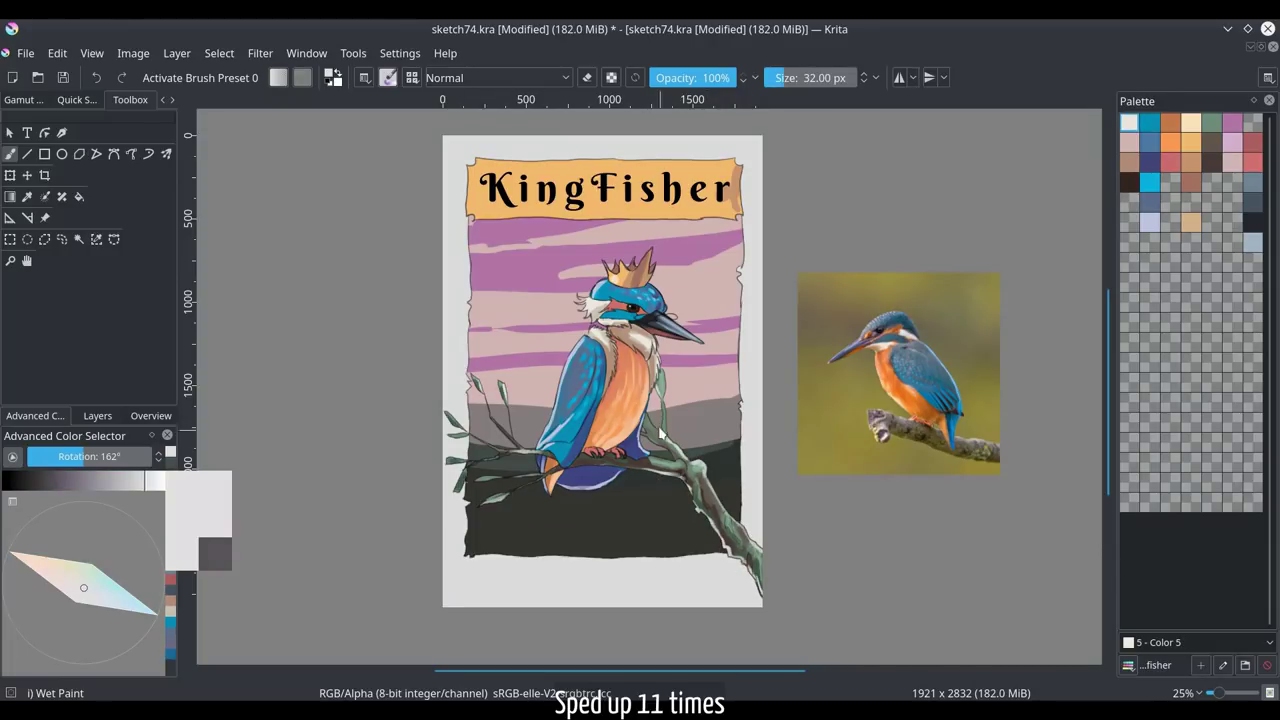
- Smooth the belly's feather strokes by painting over them with oranges sampled from it
{"action": "left_click", "coordinate": [630, 400], "text": "ctrl"}
{"action": "mouse_move", "coordinate": [640, 425]}
{"action": "left_mouse_down"}
{"action": "mouse_move", "coordinate": [634, 368]}
{"action": "mouse_move", "coordinate": [600, 420]}
{"action": "left_mouse_up"}
{"action": "left_click", "coordinate": [625, 405], "text": "ctrl"}
- Save a pale peach below the belly's swatches and highlight the upper breast with it
{"action": "left_click", "coordinate": [1170, 182]}
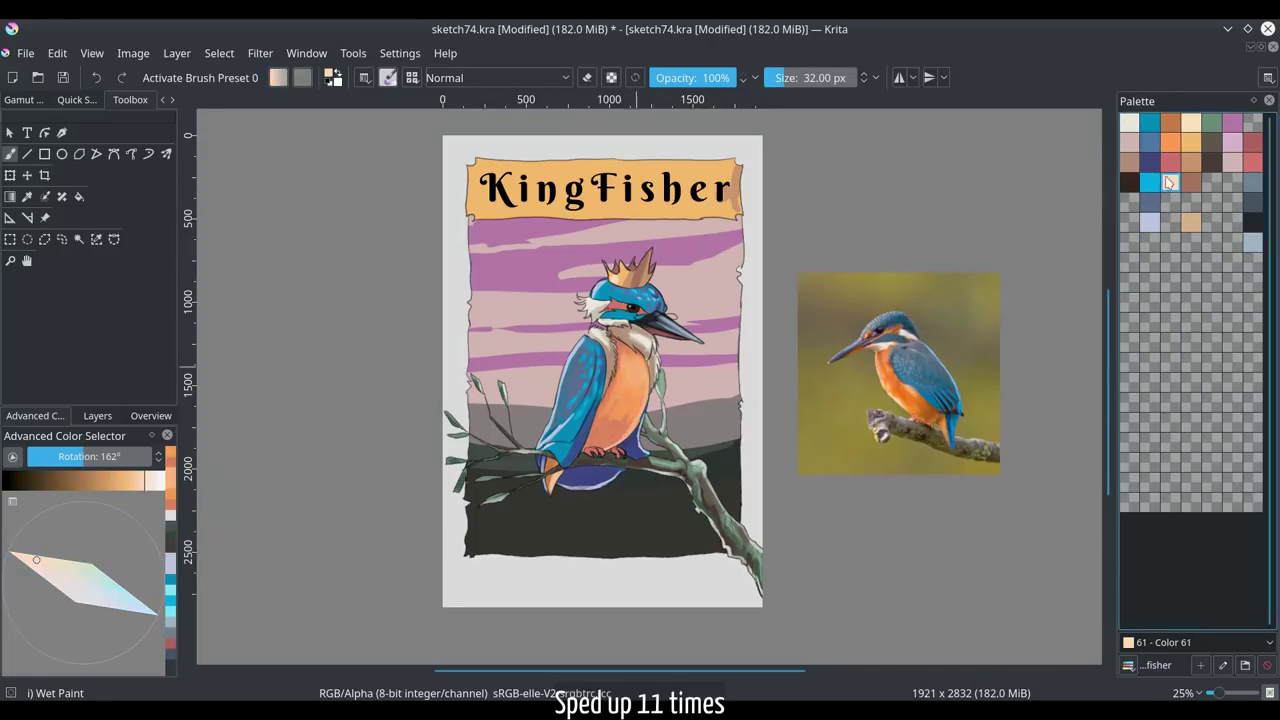
{"action": "left_click_drag", "start_coordinate": [625, 355], "coordinate": [635, 385]}
- Darken the lower belly and claws with dark reddish browns and save these as palette swatches
{"action": "left_click", "coordinate": [59, 481]}
{"action": "left_click", "coordinate": [63, 587]}
{"action": "left_click", "coordinate": [1170, 202]}
{"action": "left_click_drag", "start_coordinate": [590, 450], "coordinate": [620, 454]}
{"action": "left_click", "coordinate": [606, 450], "text": "ctrl"}
{"action": "left_click", "coordinate": [43, 481]}
{"action": "left_click", "coordinate": [1250, 122]}
- Lighten the orange swatch's colour and paint it across the right part of the KingFisher banner
{"action": "left_click", "coordinate": [1172, 140]}
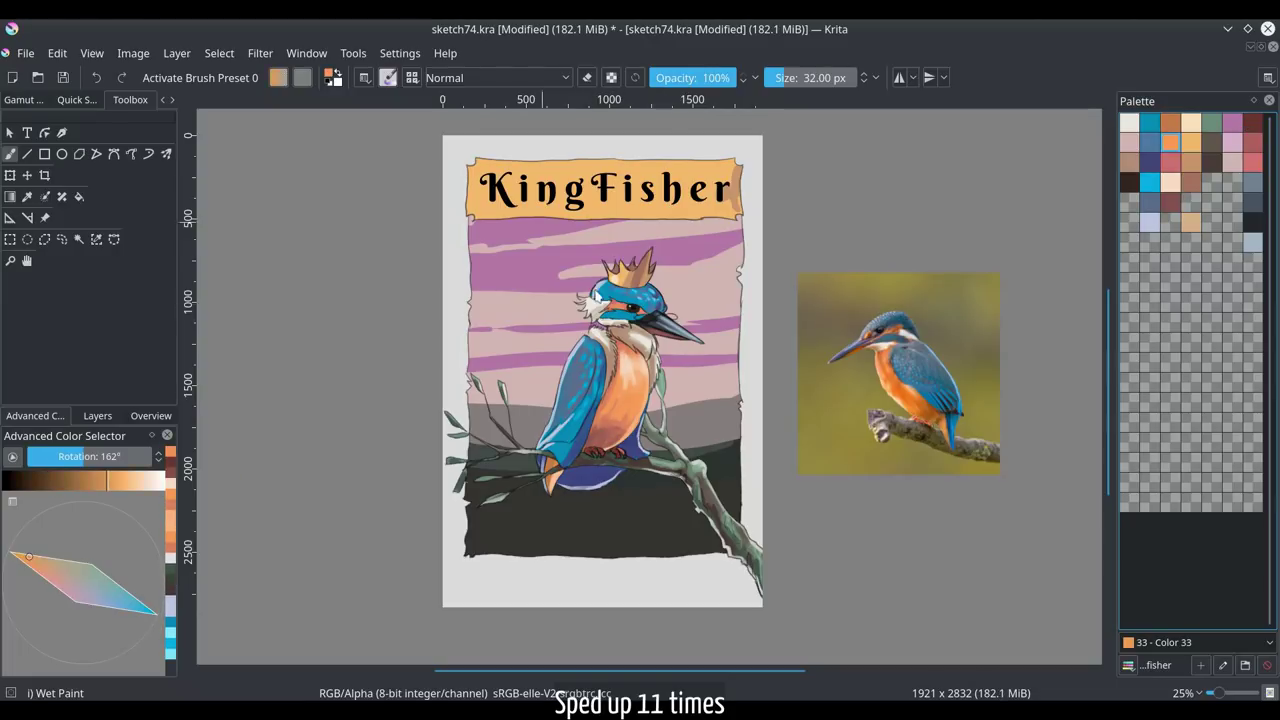
{"action": "left_click", "coordinate": [130, 481]}
{"action": "mouse_move", "coordinate": [709, 171]}
{"action": "left_mouse_down"}
{"action": "mouse_move", "coordinate": [739, 171]}
{"action": "mouse_move", "coordinate": [649, 209]}
{"action": "mouse_move", "coordinate": [540, 205]}
{"action": "mouse_move", "coordinate": [640, 200]}
{"action": "left_mouse_up"}
- Texture the banner with cream and light brown using the Texture Spray brush at 80 px
{"action": "left_click", "coordinate": [411, 77]}
{"action": "left_click", "coordinate": [574, 383]}
{"action": "left_click", "coordinate": [1191, 122]}
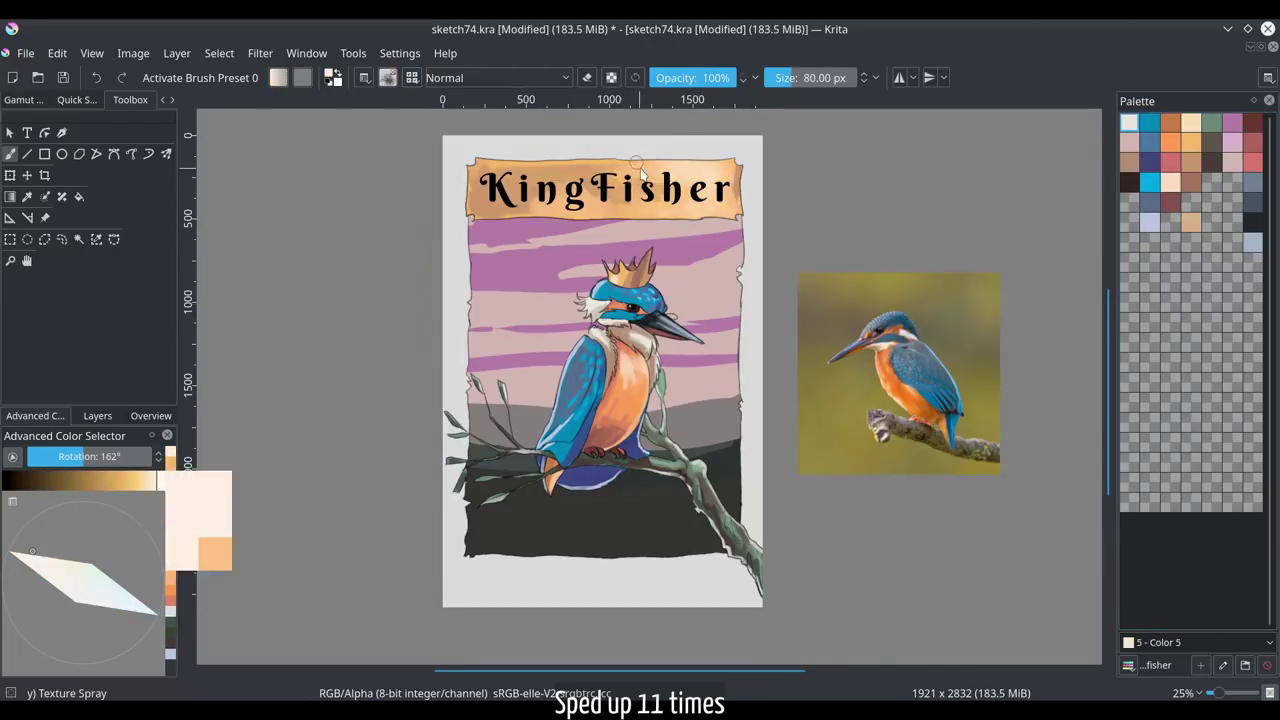
{"action": "left_click", "coordinate": [1191, 162]}
{"action": "left_click_drag", "start_coordinate": [560, 185], "coordinate": [720, 205]}
- Select the KingFisher title and lower its vector layer's opacity
{"action": "left_click", "coordinate": [388, 77]}
{"action": "left_click", "coordinate": [482, 188]}
{"action": "left_click", "coordinate": [97, 415]}
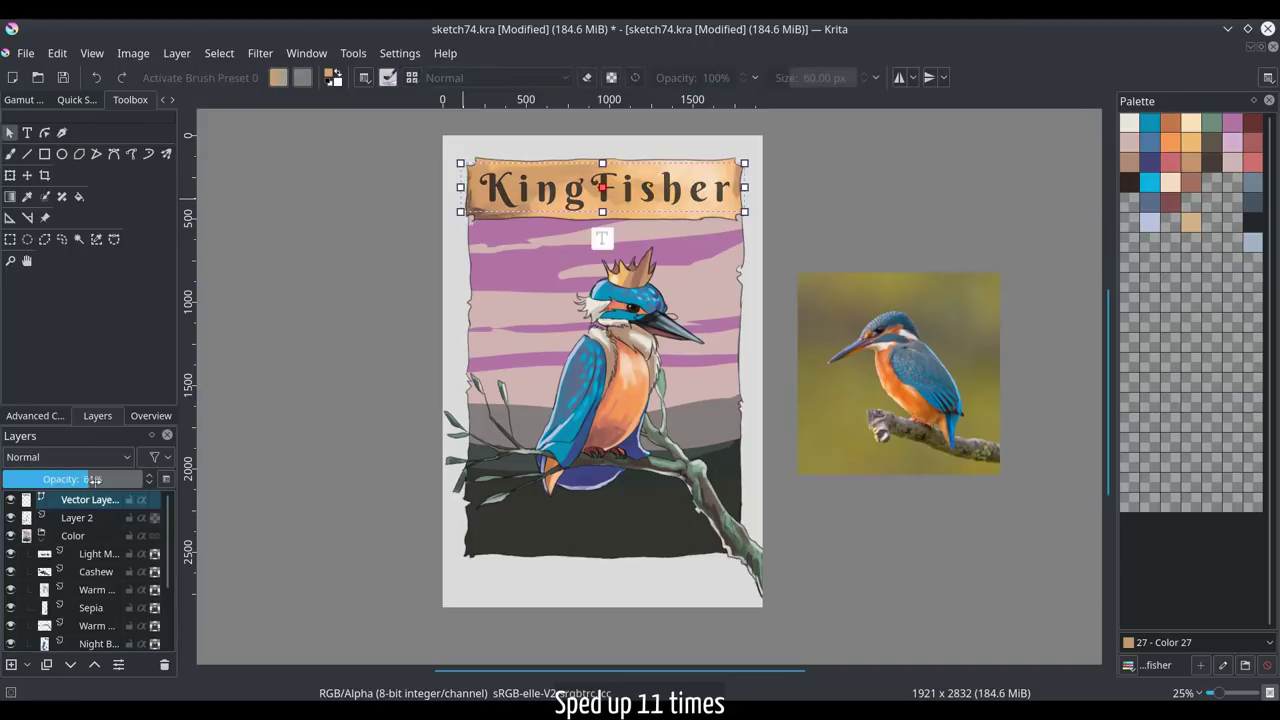
- On the Begonia layer, blend dark grey over the distant hills with the Wet Circle brush at 139.43 px
{"action": "left_click", "coordinate": [97, 643]}
{"action": "left_click", "coordinate": [560, 510], "text": "ctrl"}
{"action": "left_click_drag", "start_coordinate": [440, 170], "coordinate": [472, 170]}
{"action": "left_click", "coordinate": [412, 79]}
{"action": "left_click", "coordinate": [436, 188]}
{"action": "left_click_drag", "start_coordinate": [480, 420], "coordinate": [519, 405]}
{"action": "left_click_drag", "start_coordinate": [738, 390], "coordinate": [670, 415]}
{"action": "left_click_drag", "start_coordinate": [735, 440], "coordinate": [680, 410]}
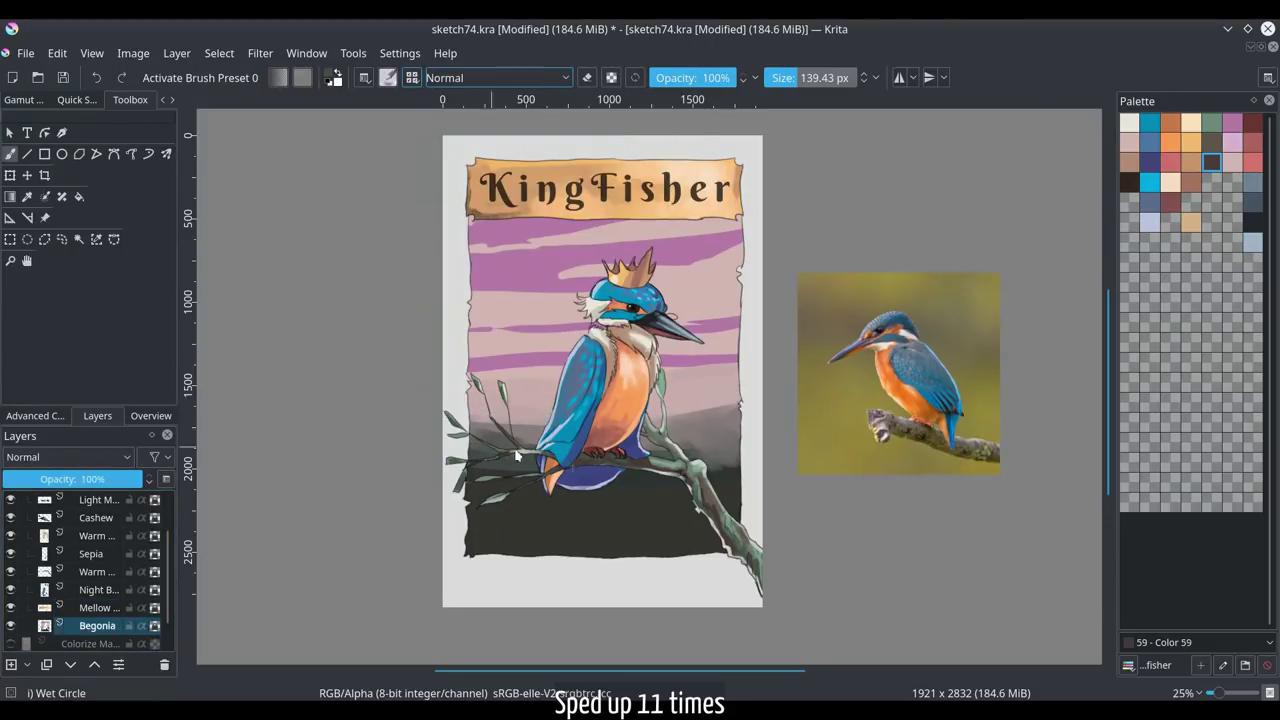
- Paint thin dark stalks rising across the sky beside the bird with the Wet Paint Details brush at 37.05 px
{"action": "left_click_drag", "start_coordinate": [516, 436], "coordinate": [500, 384]}
{"action": "left_click", "coordinate": [415, 82]}
{"action": "left_click_drag", "start_coordinate": [562, 294], "coordinate": [572, 294]}
{"action": "left_click_drag", "start_coordinate": [508, 354], "coordinate": [548, 294]}
{"action": "left_click_drag", "start_coordinate": [516, 405], "coordinate": [490, 228]}
{"action": "left_click_drag", "start_coordinate": [525, 382], "coordinate": [490, 300]}
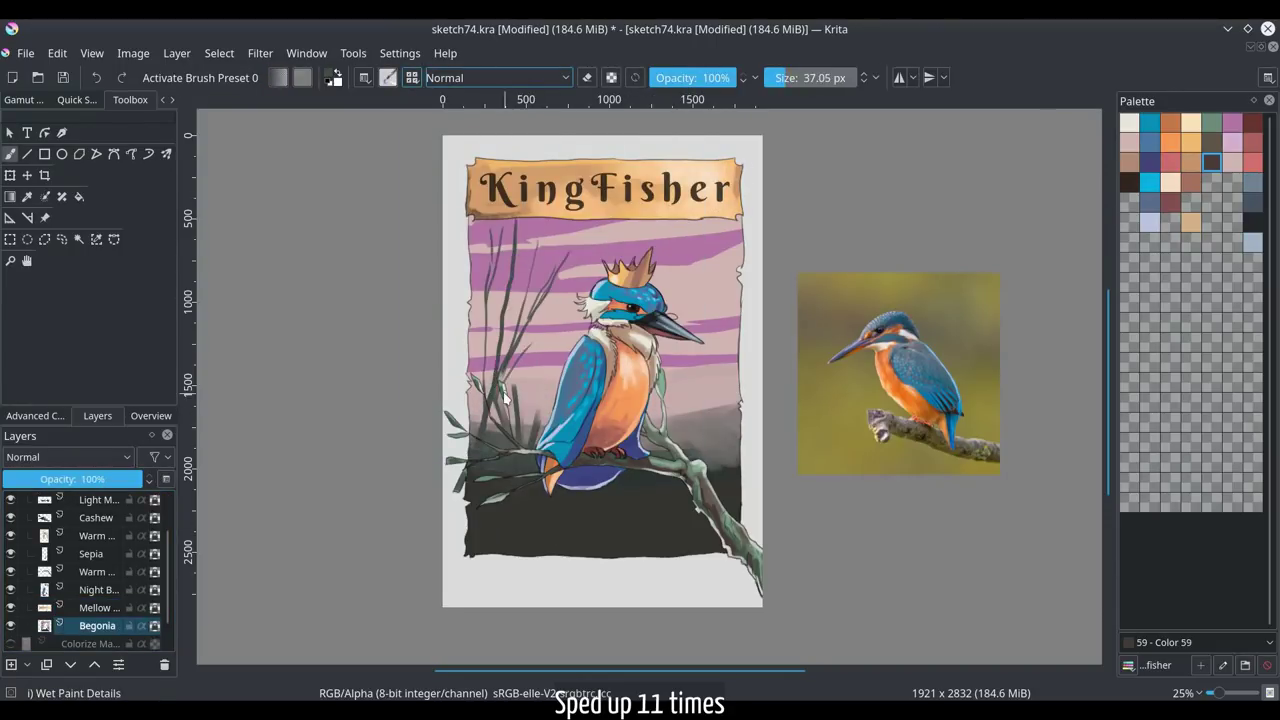
- Undo the dark stalks painted across the sky beside the bird
{"action": "key", "text": "ctrl+z"}
{"action": "key", "text": "ctrl+z"}
{"action": "key", "text": "ctrl+z"}
- Select the purple sky streaks by colour and blend salmon and orange into them with the Basic-5 Size brush at 148.17 px
{"action": "left_click", "coordinate": [96, 239]}
{"action": "left_click", "coordinate": [508, 266]}
{"action": "left_click", "coordinate": [10, 154]}
{"action": "left_click", "coordinate": [35, 415]}
{"action": "left_click", "coordinate": [46, 580]}
{"action": "left_click", "coordinate": [412, 78]}
{"action": "left_click", "coordinate": [590, 285]}
{"action": "left_click", "coordinate": [1170, 142]}
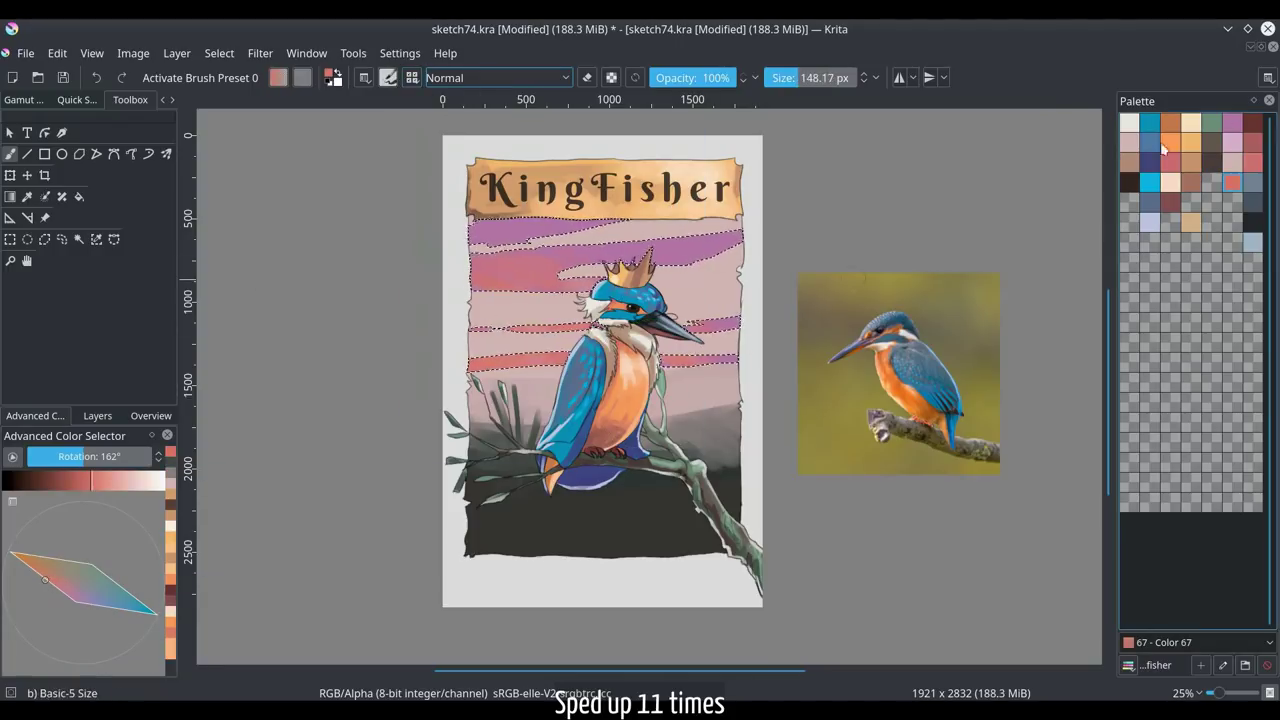
{"action": "mouse_move", "coordinate": [555, 360]}
{"action": "left_mouse_down"}
{"action": "mouse_move", "coordinate": [489, 356]}
{"action": "mouse_move", "coordinate": [525, 362]}
{"action": "left_mouse_up"}
- Select the pale pink sky areas by colour and shade them muted purple with the Dry Roller brush at 320.45 px
{"action": "left_click", "coordinate": [96, 239]}
{"action": "left_click", "coordinate": [611, 237]}
{"action": "left_click", "coordinate": [10, 154]}
{"action": "left_click", "coordinate": [72, 590]}
{"action": "left_click_drag", "start_coordinate": [730, 235], "coordinate": [670, 300]}
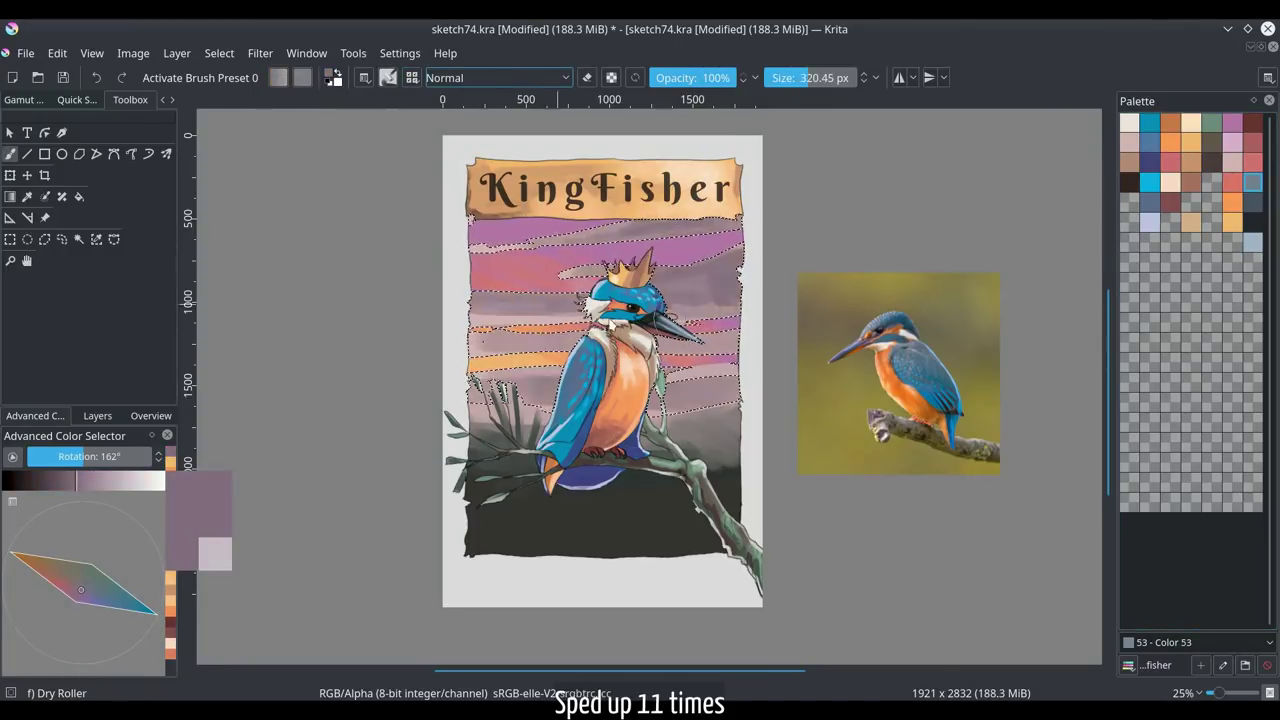
- Clear the selection and soften the streak edges with sampled sky colours using the Dry Roller brush at 64.45 px
{"action": "key", "text": "ctrl+shift+a"}
{"action": "left_click", "coordinate": [559, 272], "text": "ctrl"}
{"action": "left_click_drag", "start_coordinate": [559, 272], "coordinate": [547, 272]}
{"action": "left_click_drag", "start_coordinate": [482, 378], "coordinate": [554, 343]}
{"action": "left_click_drag", "start_coordinate": [470, 336], "coordinate": [590, 296]}
{"action": "left_click_drag", "start_coordinate": [510, 240], "coordinate": [655, 230]}
- Blend sampled yellow-orange and pale pink strokes into the sky behind the bird's back, adding the pale pink to the palette
{"action": "left_click", "coordinate": [723, 329], "text": "ctrl"}
{"action": "left_click", "coordinate": [511, 366], "text": "ctrl"}
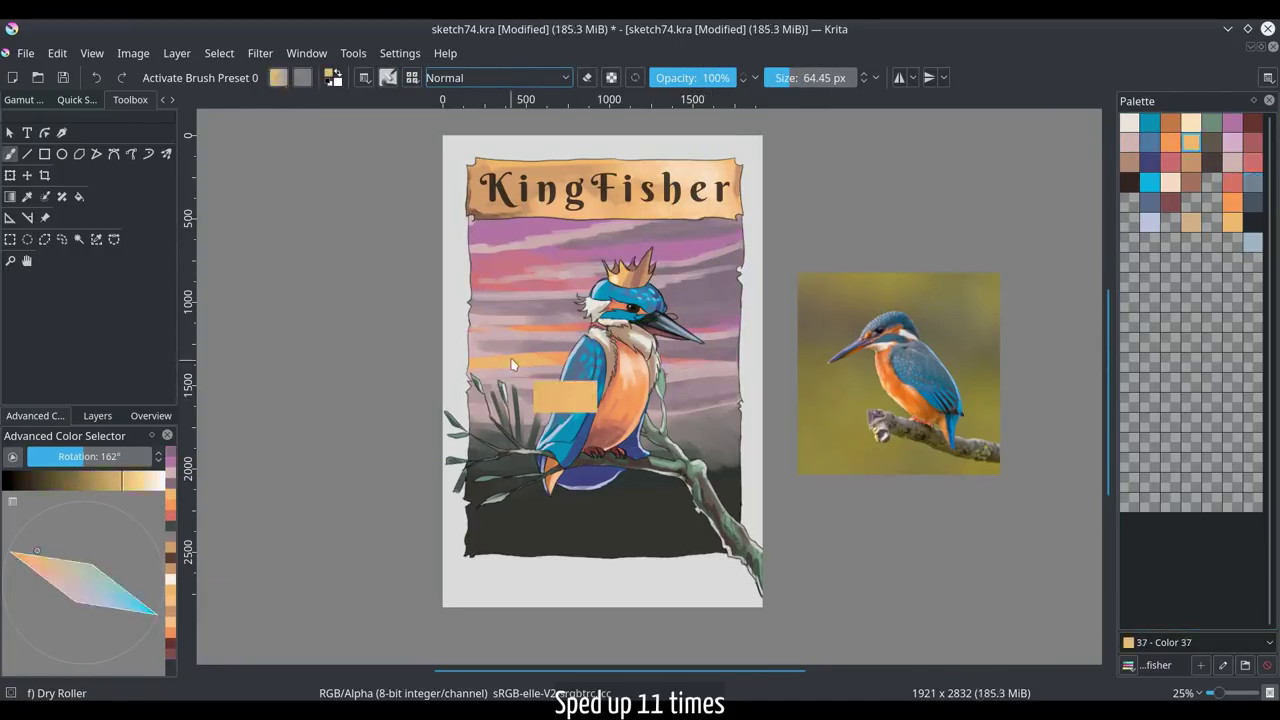
{"action": "left_click", "coordinate": [510, 280], "text": "ctrl"}
{"action": "mouse_move", "coordinate": [511, 366]}
{"action": "left_mouse_down"}
{"action": "mouse_move", "coordinate": [550, 350]}
{"action": "mouse_move", "coordinate": [472, 338]}
{"action": "left_mouse_up"}
{"action": "left_click", "coordinate": [636, 326], "text": "ctrl"}
{"action": "left_click", "coordinate": [1229, 245]}
{"action": "left_click_drag", "start_coordinate": [498, 284], "coordinate": [470, 293]}
- Add a paint layer above Begonia and paint dark leafy stalks behind the bird's back with the Wet Paint Details brush at 32.20 px
{"action": "left_click", "coordinate": [97, 415]}
{"action": "left_click", "coordinate": [11, 664]}
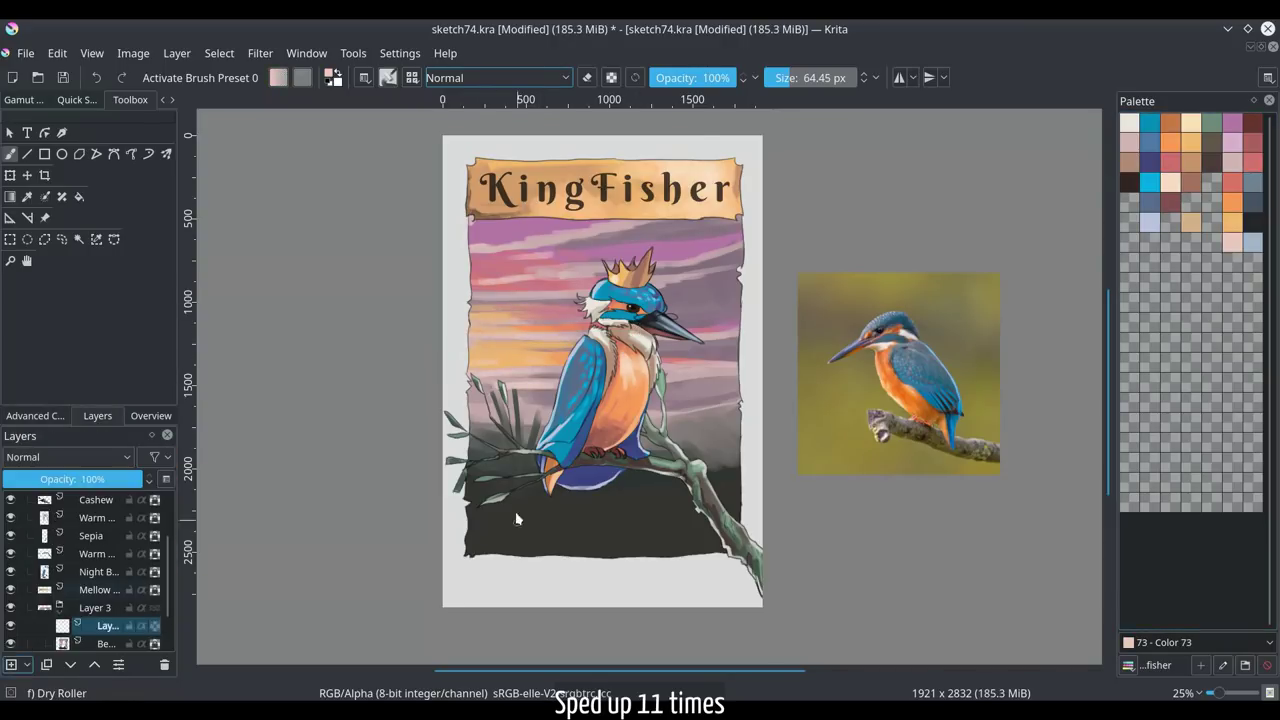
{"action": "left_click", "coordinate": [517, 517], "text": "ctrl"}
{"action": "left_click", "coordinate": [411, 77]}
{"action": "left_click", "coordinate": [635, 77]}
{"action": "mouse_move", "coordinate": [516, 440]}
{"action": "left_mouse_down"}
{"action": "mouse_move", "coordinate": [533, 312]}
{"action": "mouse_move", "coordinate": [522, 330]}
{"action": "left_mouse_up"}
{"action": "left_click_drag", "start_coordinate": [521, 436], "coordinate": [548, 308]}
{"action": "left_click_drag", "start_coordinate": [515, 380], "coordinate": [500, 290]}
- Paint more dark leafy stalks along the sky's outer edge behind the bird and in front of its beak
{"action": "left_click", "coordinate": [505, 410], "text": "ctrl"}
{"action": "mouse_move", "coordinate": [502, 430]}
{"action": "left_mouse_down"}
{"action": "mouse_move", "coordinate": [478, 334]}
{"action": "mouse_move", "coordinate": [476, 244]}
{"action": "left_mouse_up"}
{"action": "left_click_drag", "start_coordinate": [486, 334], "coordinate": [472, 250]}
{"action": "left_click_drag", "start_coordinate": [712, 238], "coordinate": [726, 340]}
{"action": "left_click_drag", "start_coordinate": [732, 300], "coordinate": [722, 462]}
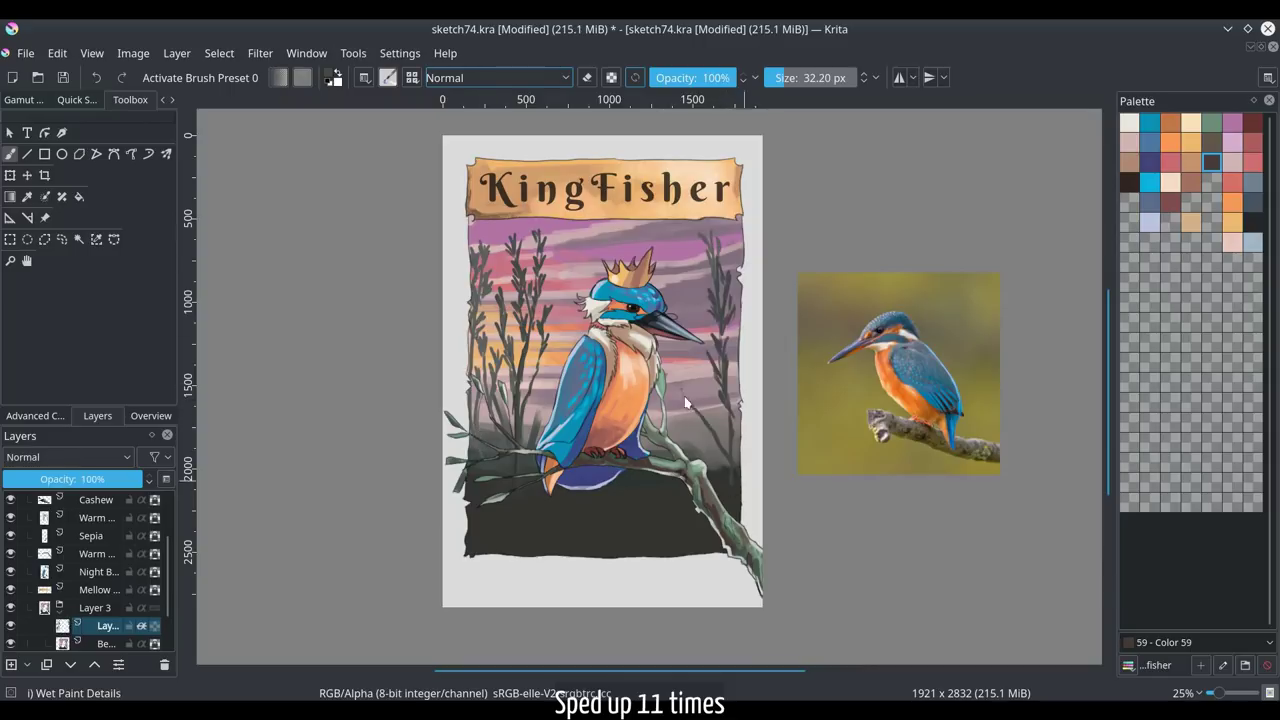
- Fill in dark fronds below the beak and dark grass around the base of the stalks behind the bird
{"action": "left_click_drag", "start_coordinate": [704, 354], "coordinate": [662, 340]}
{"action": "mouse_move", "coordinate": [712, 420]}
{"action": "left_mouse_down"}
{"action": "mouse_move", "coordinate": [668, 362]}
{"action": "mouse_move", "coordinate": [652, 408]}
{"action": "left_mouse_up"}
{"action": "mouse_move", "coordinate": [690, 430]}
{"action": "left_mouse_down", "text": "shift"}
{"action": "mouse_move", "coordinate": [728, 430]}
{"action": "mouse_move", "coordinate": [646, 448]}
{"action": "left_mouse_up", "text": "shift"}
{"action": "left_click_drag", "start_coordinate": [480, 446], "coordinate": [474, 402]}
{"action": "left_click_drag", "start_coordinate": [492, 468], "coordinate": [474, 414]}
{"action": "left_click", "coordinate": [500, 440], "text": "ctrl"}
{"action": "mouse_move", "coordinate": [684, 546]}
{"action": "left_mouse_down"}
{"action": "mouse_move", "coordinate": [634, 484]}
{"action": "mouse_move", "coordinate": [648, 492]}
{"action": "left_mouse_up"}
{"action": "key", "text": "ctrl+z"}
- Texture the dark foreground with grassy strokes in sampled greys using the Wet Paint Details brush at 69.67 px
{"action": "left_click", "coordinate": [550, 474], "text": "ctrl"}
{"action": "mouse_move", "coordinate": [584, 540]}
{"action": "left_mouse_down"}
{"action": "mouse_move", "coordinate": [556, 508]}
{"action": "mouse_move", "coordinate": [506, 502]}
{"action": "left_mouse_up"}
{"action": "left_click", "coordinate": [534, 519], "text": "ctrl"}
{"action": "left_click_drag", "start_coordinate": [488, 532], "coordinate": [470, 510]}
{"action": "left_click_drag", "start_coordinate": [582, 538], "coordinate": [556, 508]}
{"action": "left_click_drag", "start_coordinate": [606, 526], "coordinate": [578, 492]}
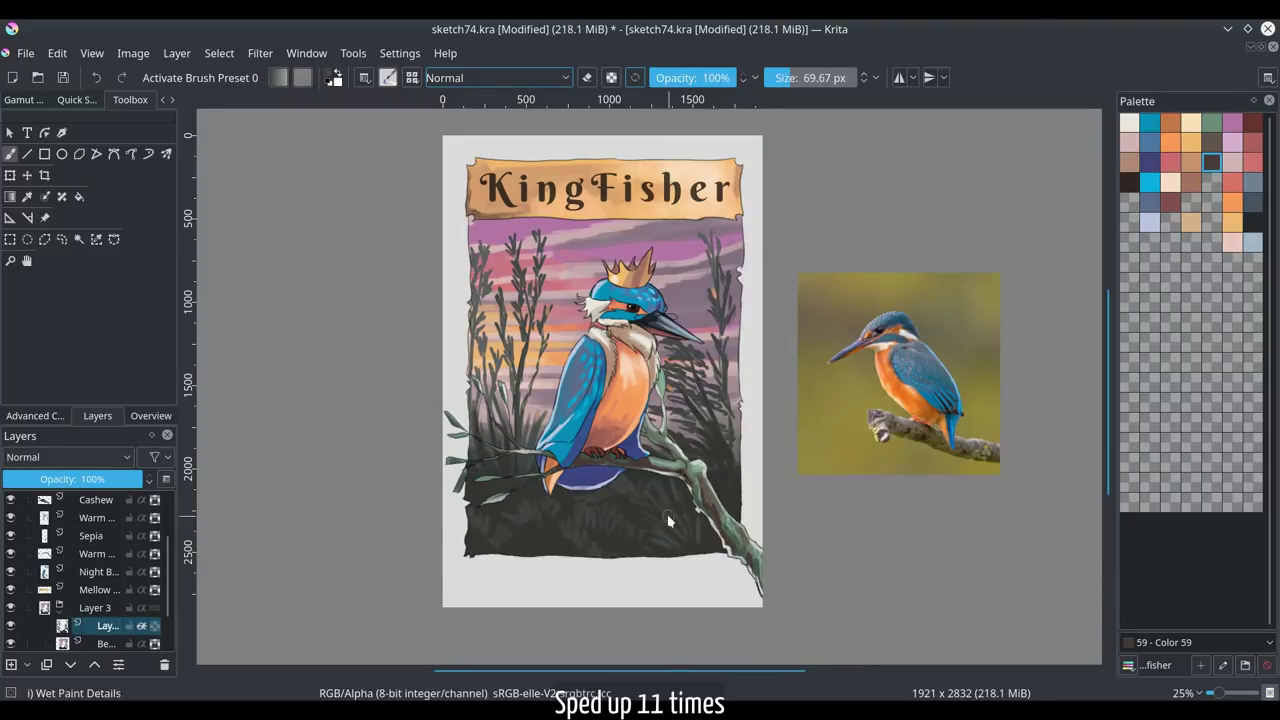
- Add a paint layer at the top of the stack and sign below the picture with the Bristles-1 Details brush at 16 px
{"action": "left_click_drag", "start_coordinate": [170, 593], "coordinate": [170, 538]}
{"action": "left_click", "coordinate": [98, 500]}
{"action": "left_click", "coordinate": [11, 665]}
{"action": "left_click", "coordinate": [411, 77]}
{"action": "left_click", "coordinate": [531, 130]}
{"action": "left_click_drag", "start_coordinate": [624, 572], "coordinate": [672, 582]}
- Refine the bird's feather edges with fine strokes and add cream strokes on Layer 5 with the Bristles-1 Details brush at 16 px
{"action": "scroll", "coordinate": [648, 372], "scroll_direction": "up", "scroll_amount": 4}
{"action": "left_click", "coordinate": [96, 589]}
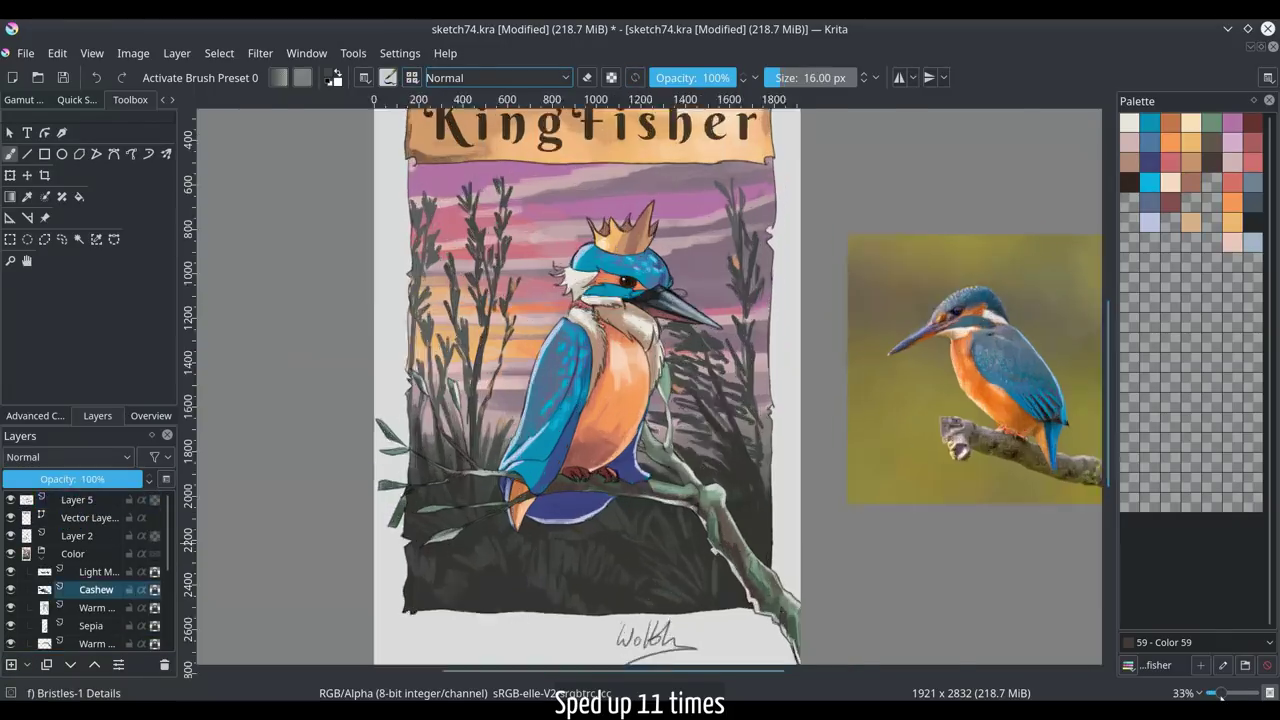
{"action": "left_click_drag", "start_coordinate": [586, 348], "coordinate": [568, 348]}
{"action": "left_click", "coordinate": [97, 415]}
{"action": "left_click", "coordinate": [1129, 122]}
{"action": "left_click_drag", "start_coordinate": [726, 378], "coordinate": [756, 370]}
{"action": "scroll", "coordinate": [668, 388], "scroll_direction": "down", "scroll_amount": 4}
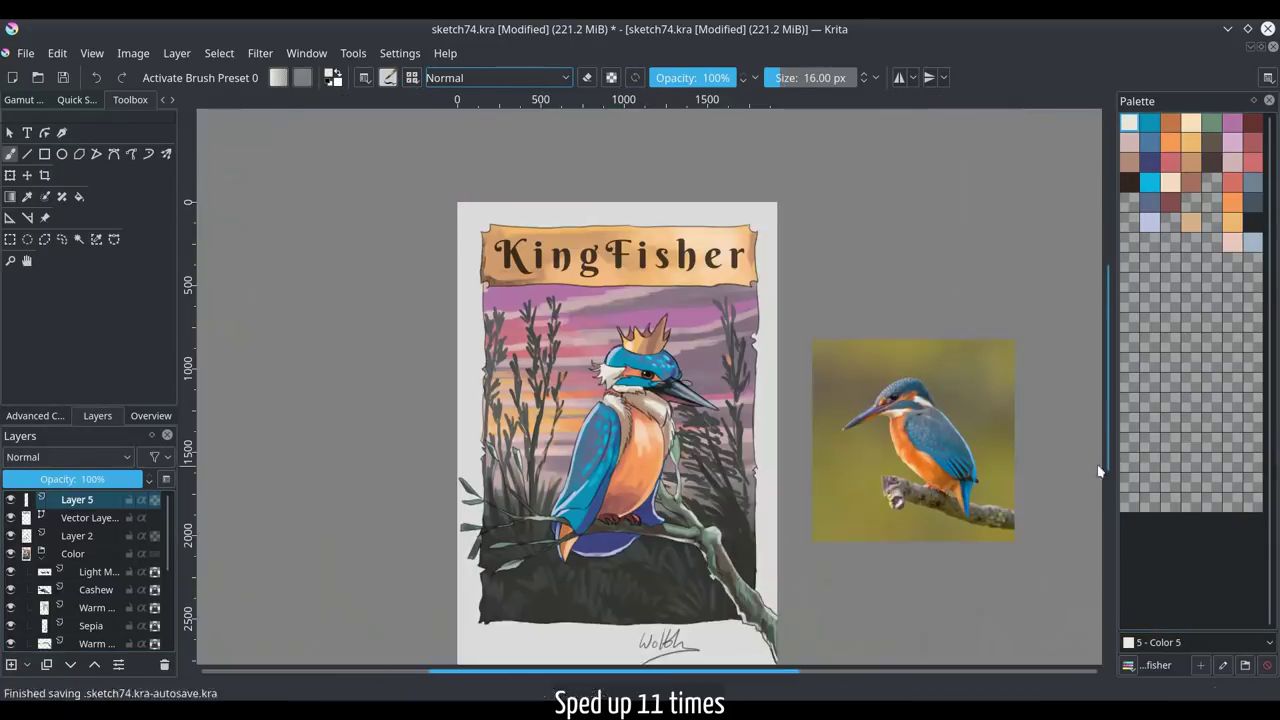